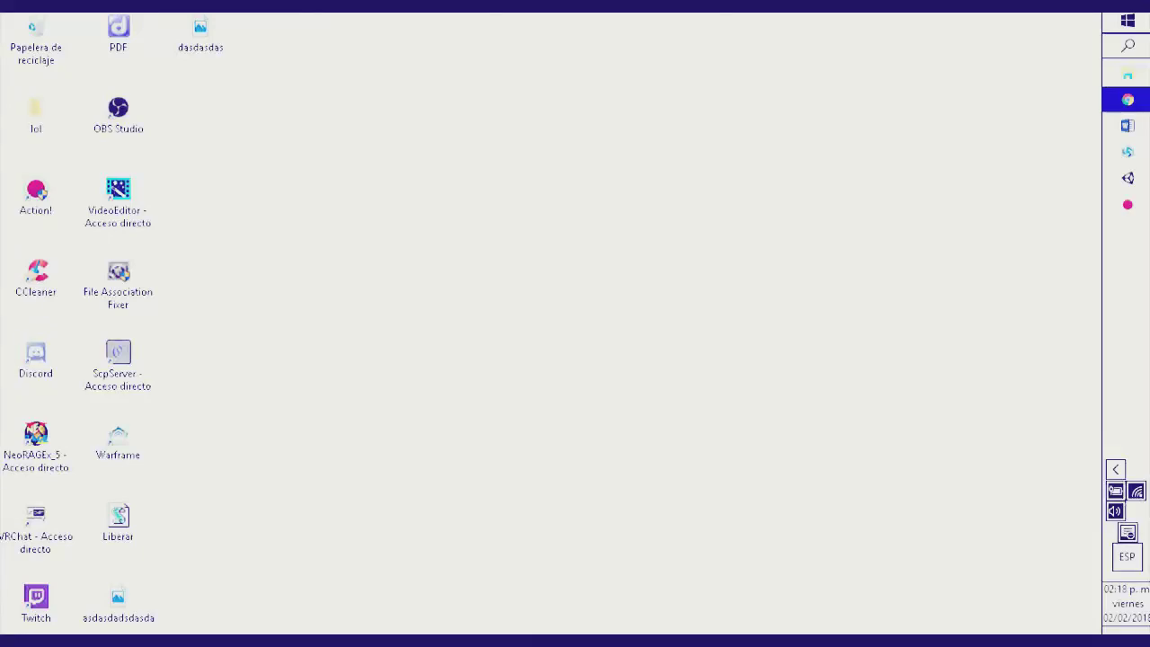
Step: In Chrome, search Google for 'unity 5.6.3p1' using the omnibox suggestion
click(1127, 99)
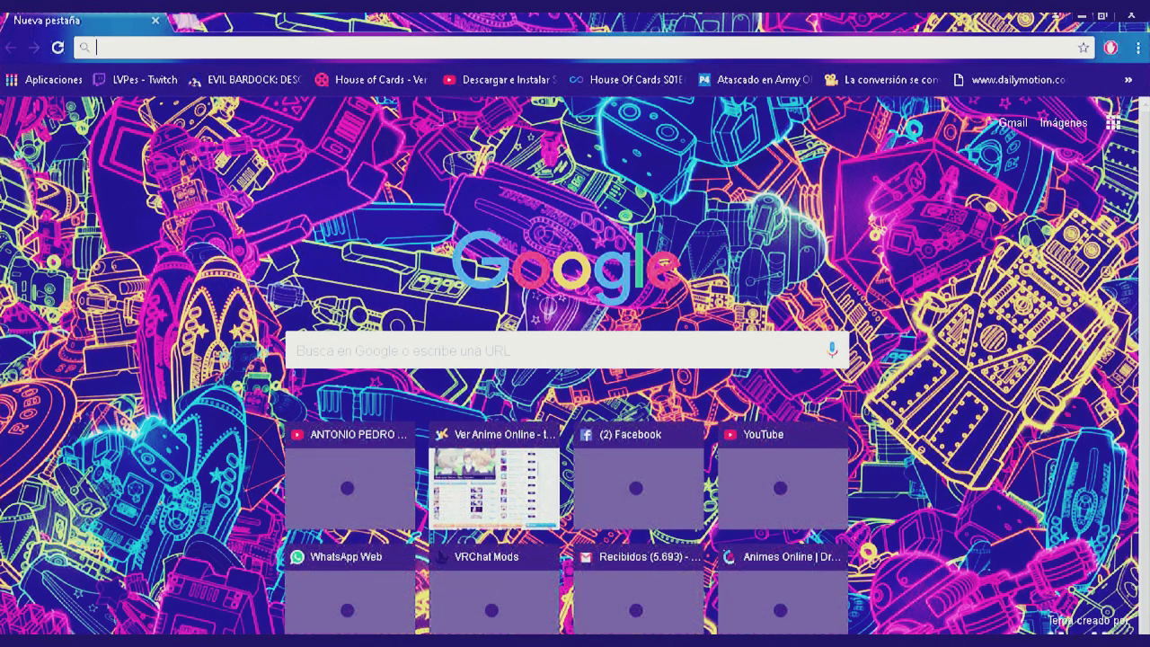
text(unity)
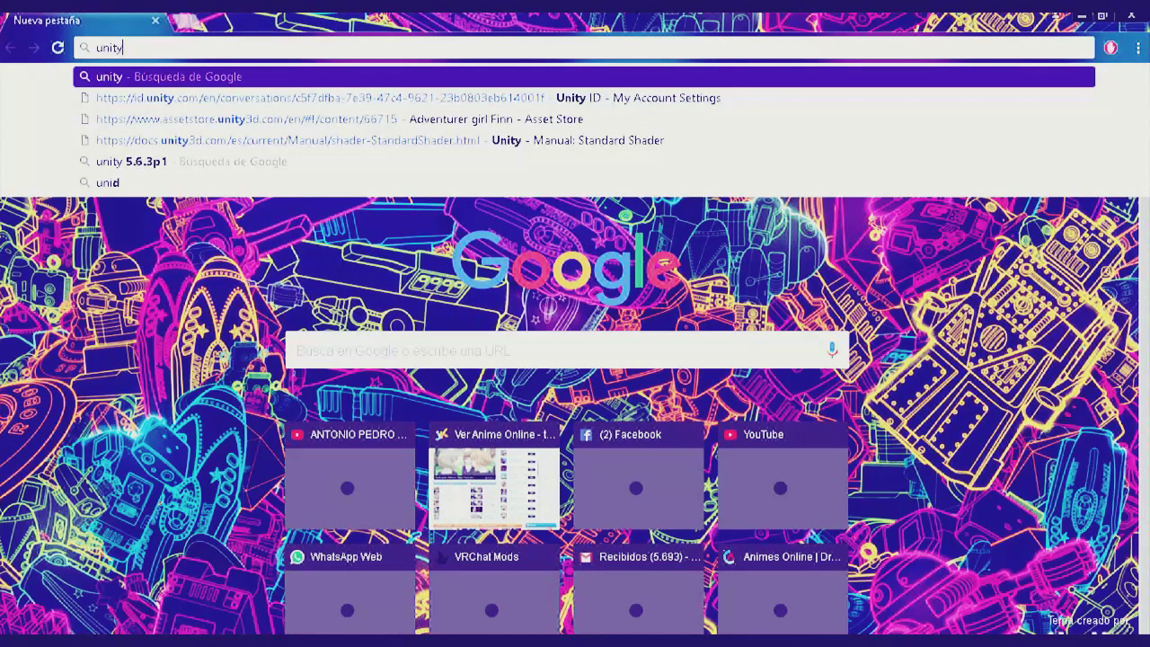
key(Down)
key(Down)
key(Down)
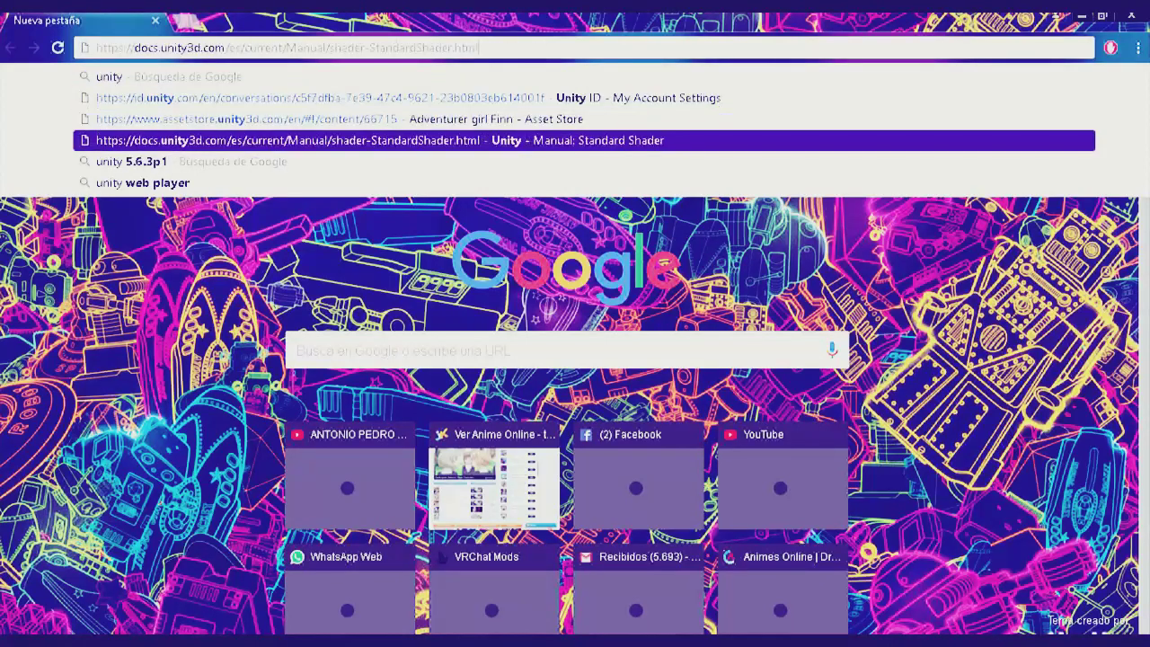
key(Down)
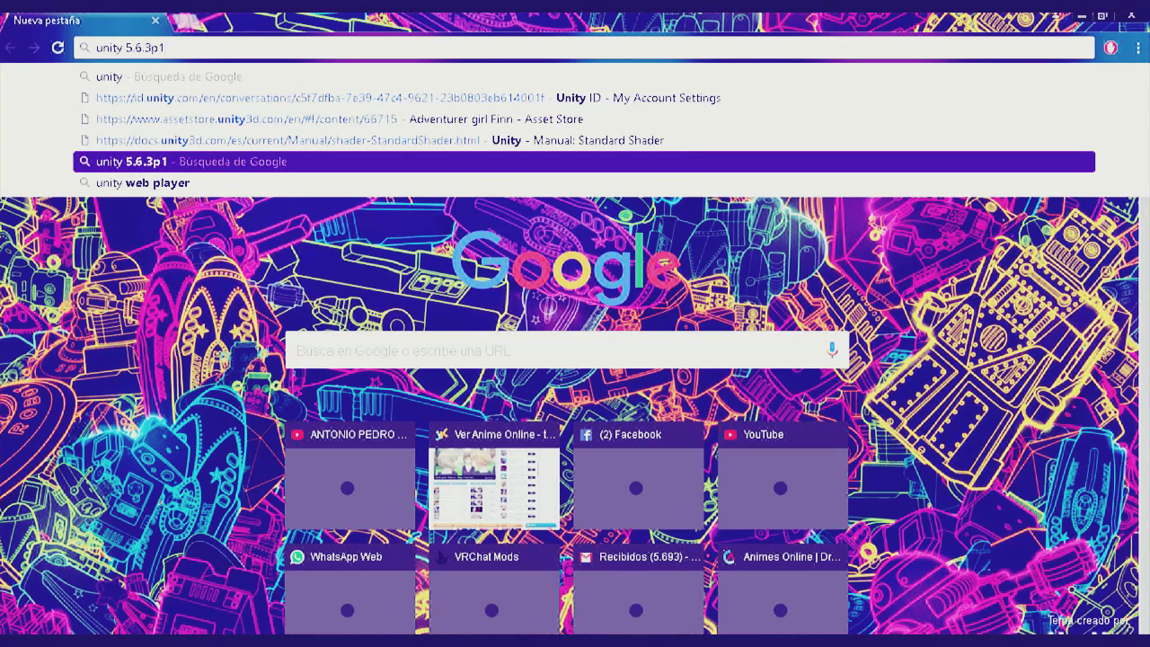
key(Return)
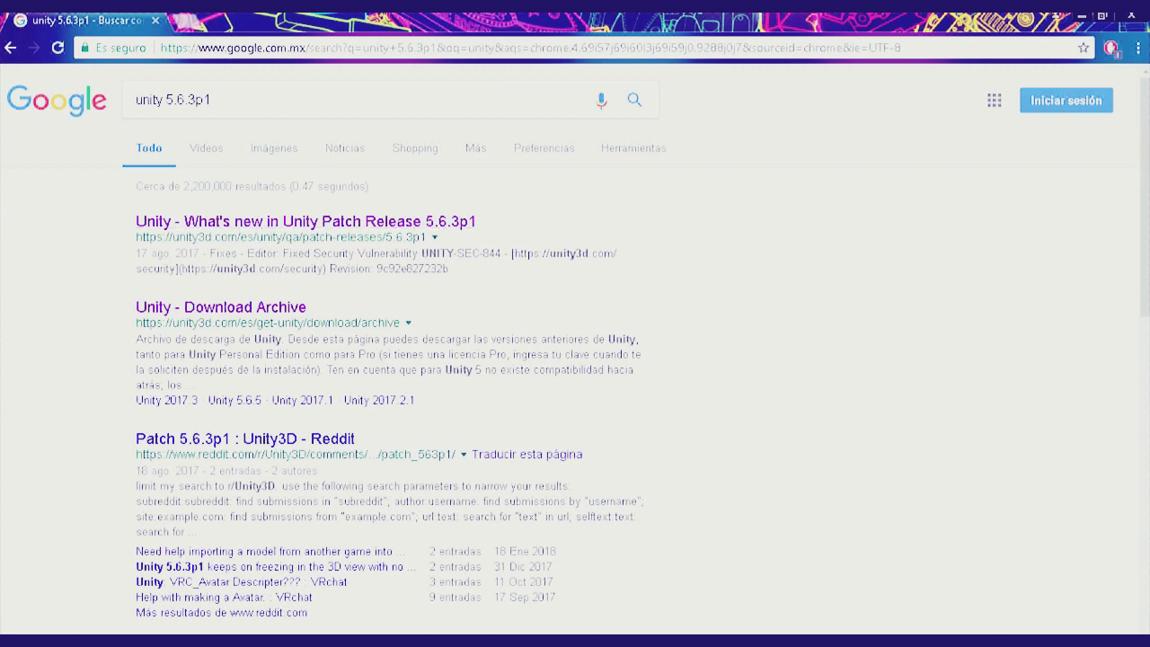
Step: Open the Unity Patch Release 5.6.3p1 page and bring up the Downloads folder window
click(305, 221)
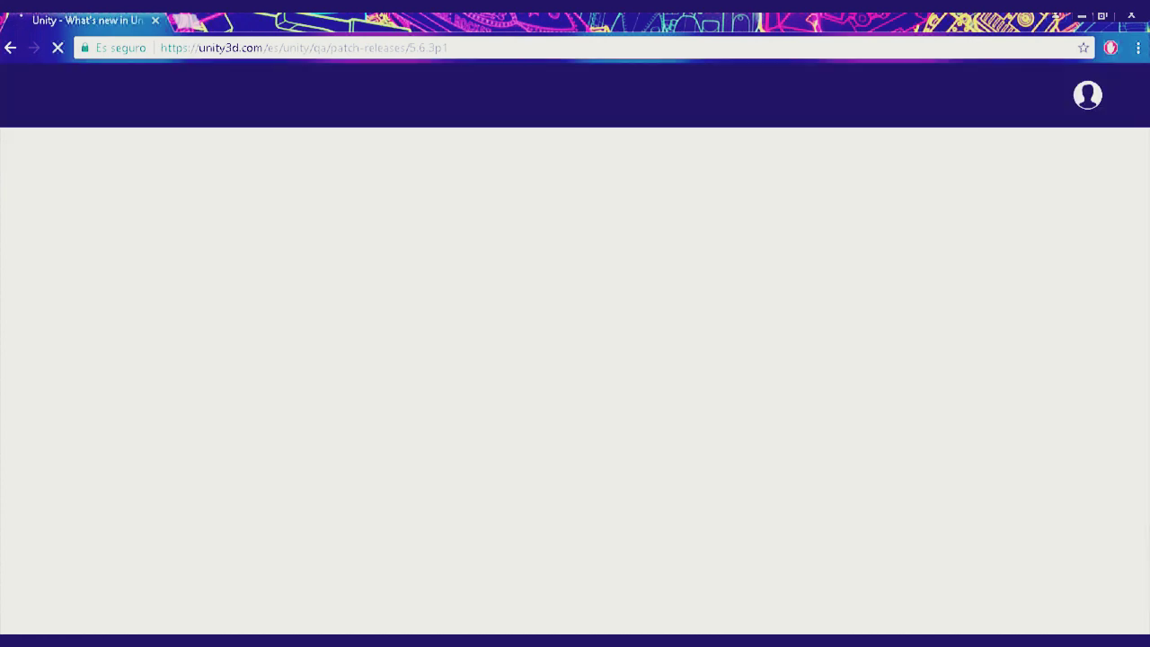
scroll(574, 359, down, 2)
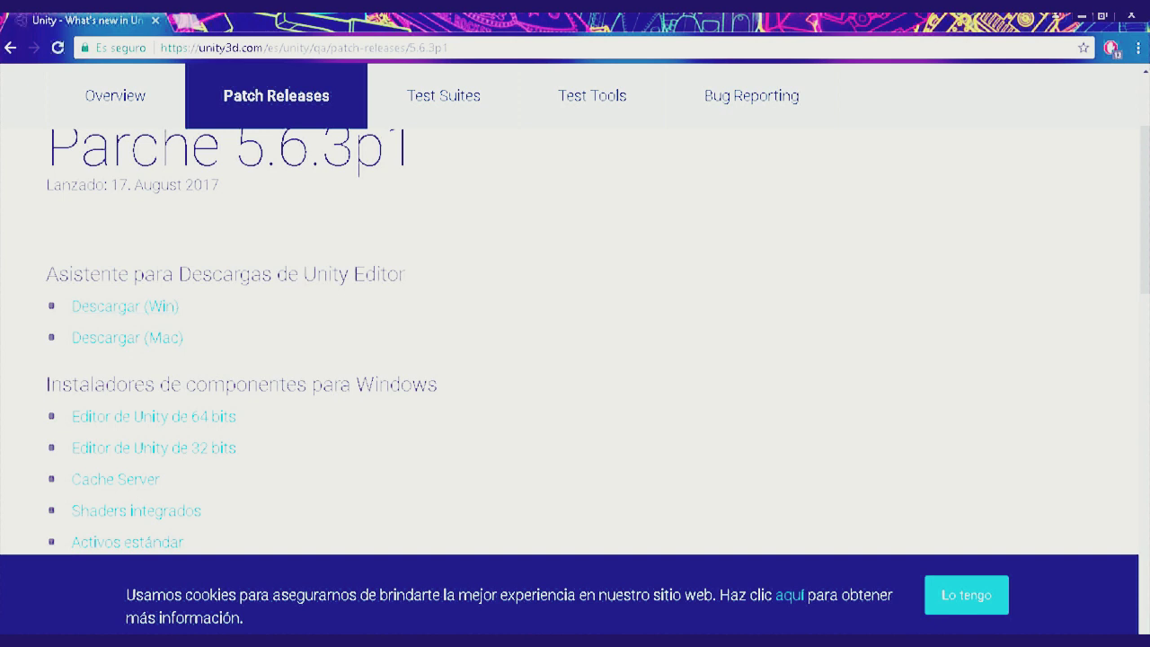
click(303, 48)
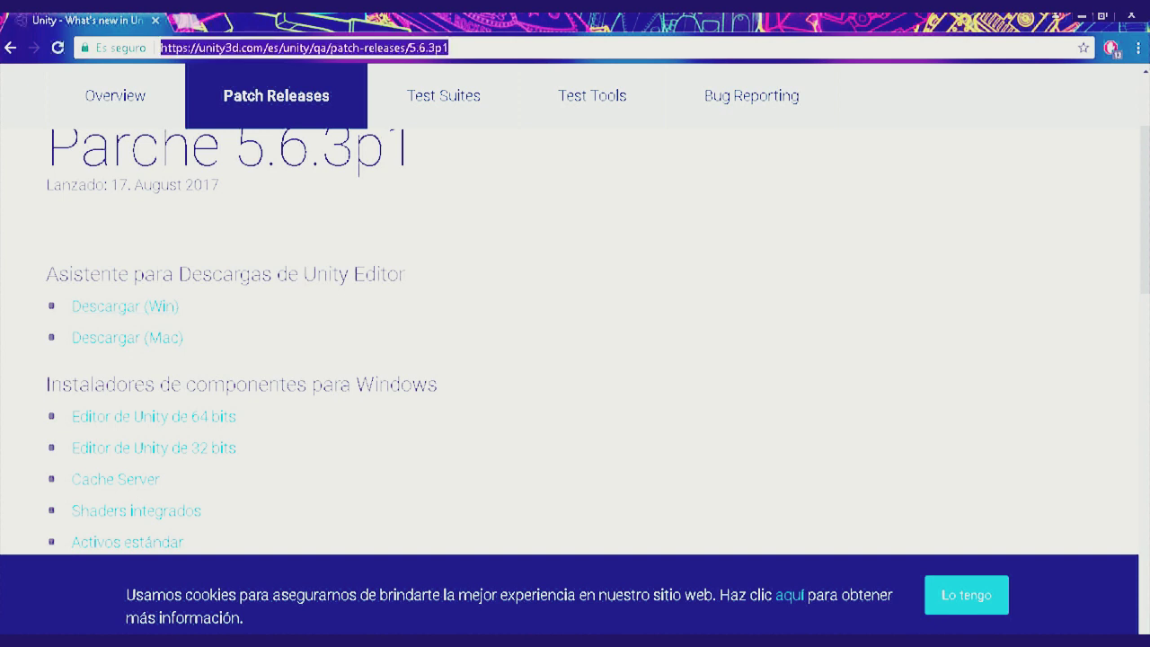
mouse_move(1127, 126)
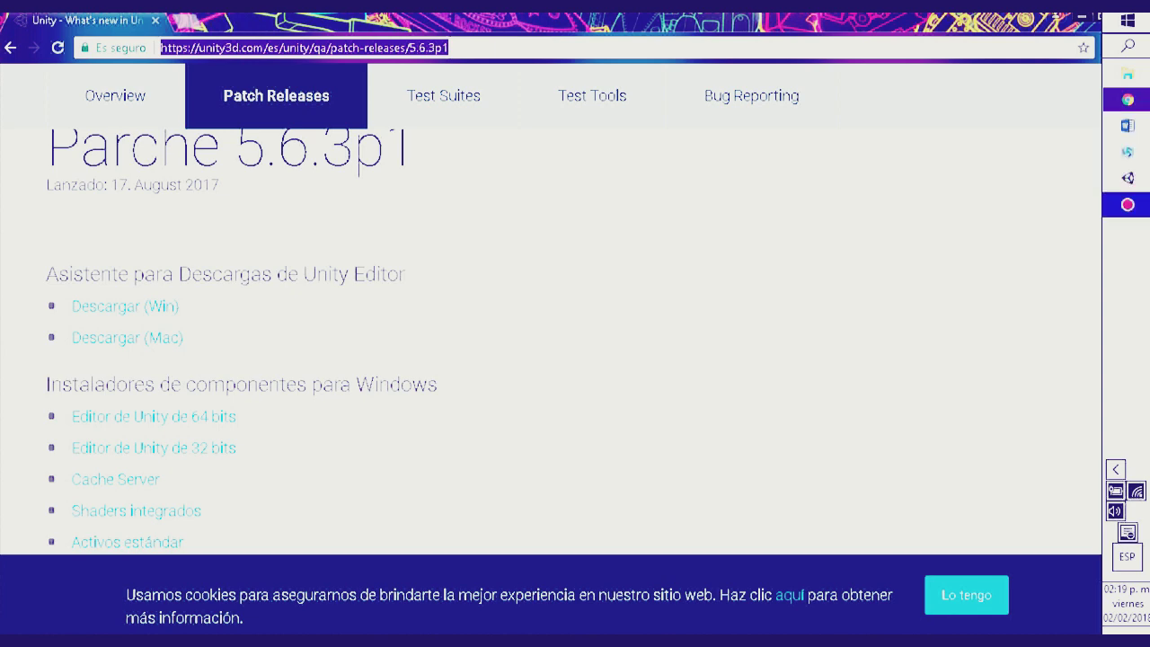
click(1127, 74)
Step: Check the VRCSDK package and the UnityDownloadAssistant-5.6.3p1 installer in Downloads, then minimise the folder
scroll(597, 409, down, 5)
scroll(597, 408, up, 4)
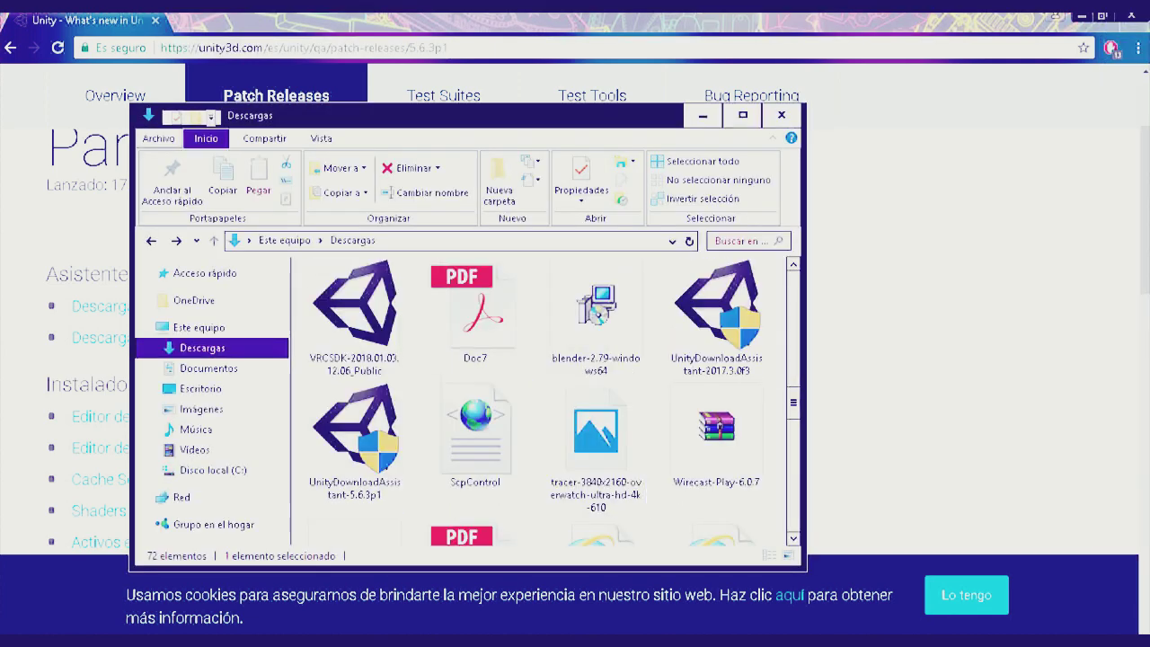
click(355, 315)
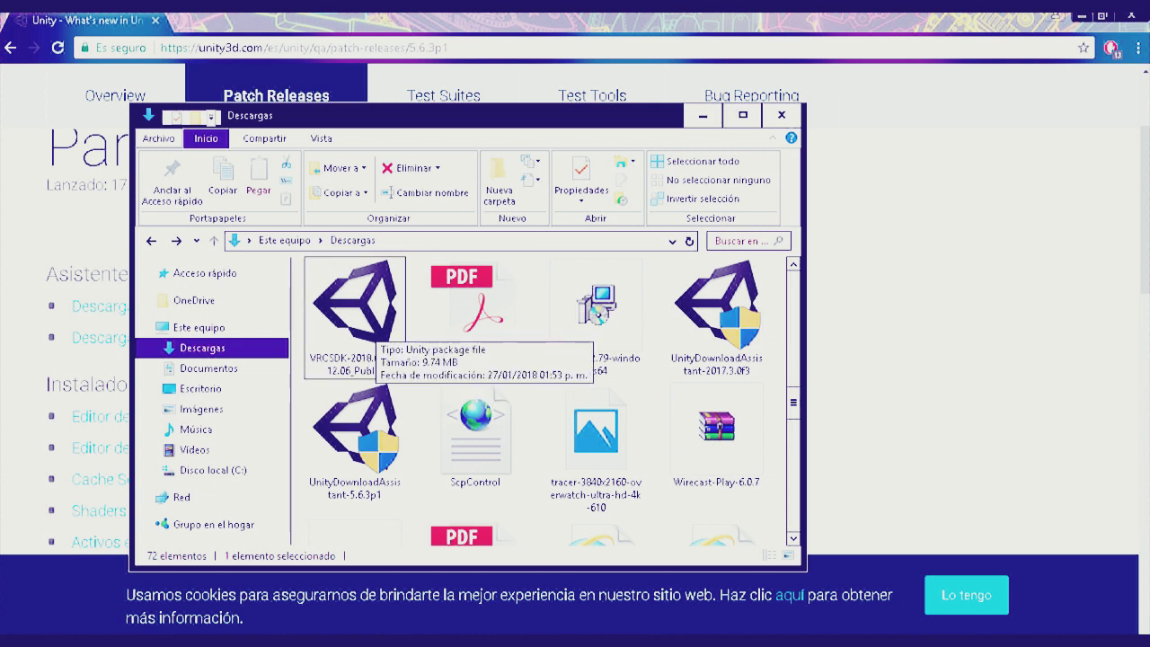
click(368, 337)
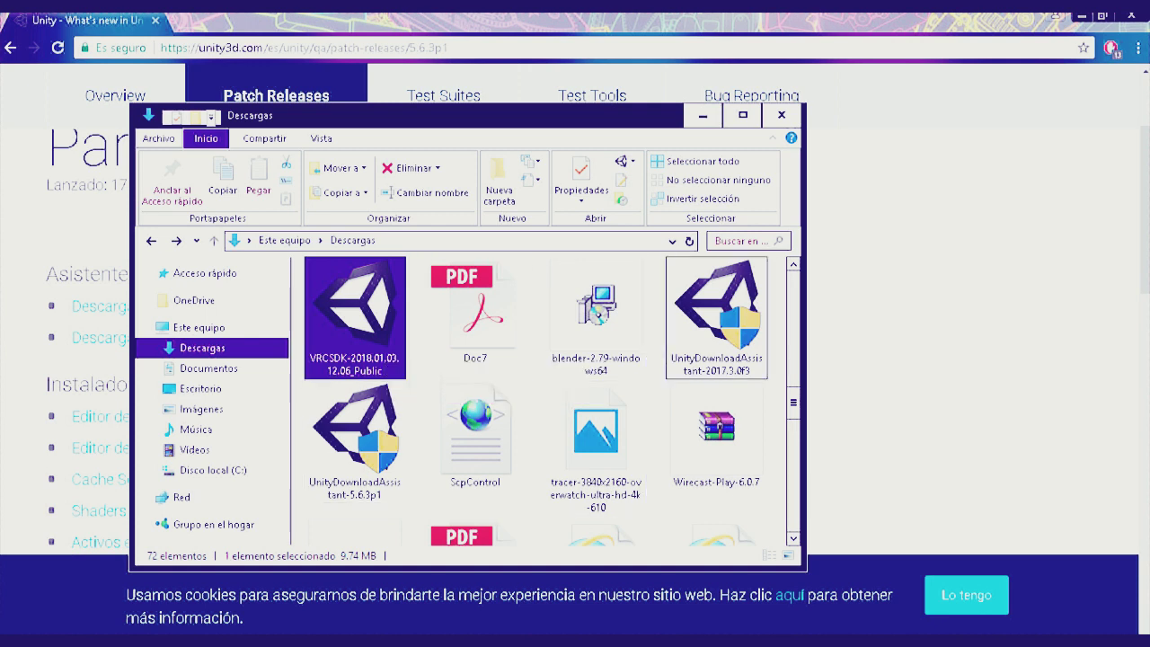
scroll(548, 399, up, 3)
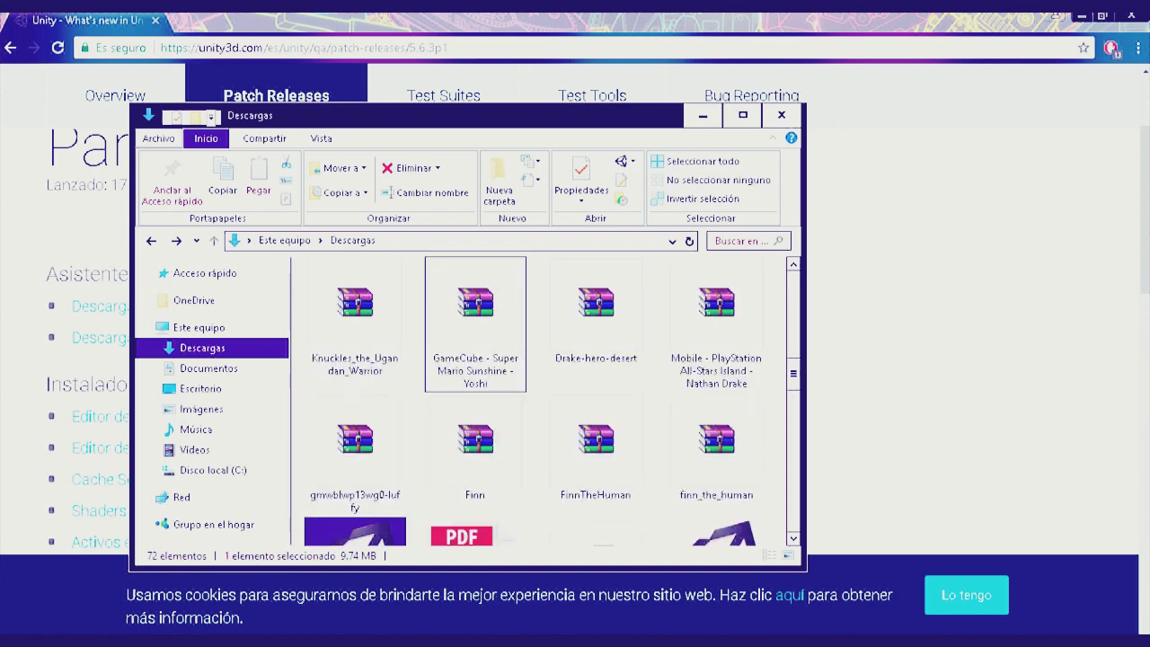
scroll(548, 400, down, 1)
scroll(716, 476, down, 2)
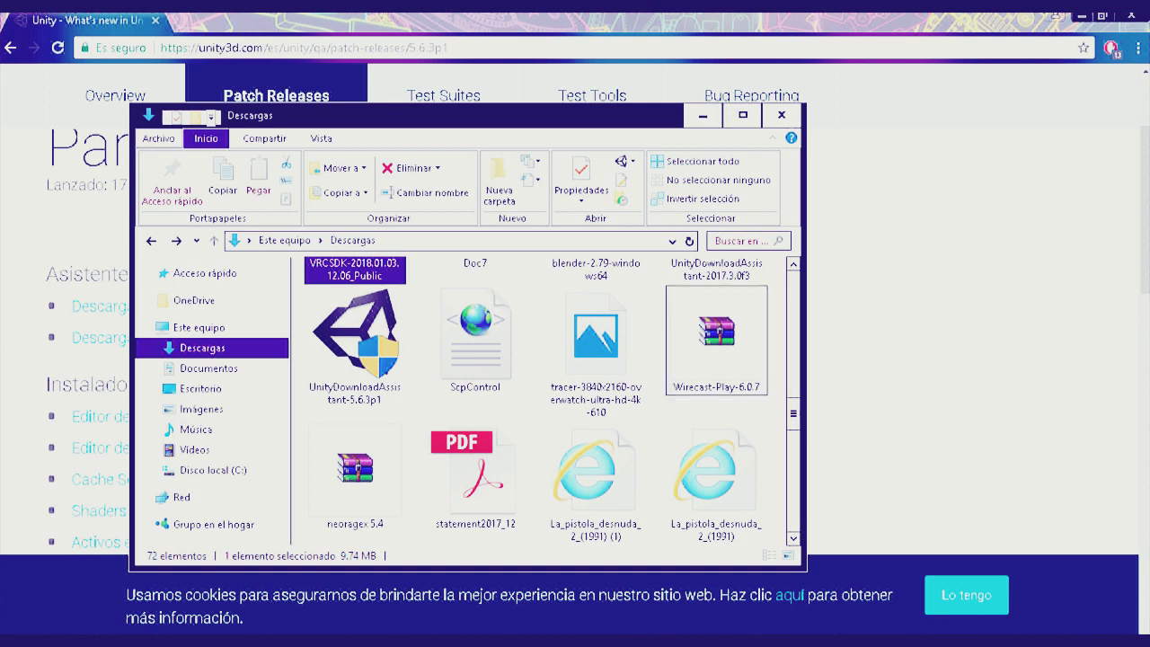
click(355, 346)
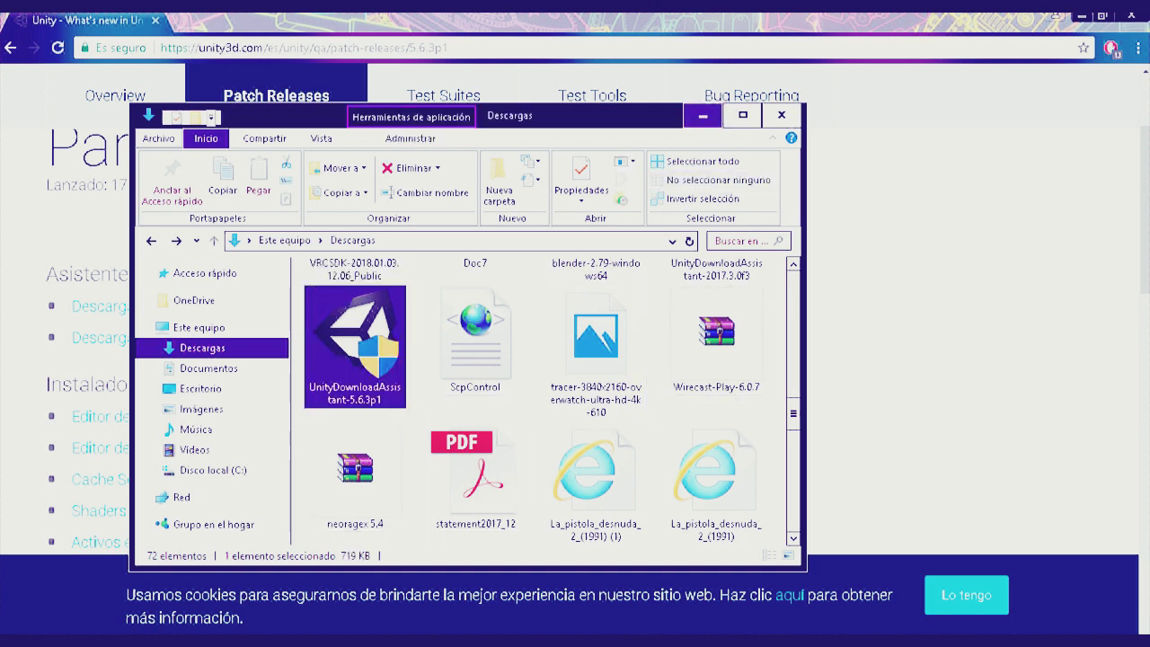
click(702, 115)
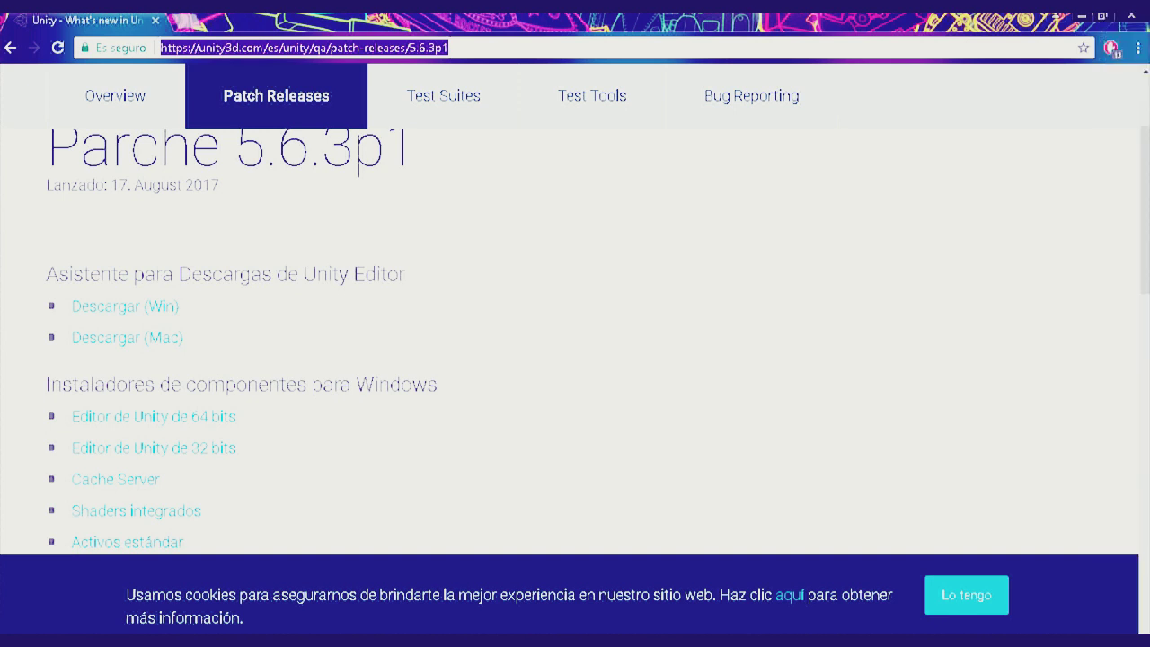
Step: Go to vrcmods.com by typing 'vrcmods.com' in the address bar
scroll(575, 341, up, 3)
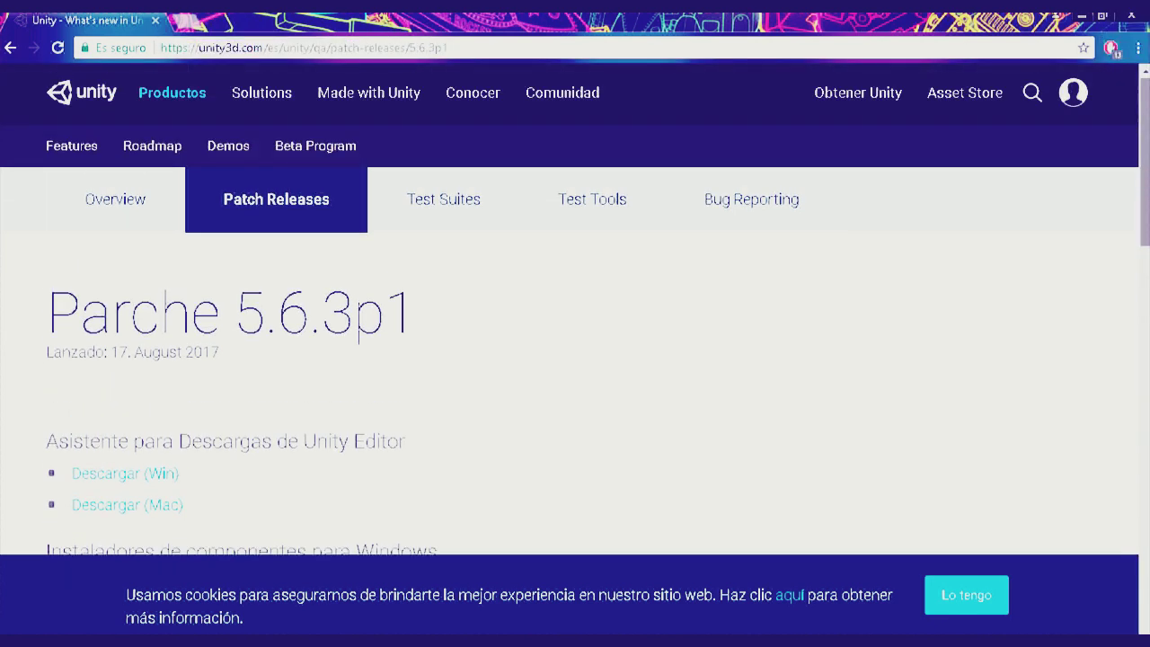
click(304, 47)
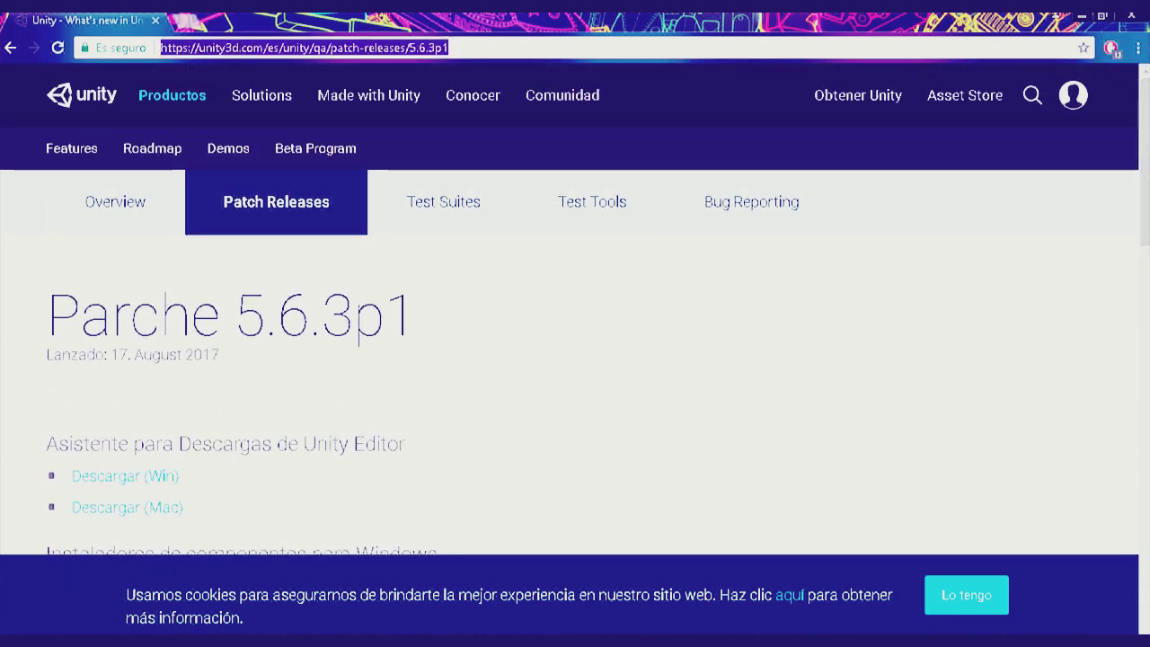
text(vrcmods.com)
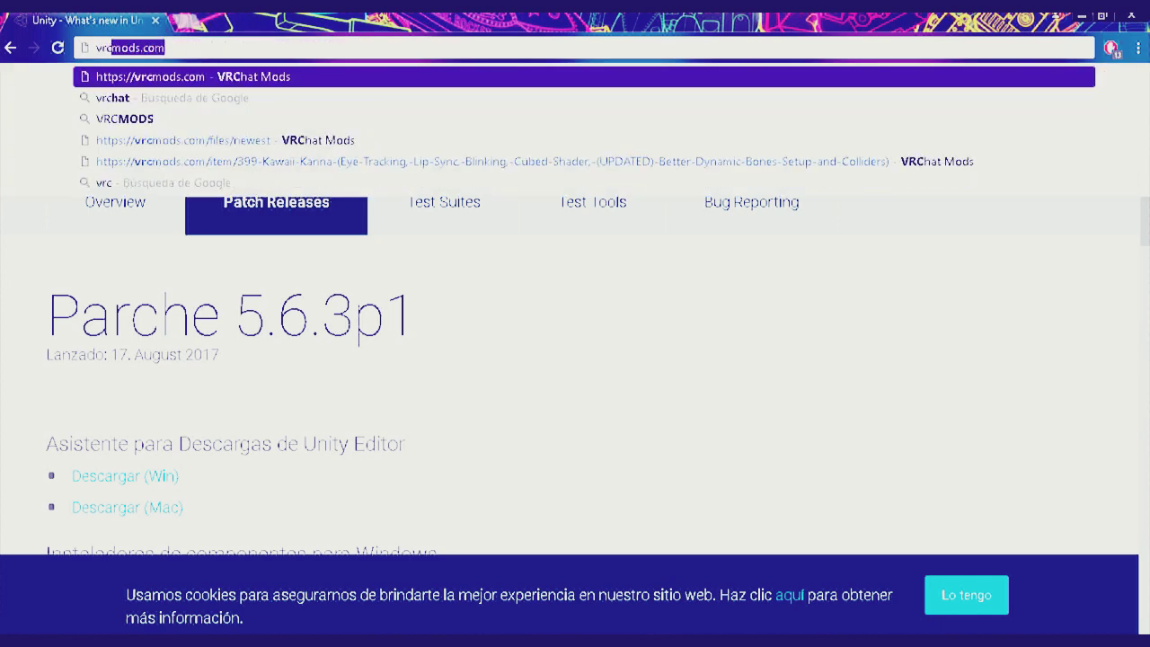
key(Return)
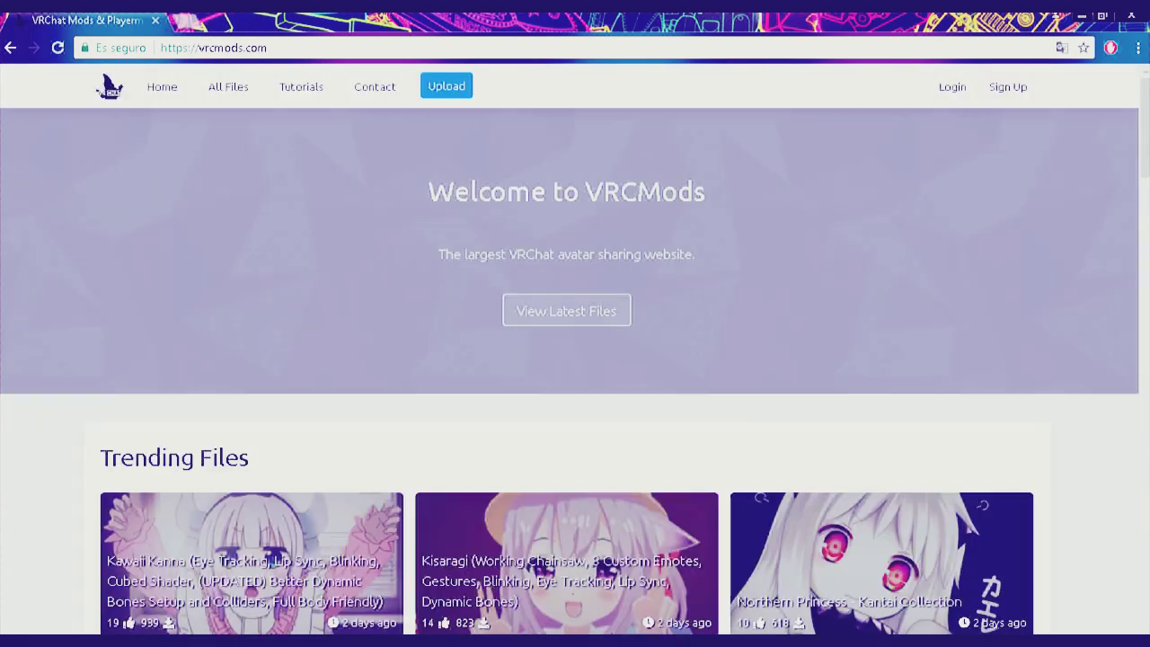
Step: Scroll through the Trending Files avatars such as Kawaii Kanna and Chiya
scroll(574, 359, down, 1)
scroll(575, 359, down, 1)
scroll(574, 359, down, 3)
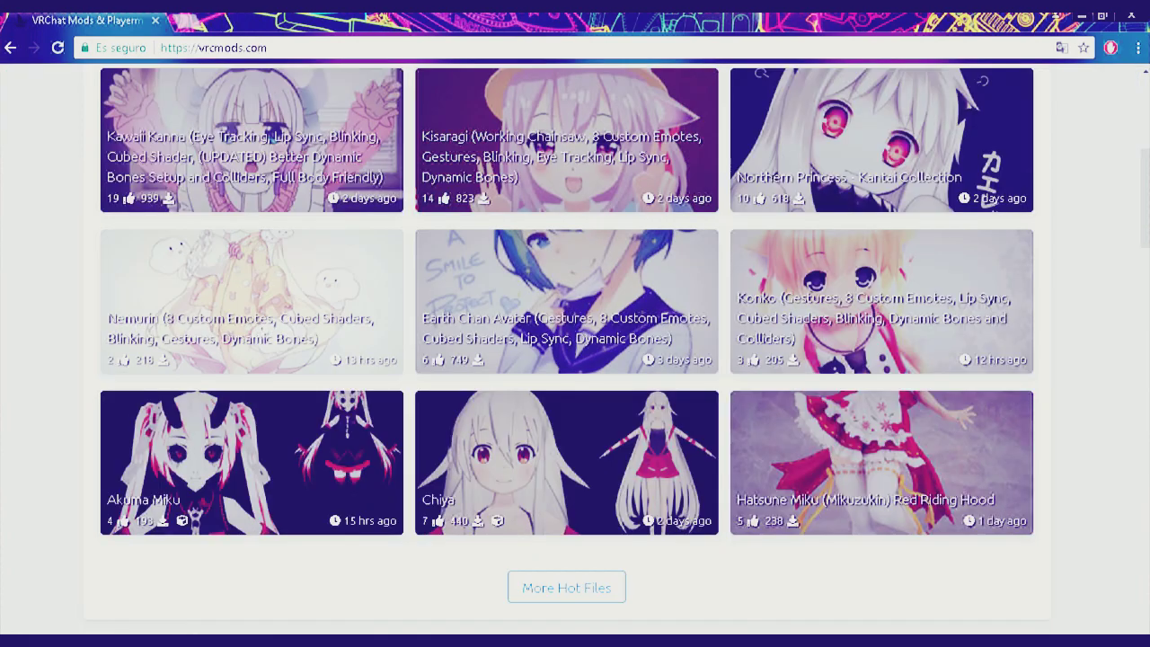
scroll(575, 359, down, 3)
scroll(575, 359, up, 4)
scroll(574, 359, down, 2)
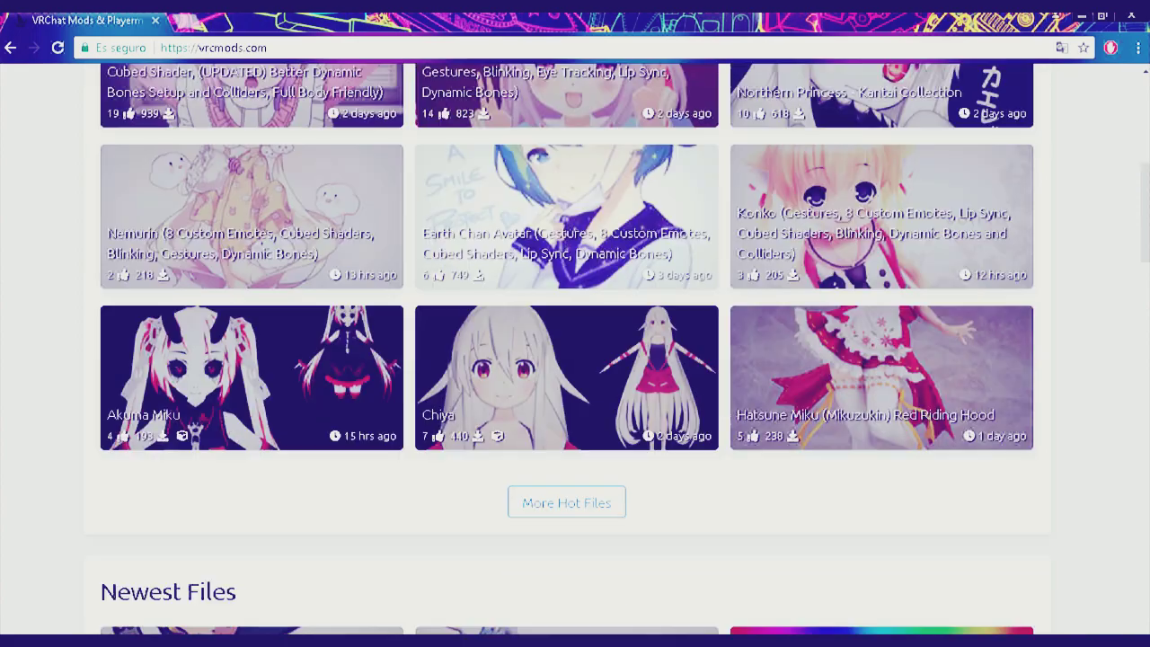
scroll(574, 360, up, 2)
scroll(574, 360, down, 3)
scroll(575, 359, up, 3)
scroll(574, 359, down, 1)
scroll(574, 359, up, 5)
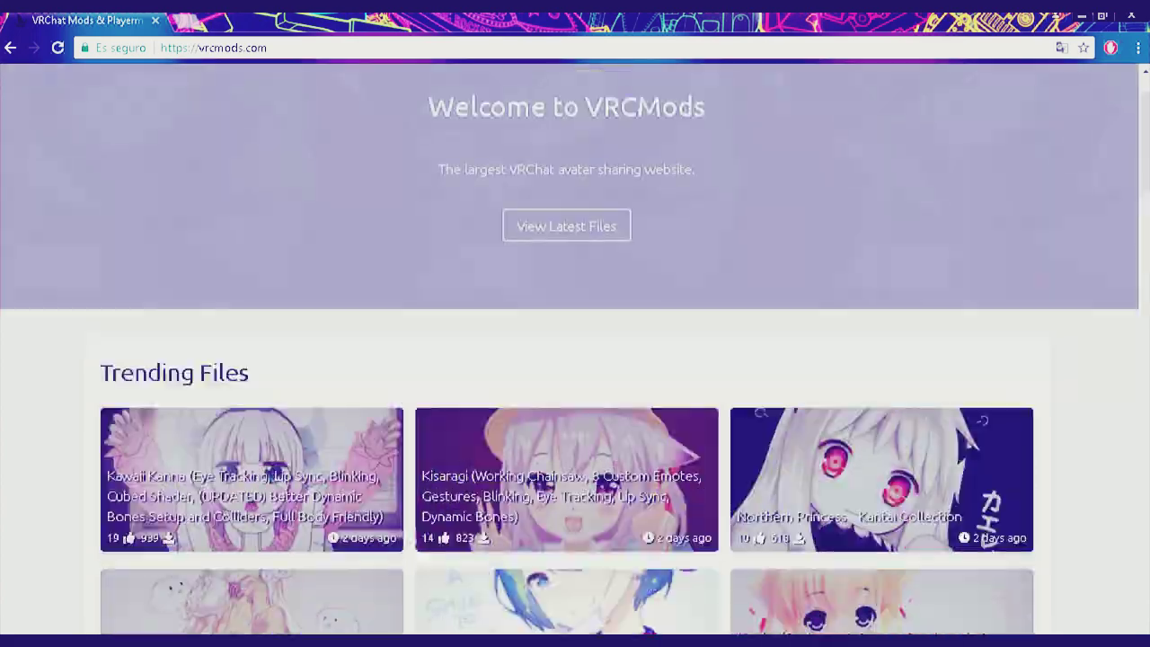
scroll(575, 359, down, 3)
scroll(575, 359, down, 2)
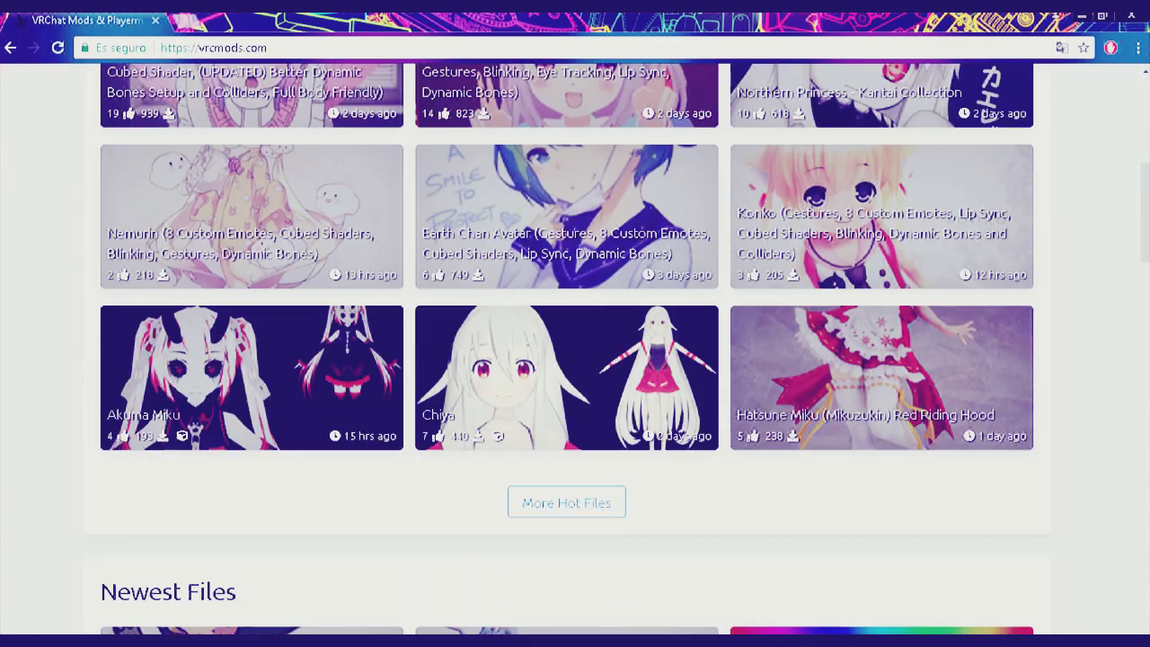
scroll(574, 359, up, 4)
scroll(575, 359, up, 1)
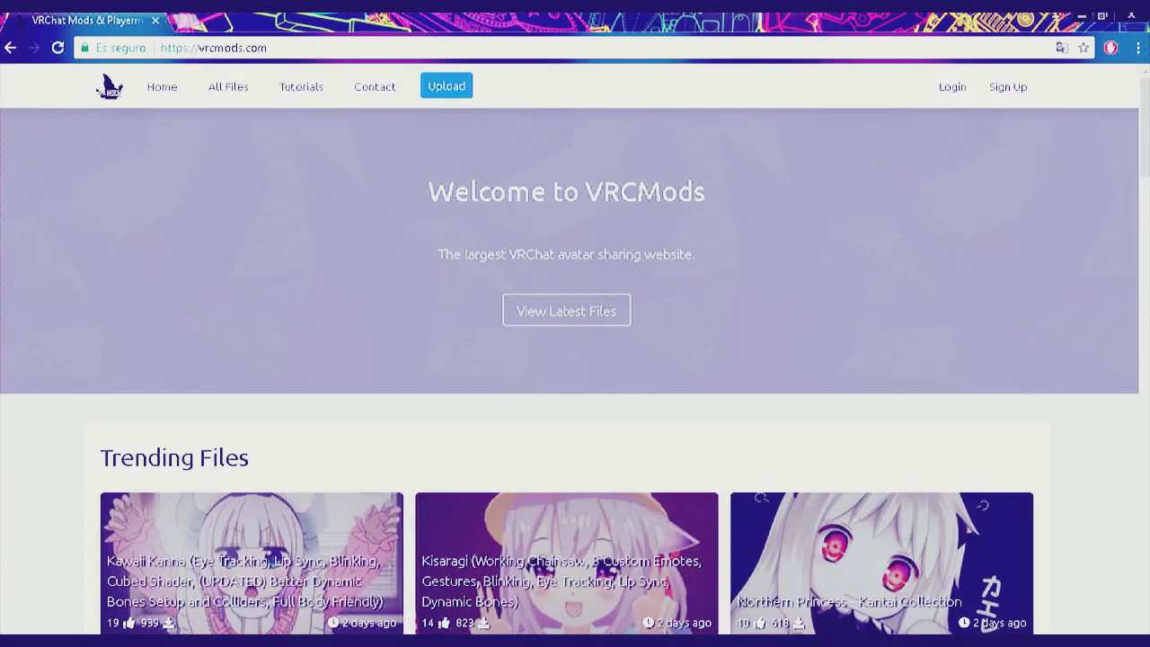
scroll(539, 431, down, 1)
scroll(539, 431, down, 3)
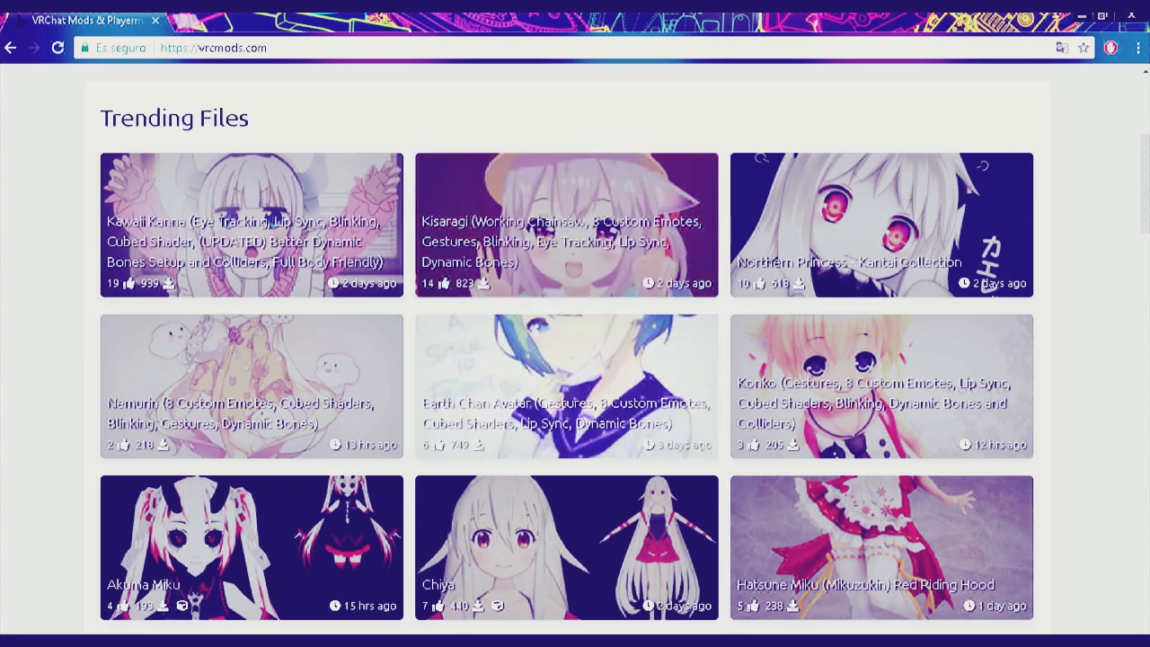
scroll(539, 431, down, 4)
scroll(574, 359, up, 3)
scroll(575, 359, up, 5)
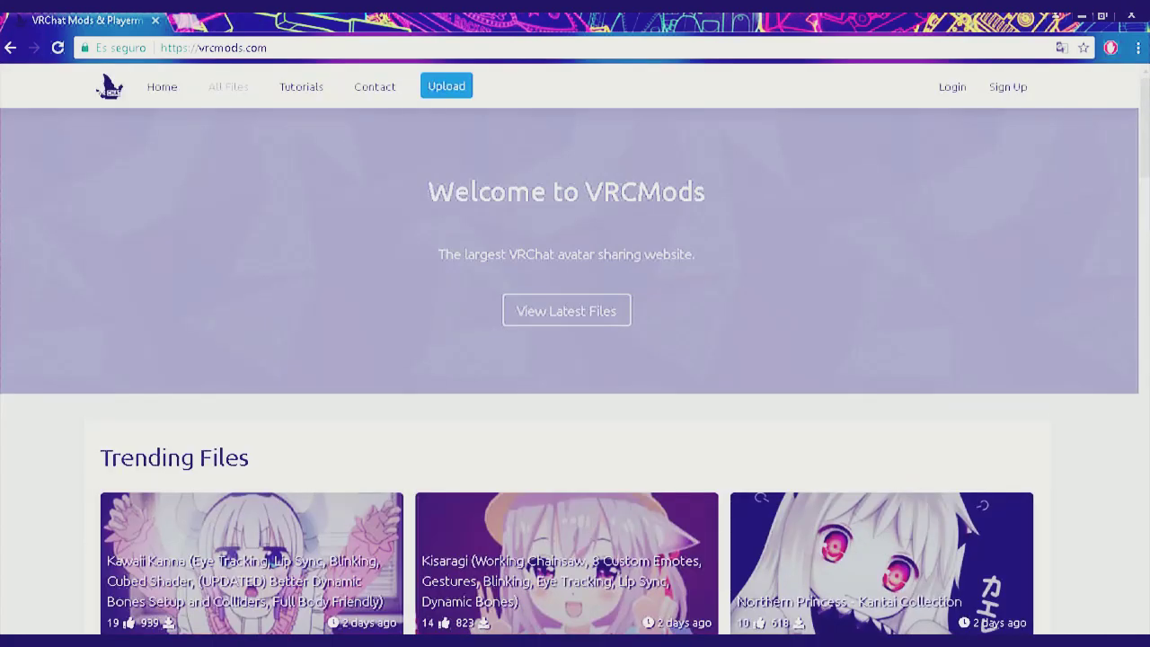
Step: Search the file directory for 'neutron' and open the Jimmy Neutron Avatar page
click(229, 86)
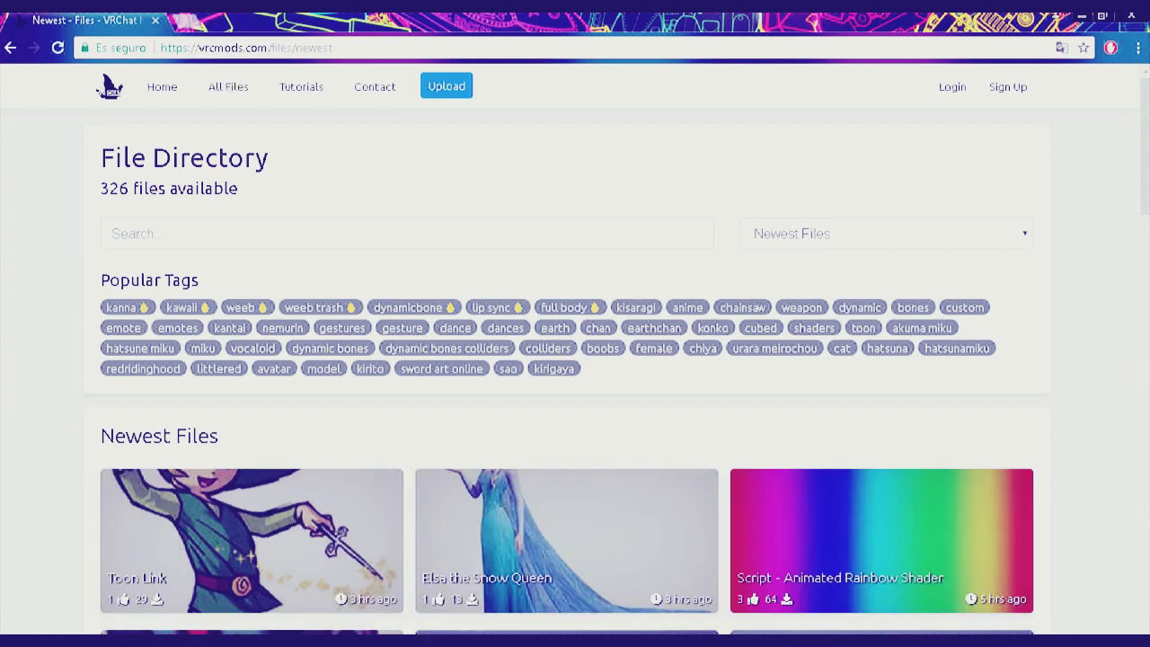
text(neutron)
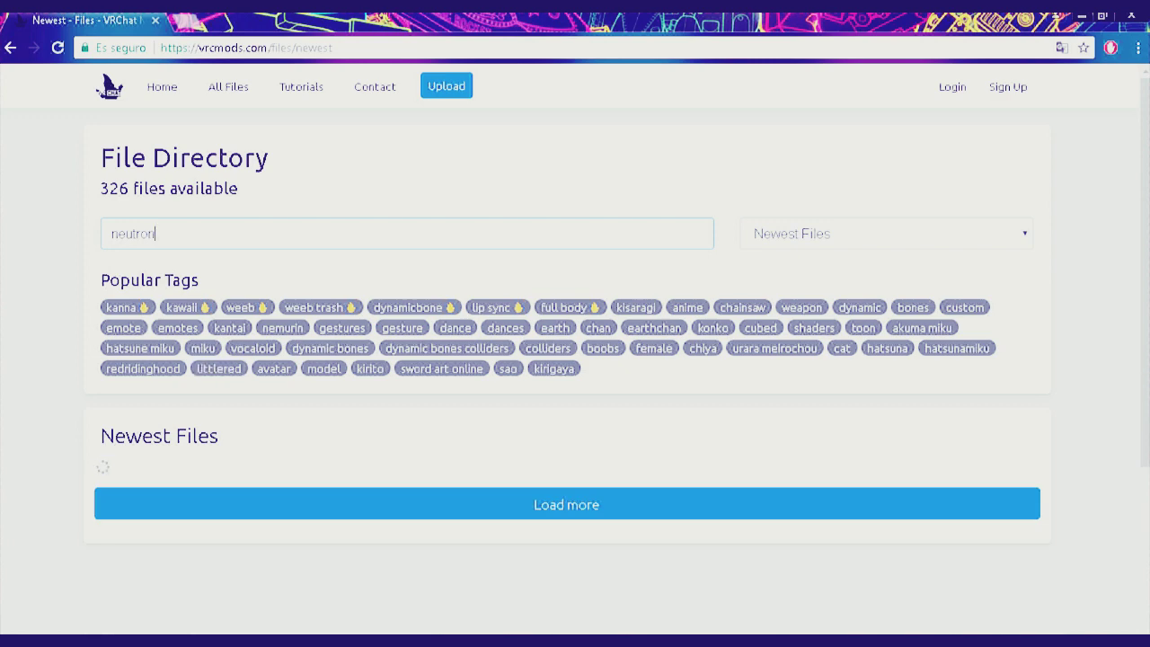
scroll(251, 503, down, 1)
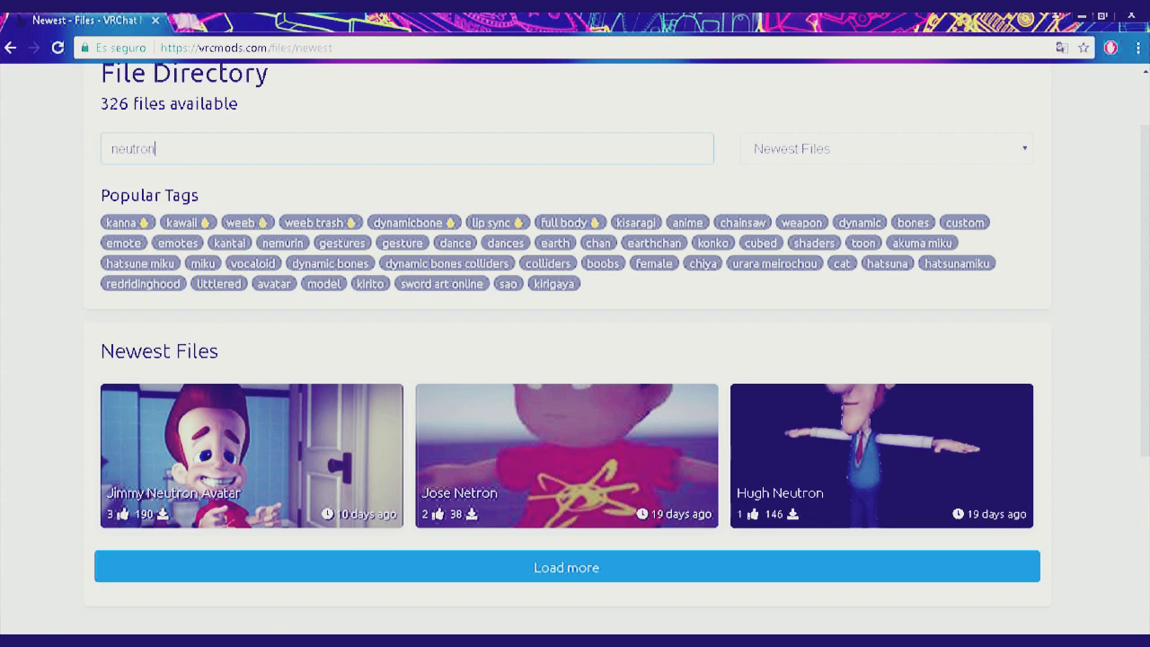
click(252, 503)
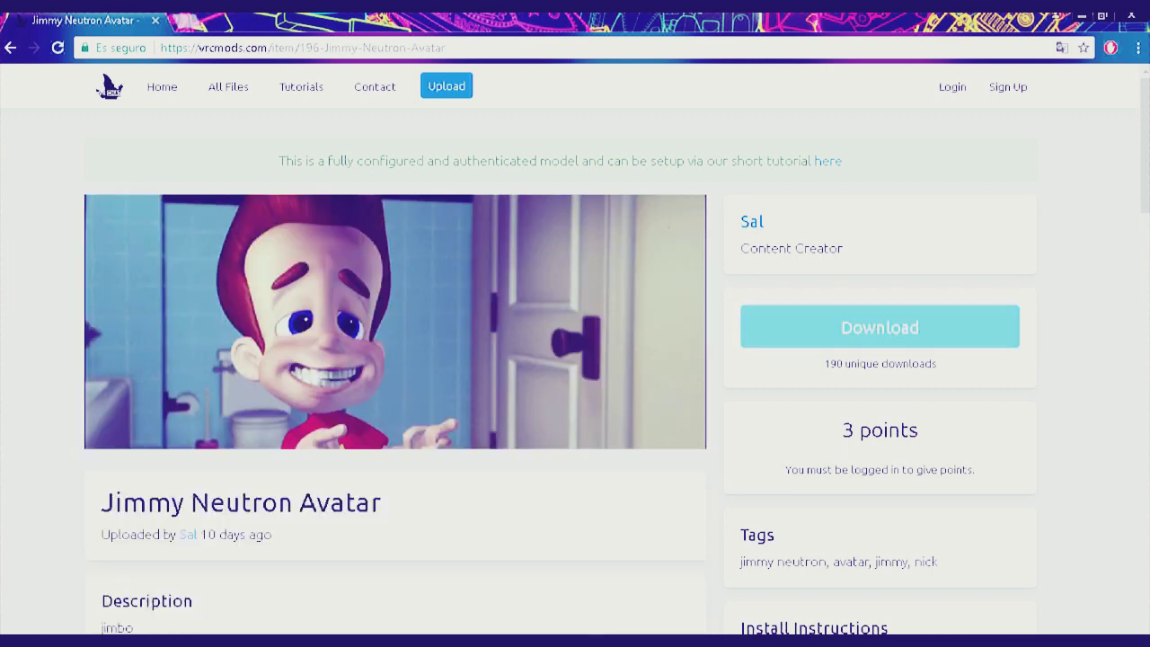
Step: Minimise the Chrome window to reveal the desktop
mouse_move(1145, 269)
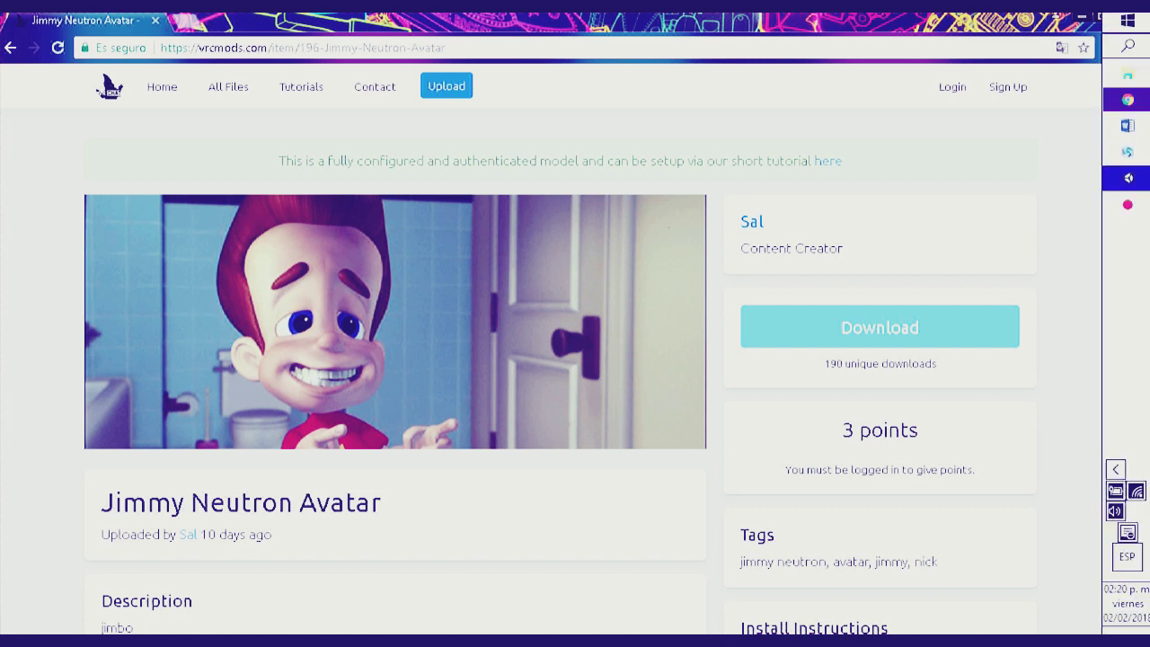
click(1127, 176)
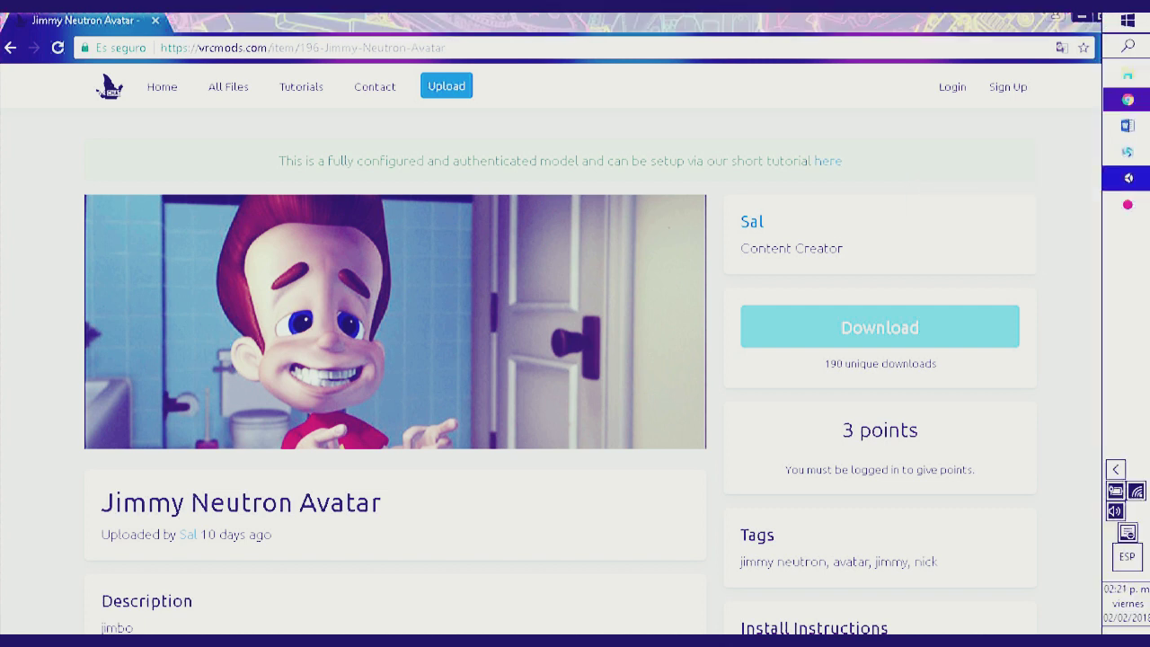
click(1082, 16)
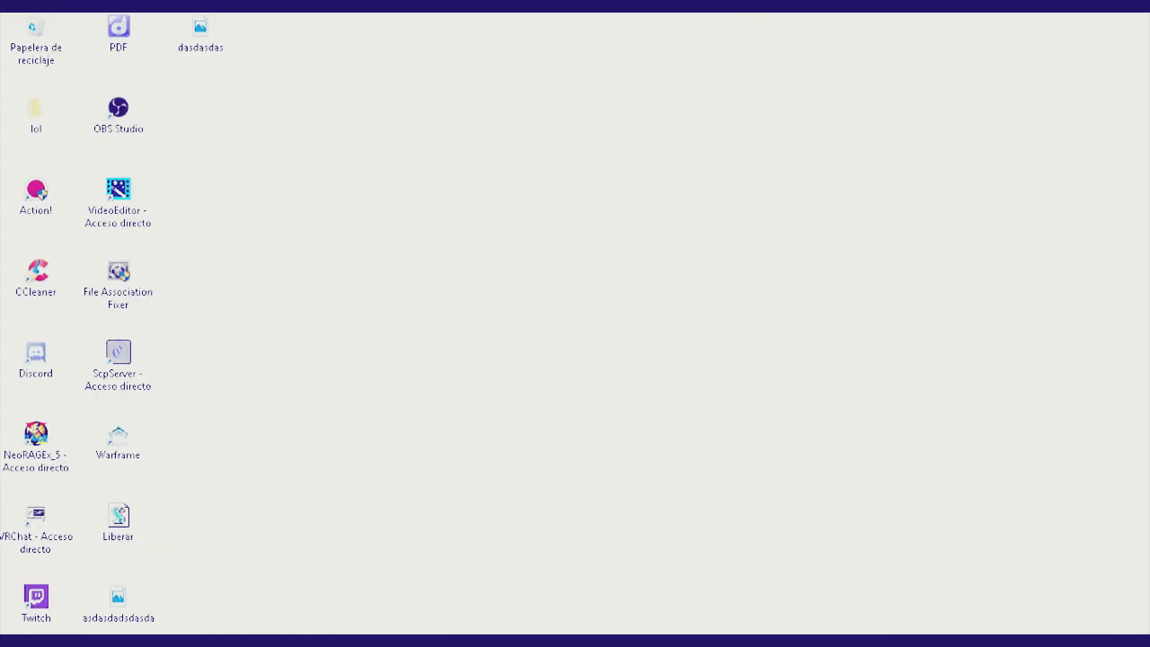
Step: Create a new 3D Unity project named New Unity Project 12 under Documents
click(1127, 176)
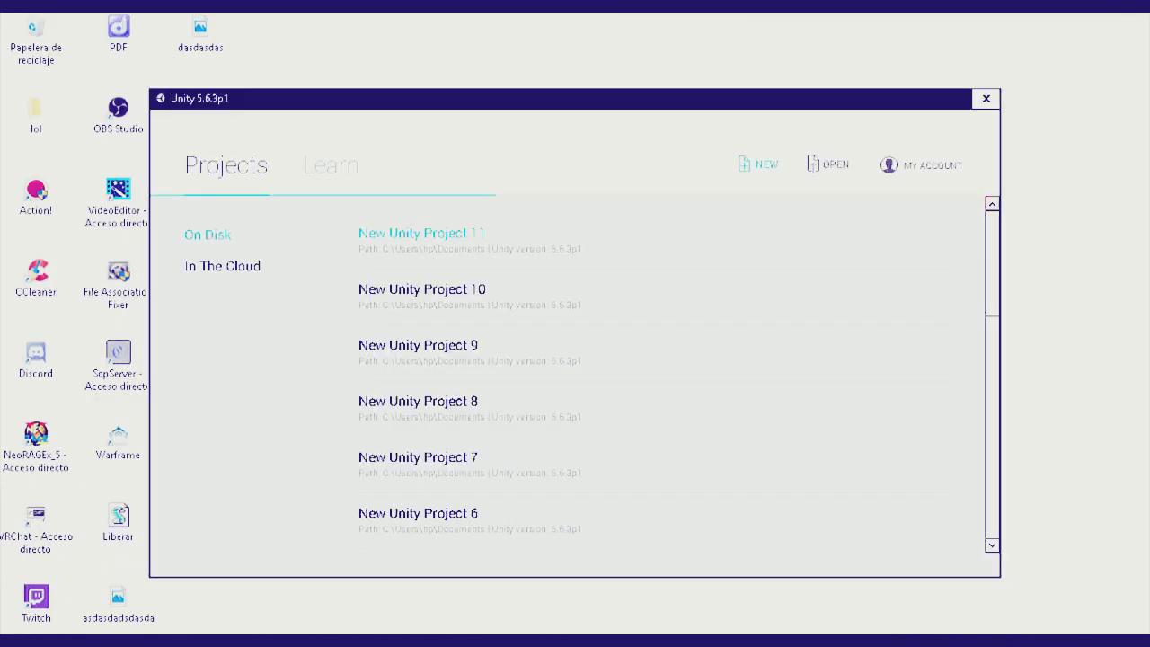
click(758, 164)
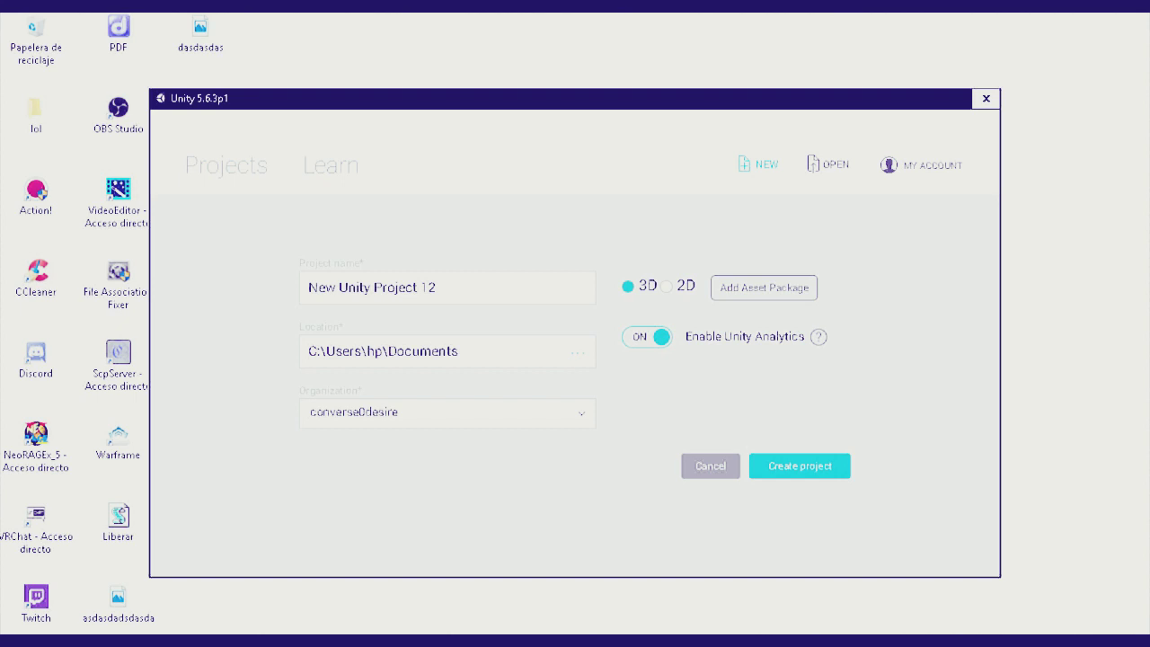
key(Return)
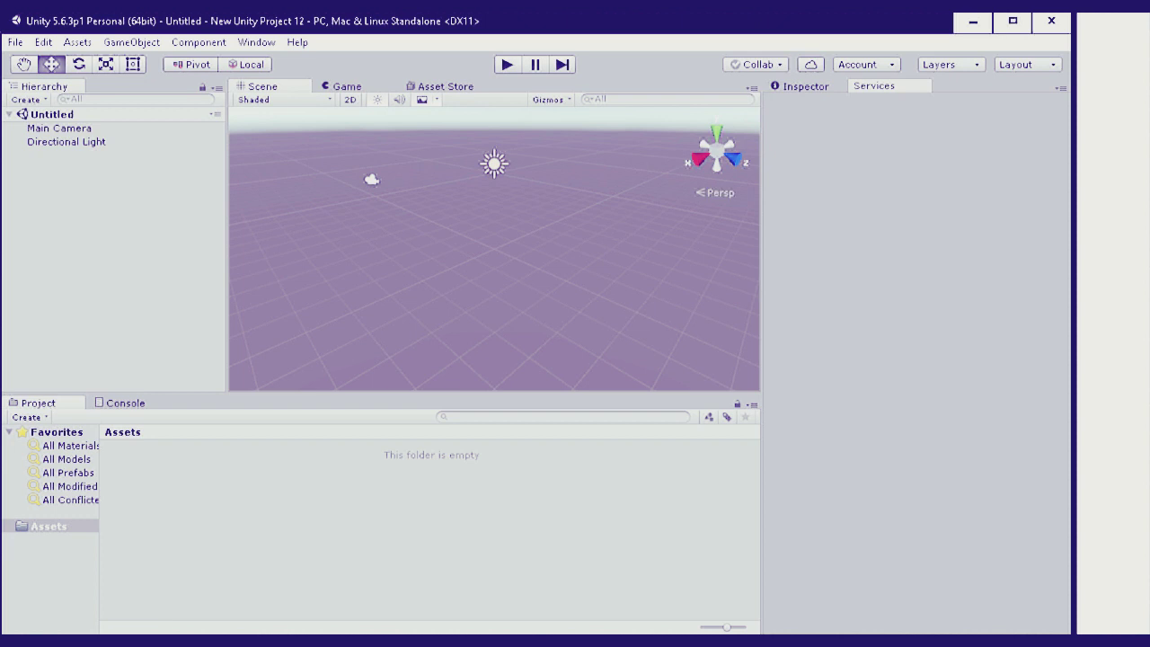
Step: Import the custom package VRCSDK-2018.01.03.12.06_Public from Downloads into Assets
right_click(115, 510)
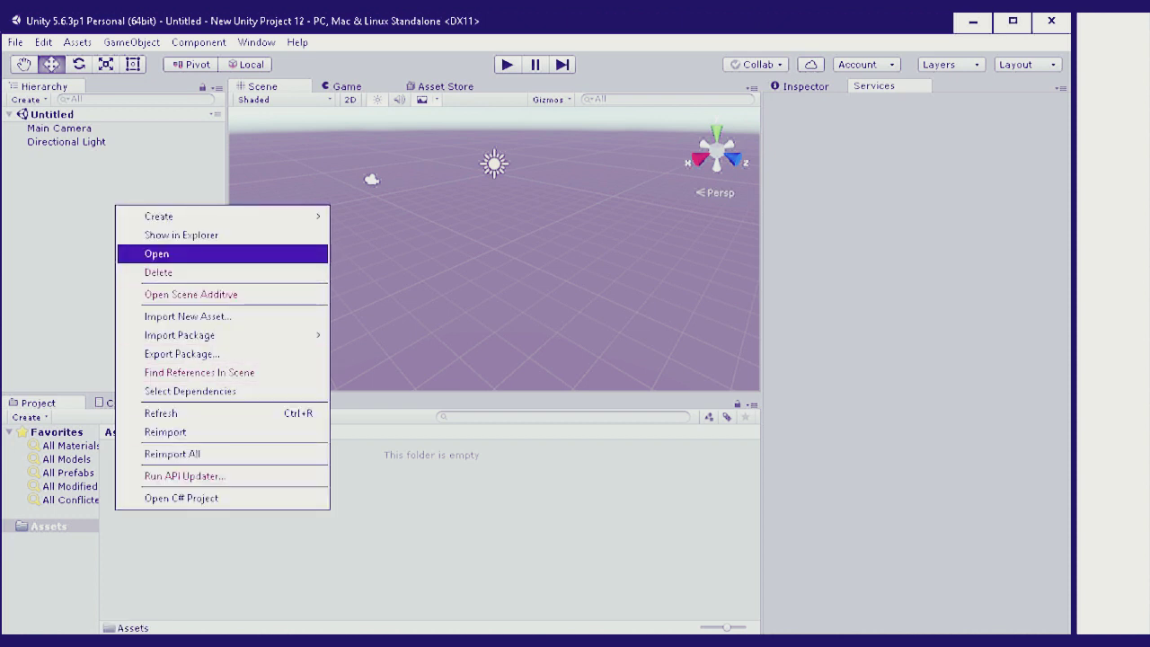
mouse_move(198, 335)
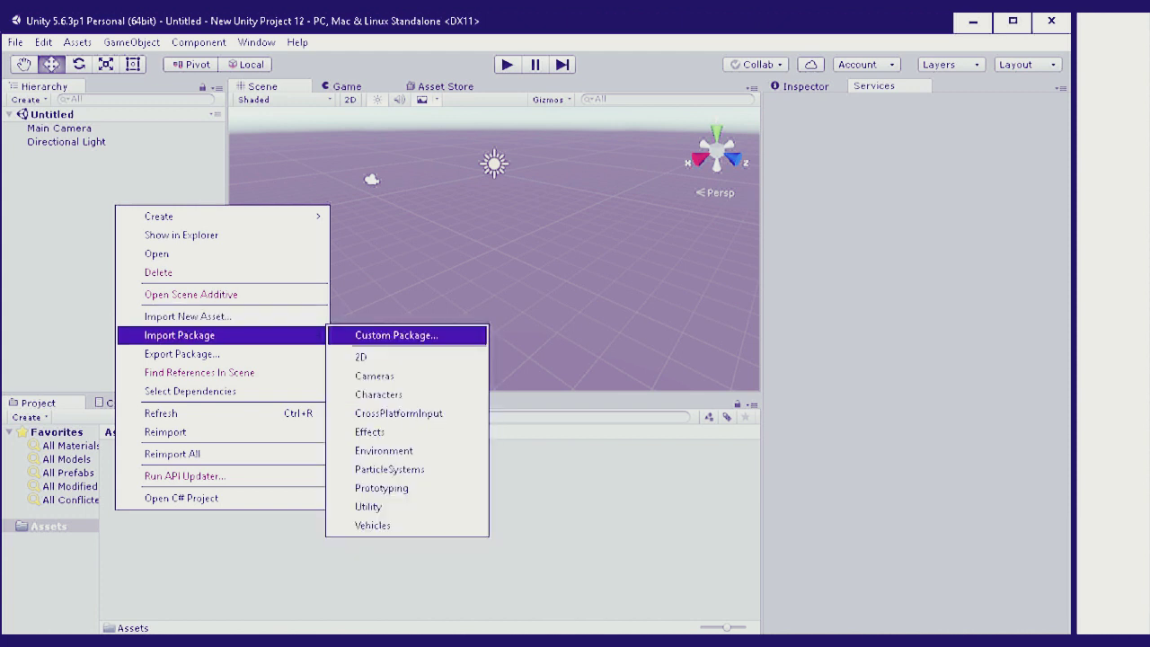
click(395, 335)
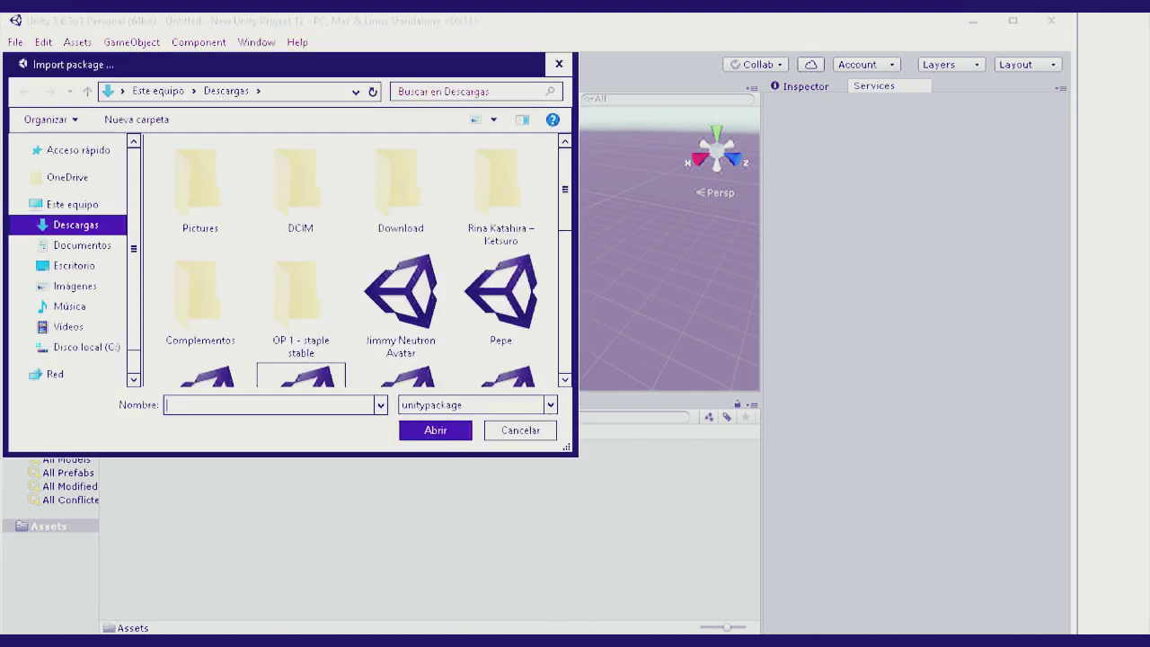
scroll(413, 316, down, 5)
scroll(413, 316, down, 2)
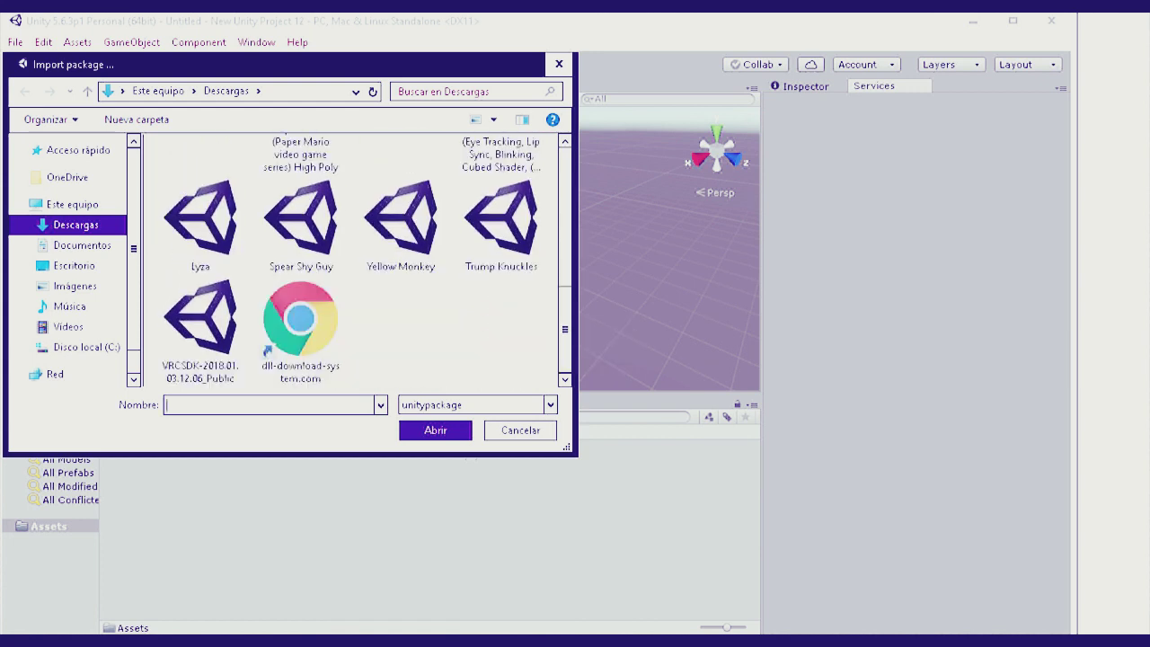
click(200, 323)
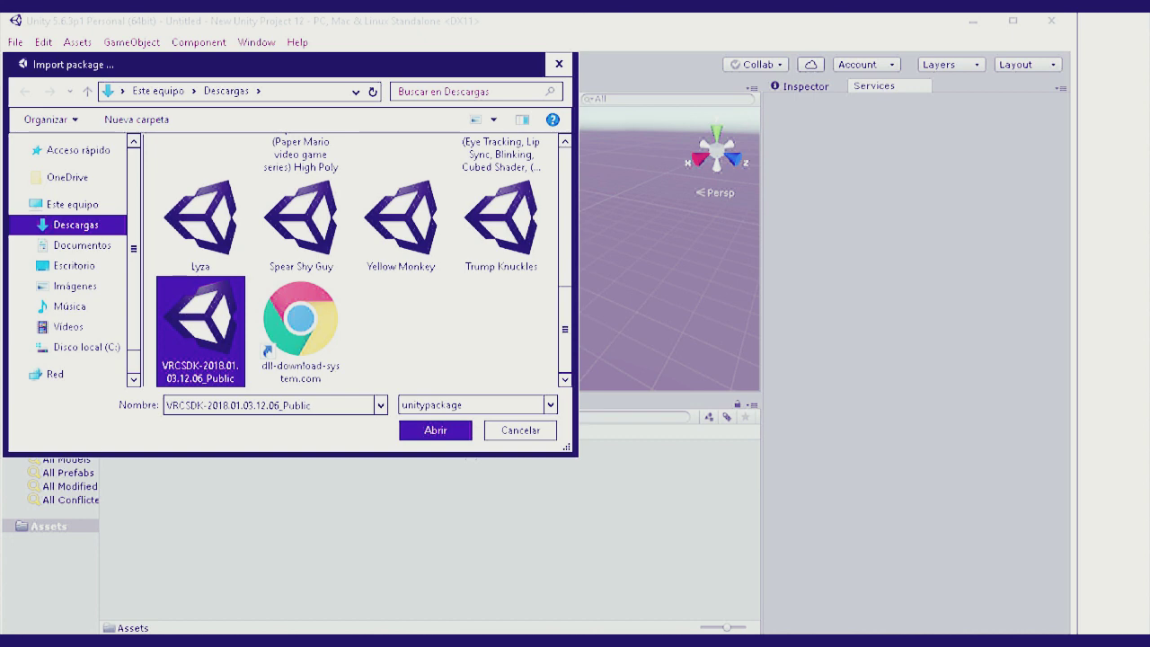
key(Return)
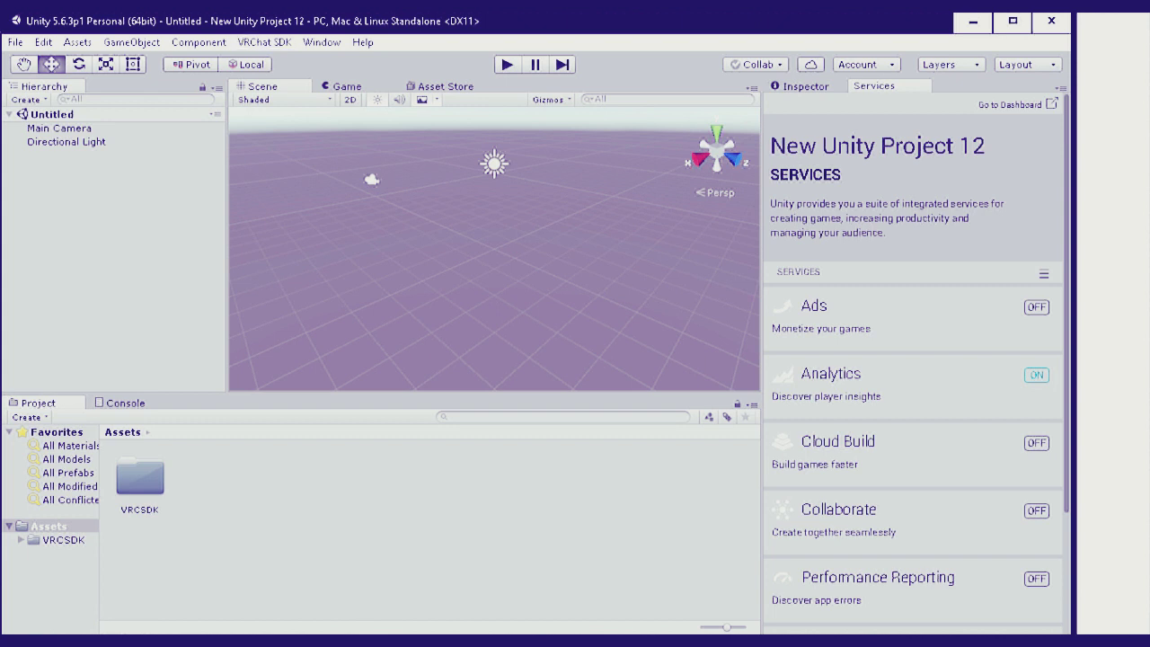
Step: Switch back to the vrcmods.com page in Chrome
click(1127, 98)
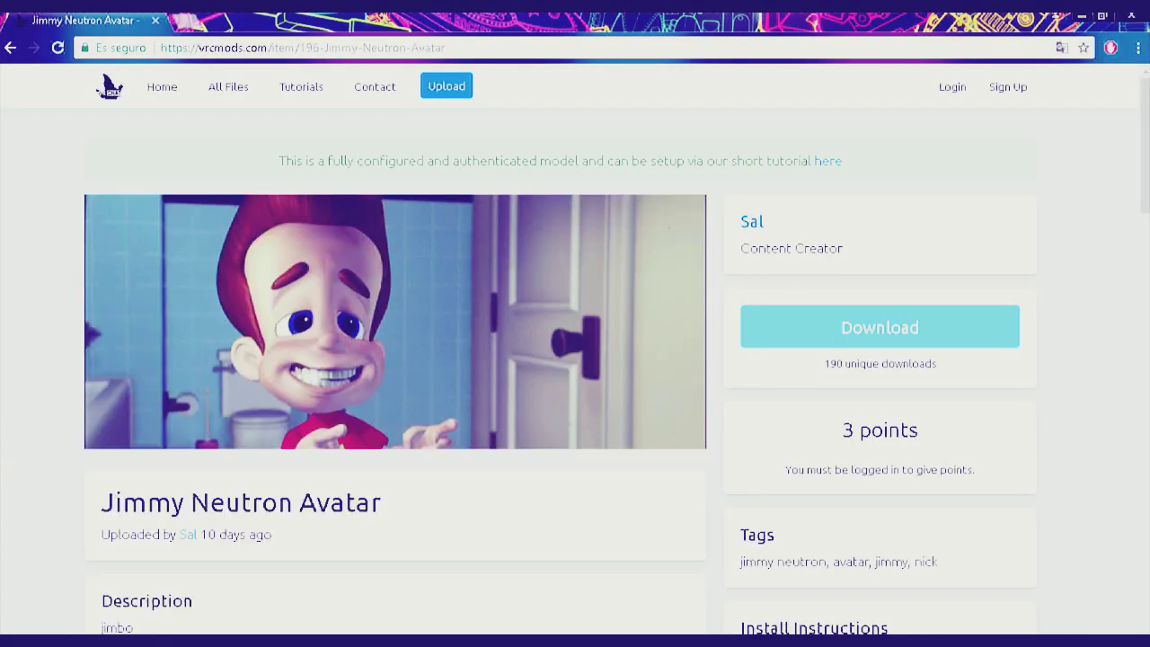
scroll(575, 359, down, 1)
scroll(575, 359, down, 3)
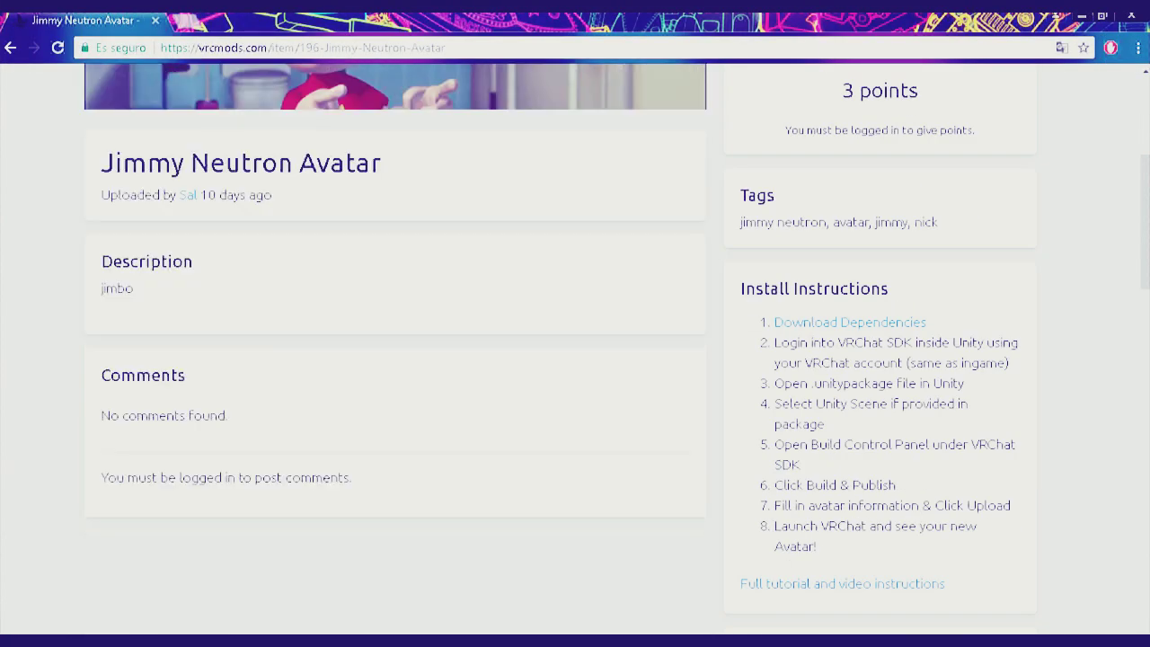
scroll(575, 359, up, 2)
scroll(575, 359, up, 2)
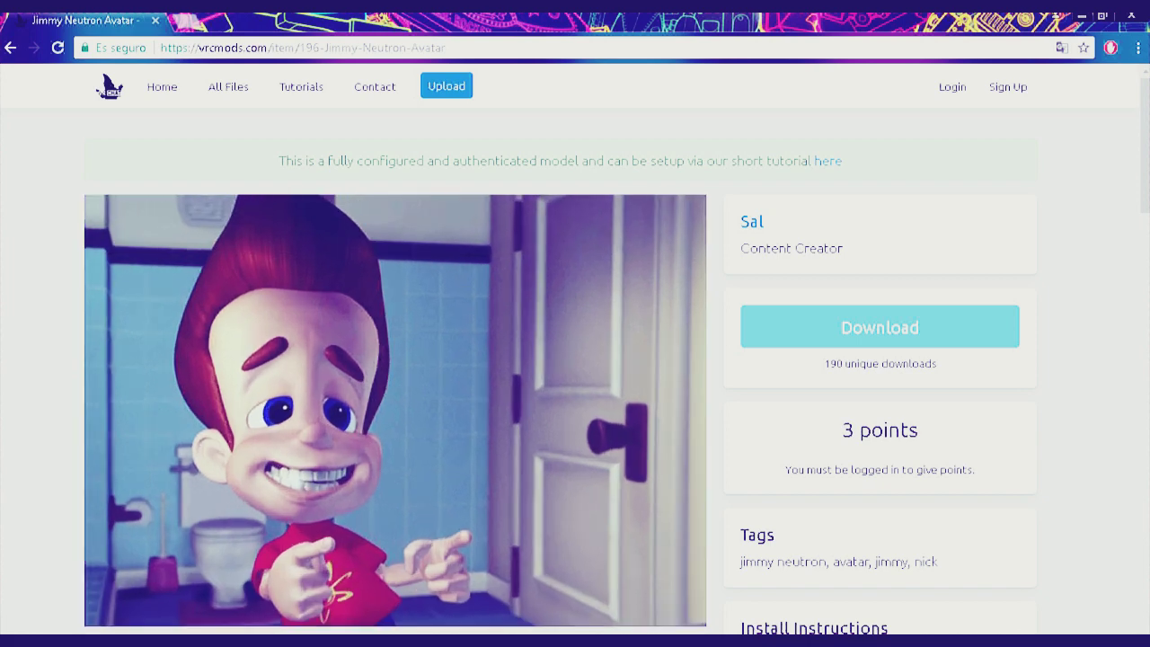
Step: Search All Files for 'riko', view the Riko avatar page, then minimise Chrome
click(228, 86)
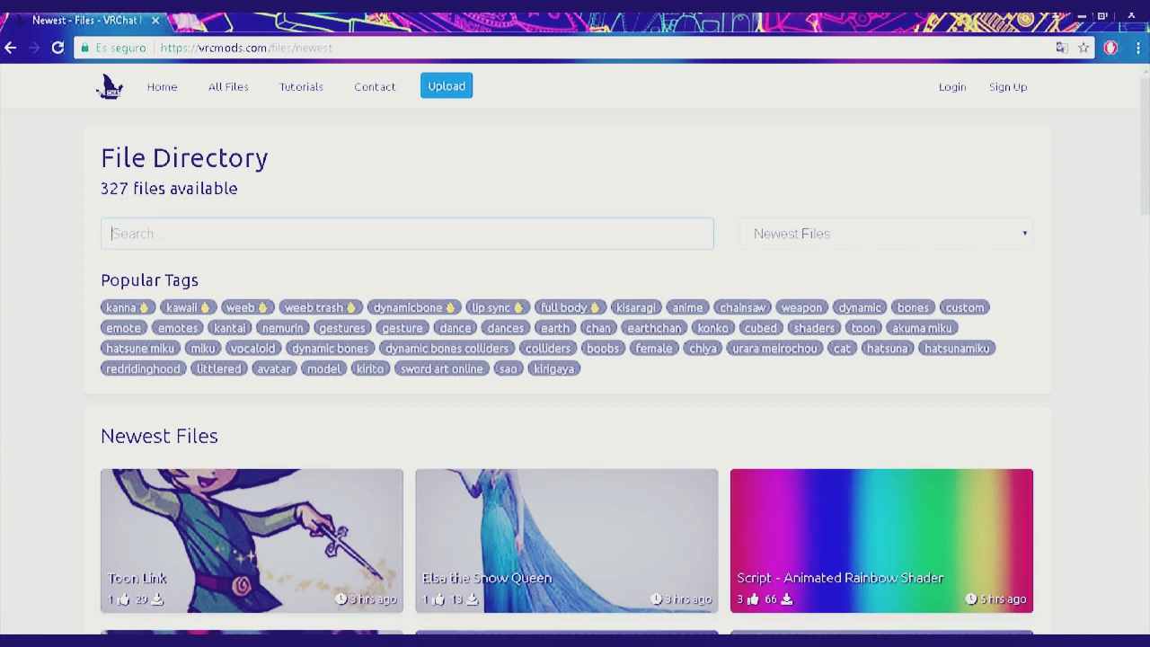
text(riko)
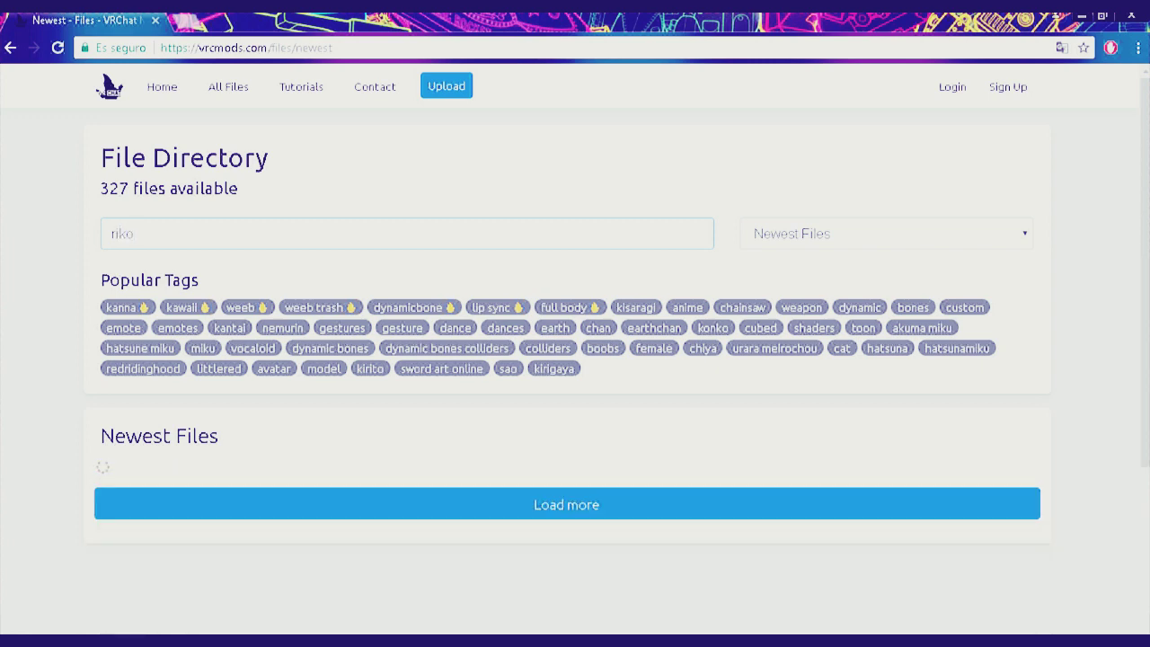
click(252, 539)
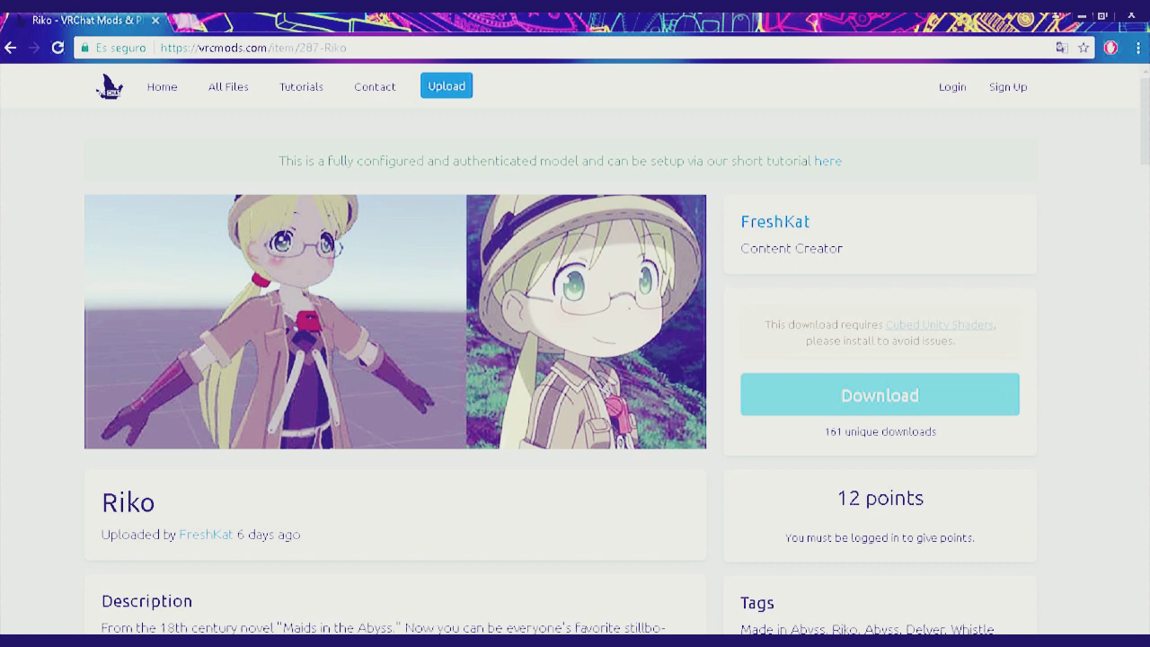
scroll(575, 359, down, 2)
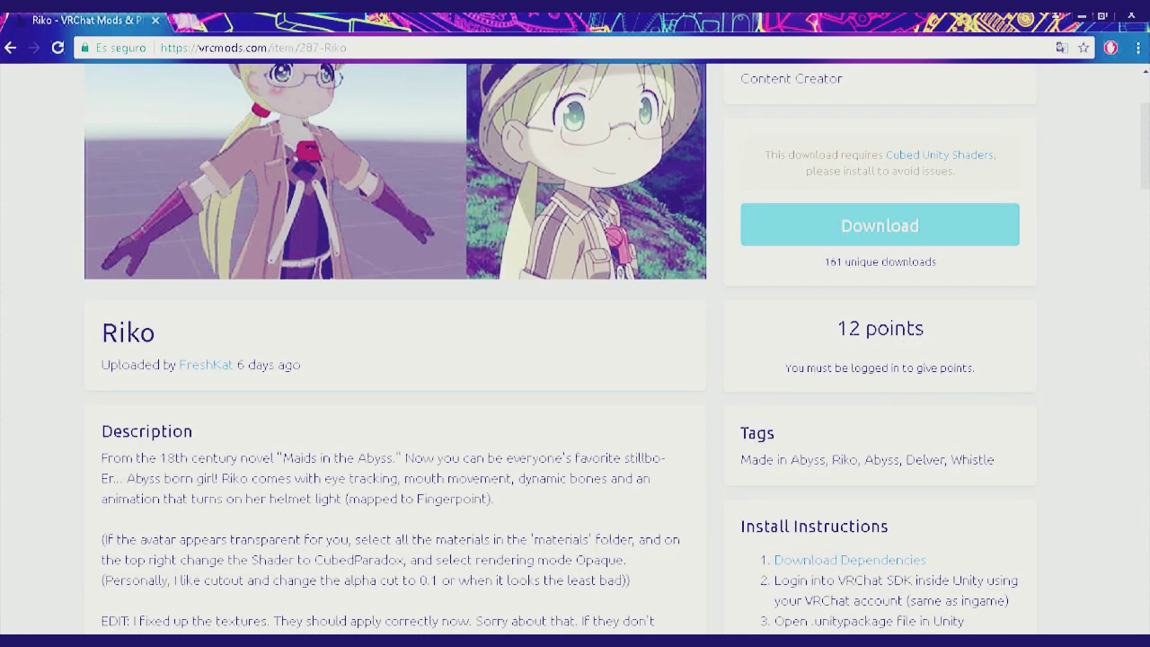
click(1080, 17)
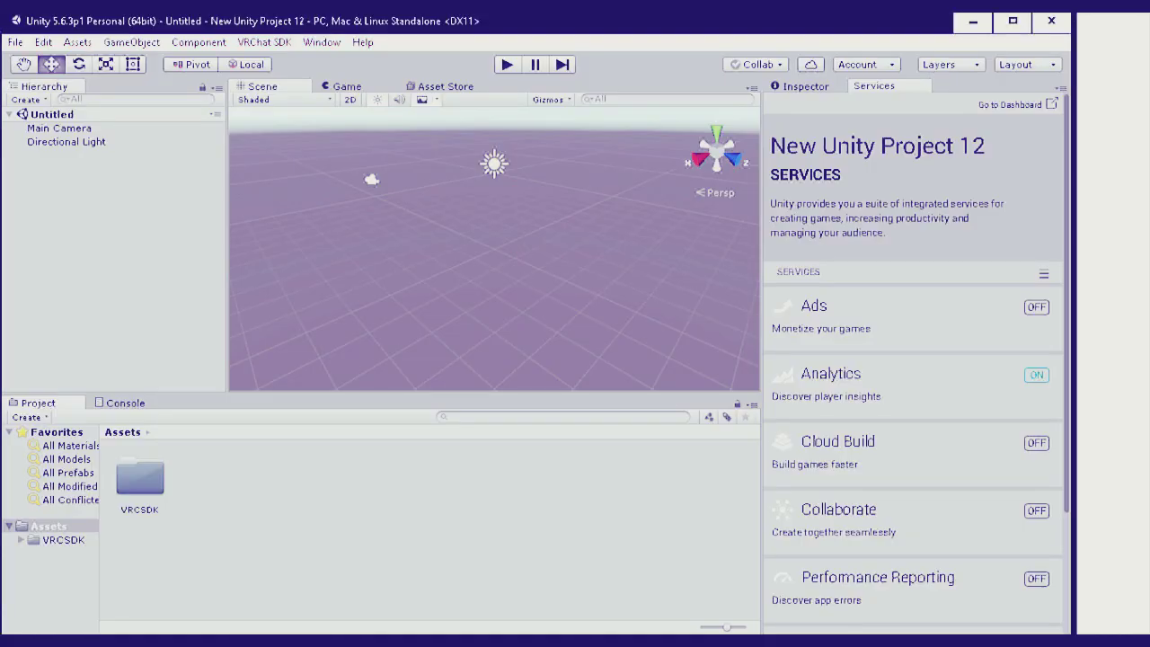
Step: Open and dismiss the Assets context menu with its Import Package options
right_click(204, 497)
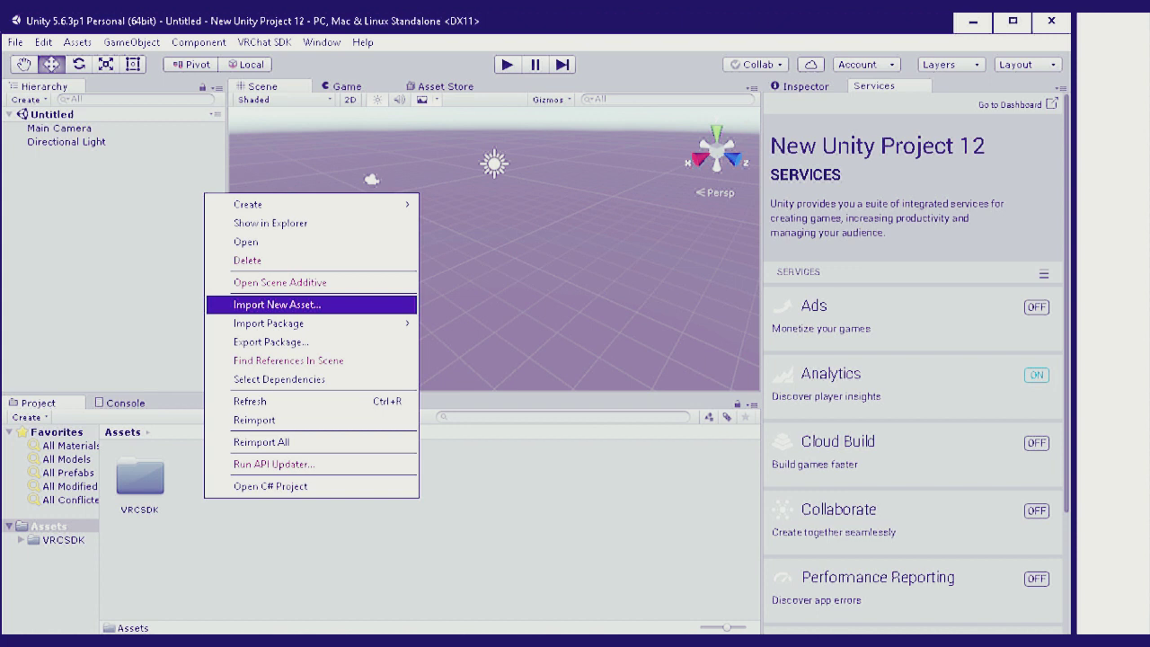
mouse_move(269, 322)
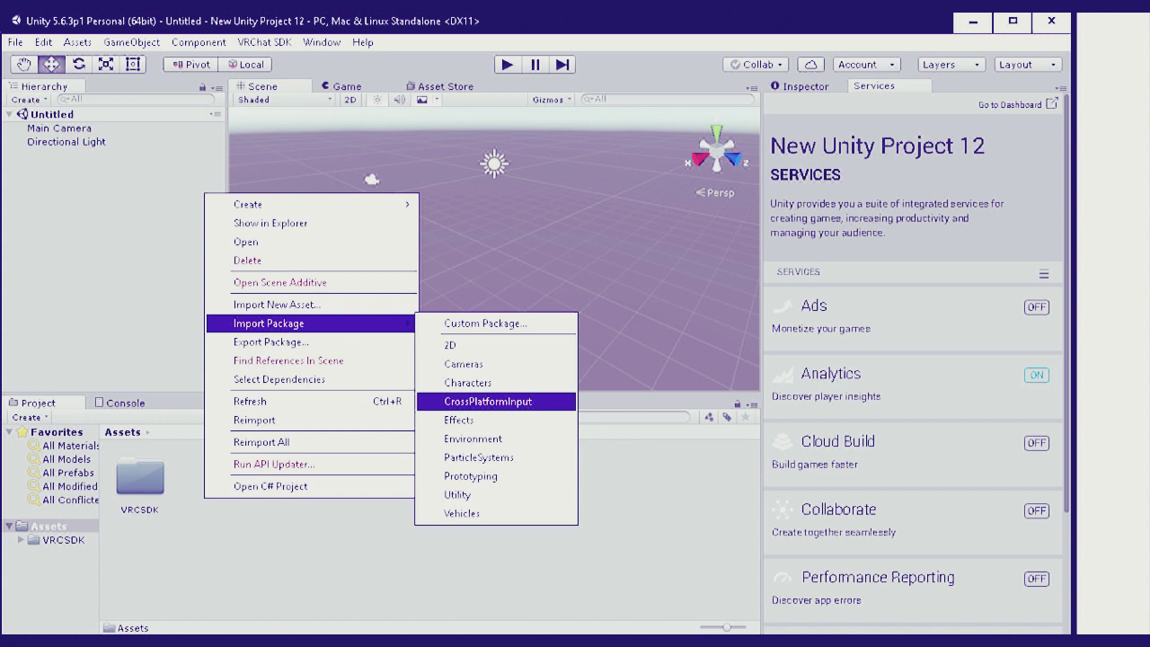
click(488, 401)
right_click(265, 510)
key(Escape)
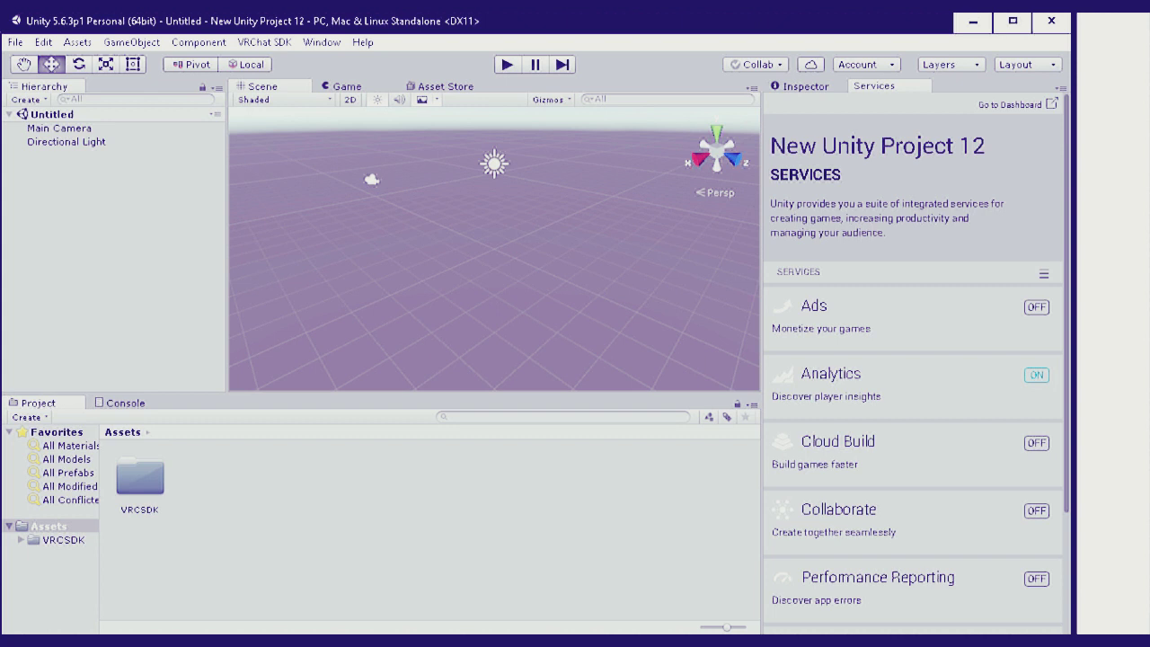
right_click(187, 476)
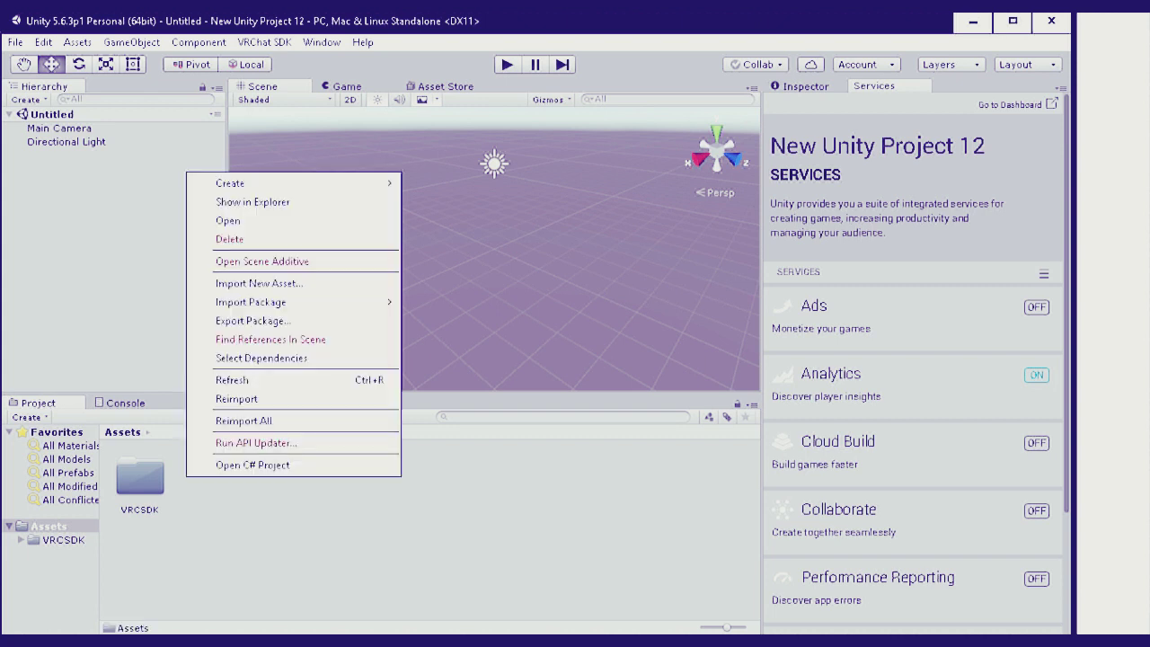
key(Escape)
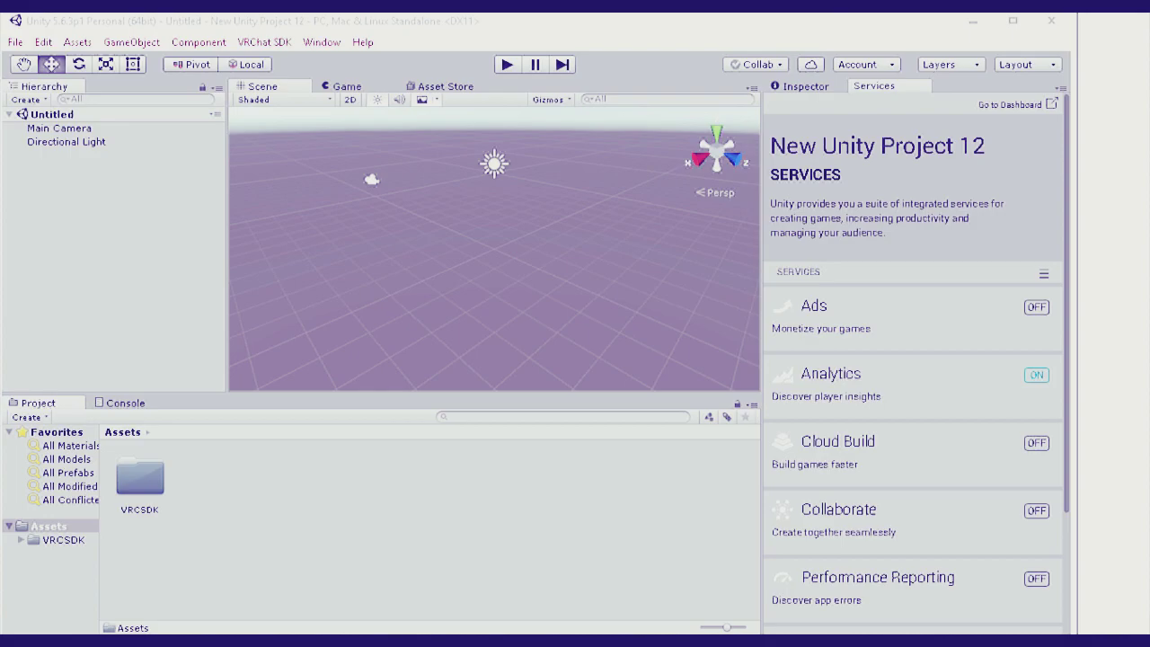
Step: Restore the Unity editor and choose Import Package > Custom Package for the Jimmy Neutron Avatar
click(972, 21)
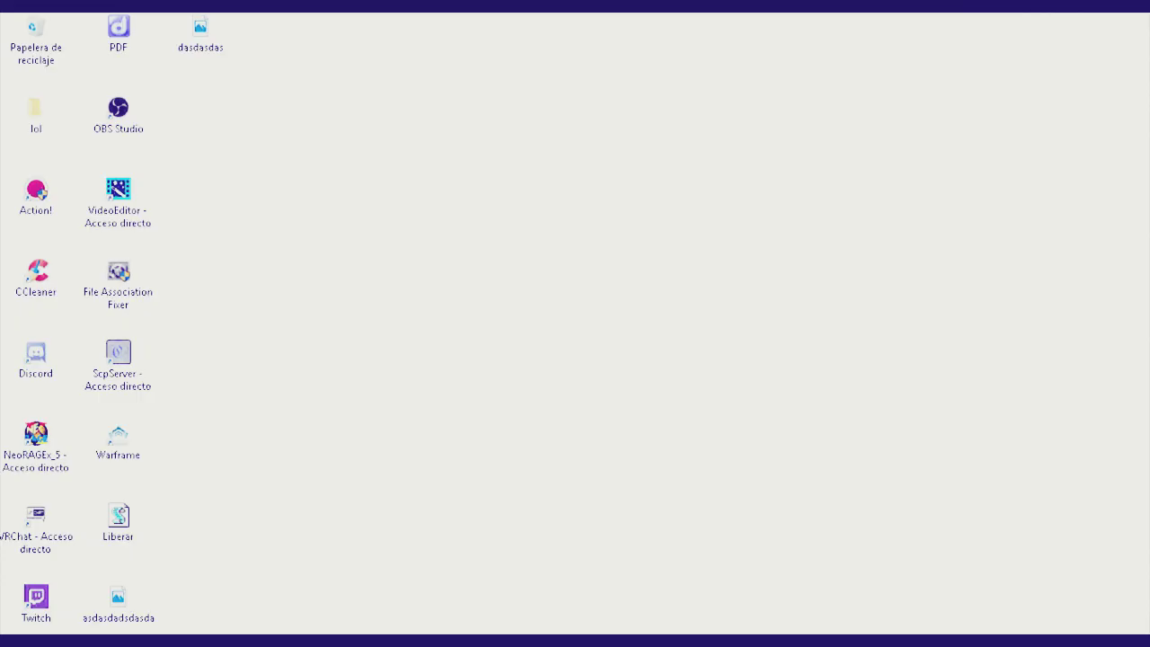
mouse_move(1132, 204)
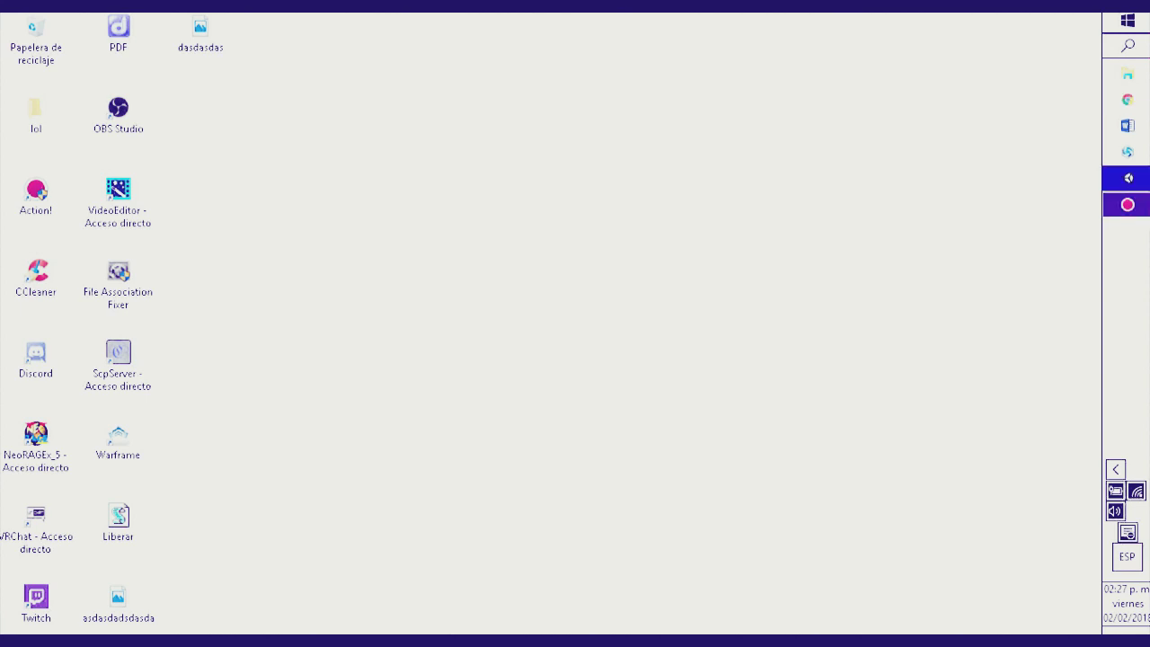
click(1127, 177)
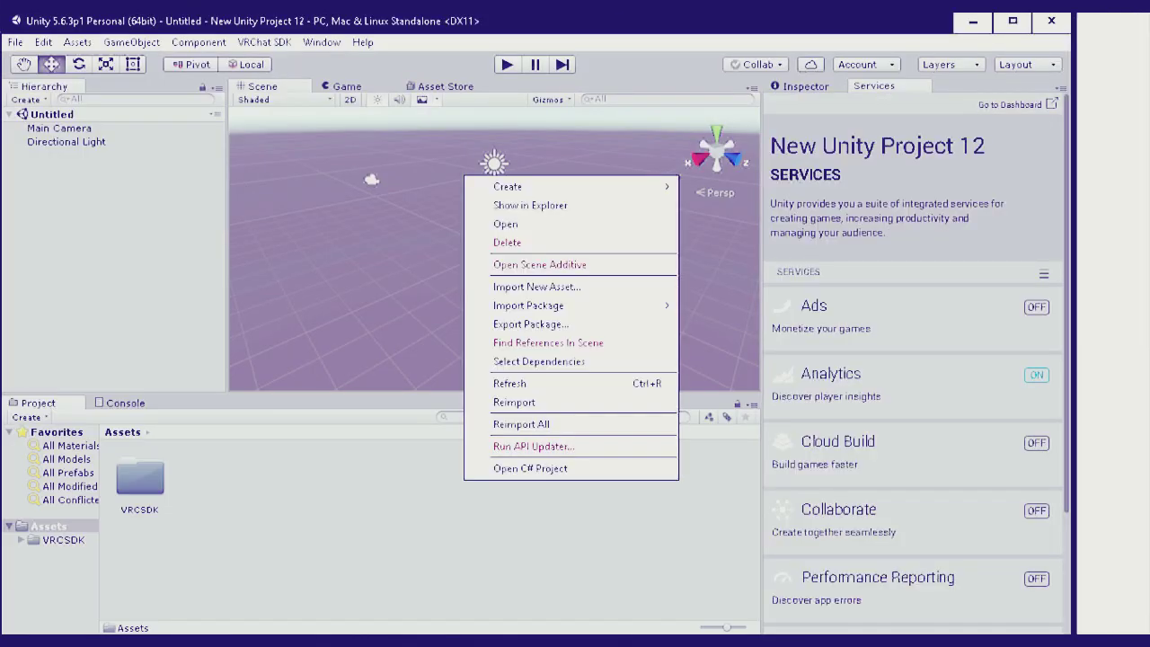
mouse_move(539, 305)
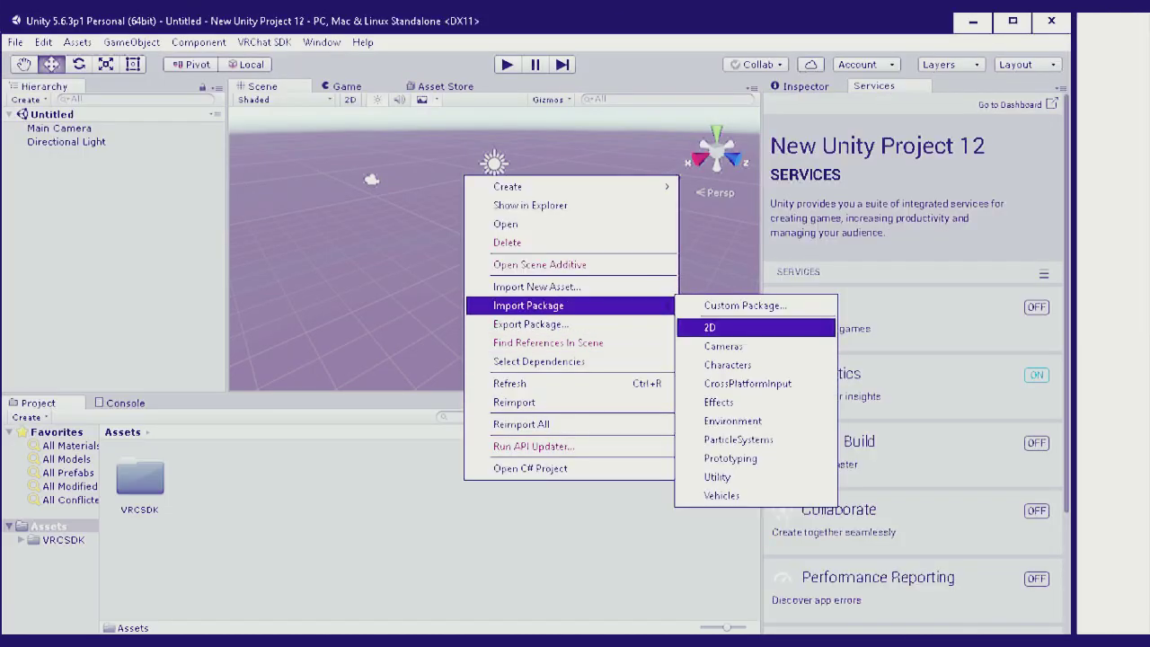
click(744, 305)
scroll(400, 306, up, 3)
click(400, 305)
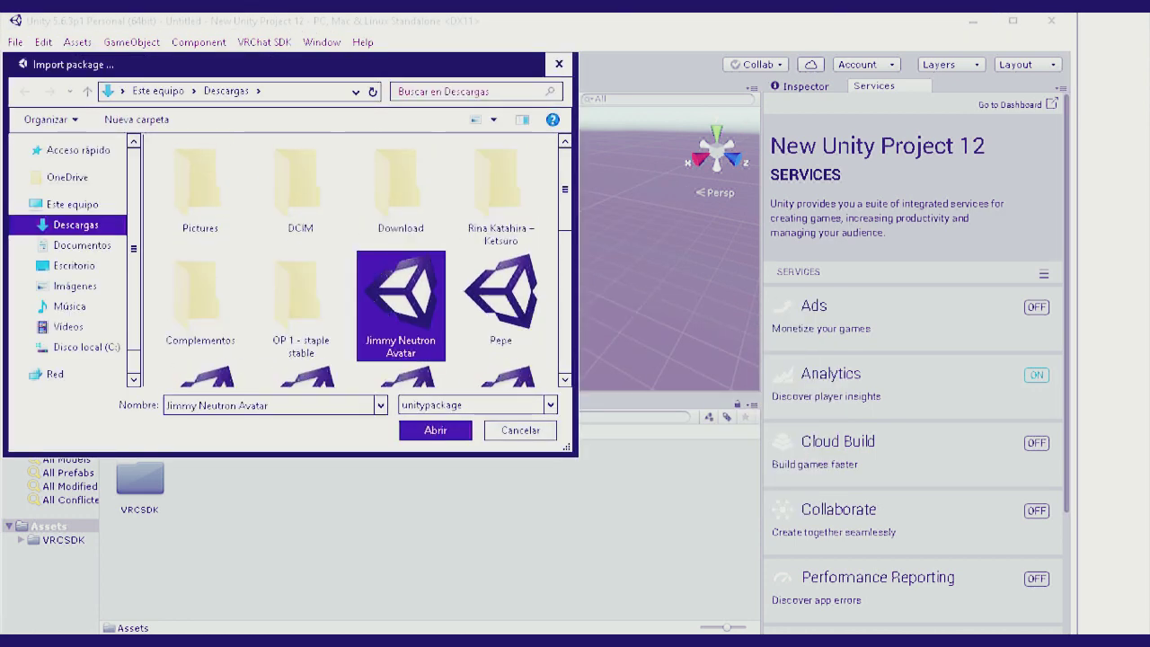
key(Return)
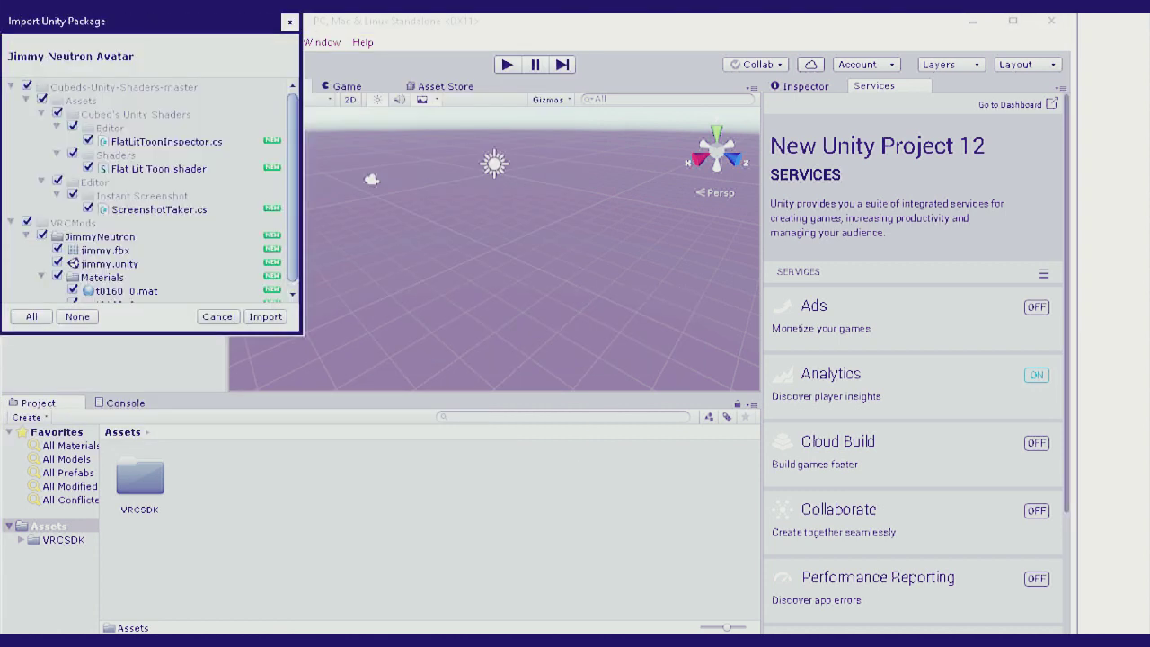
scroll(152, 190, down, 1)
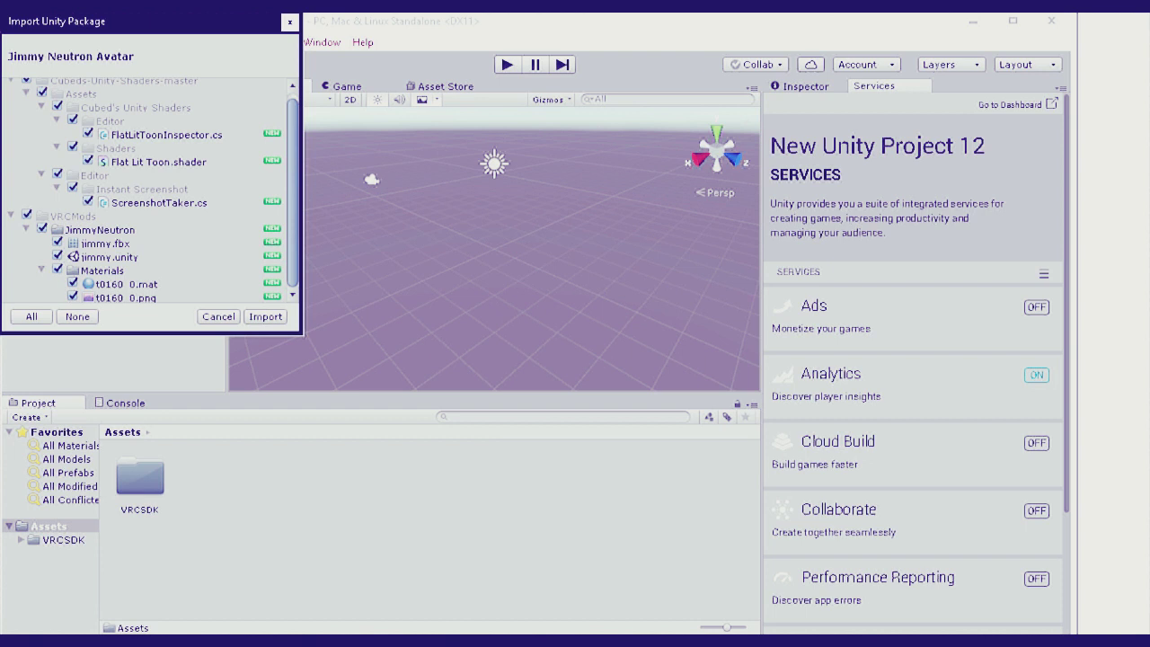
click(219, 316)
Step: Import the cubedunityshaders custom package with all its items, including Cubed's Unity Shaders, checked
right_click(222, 556)
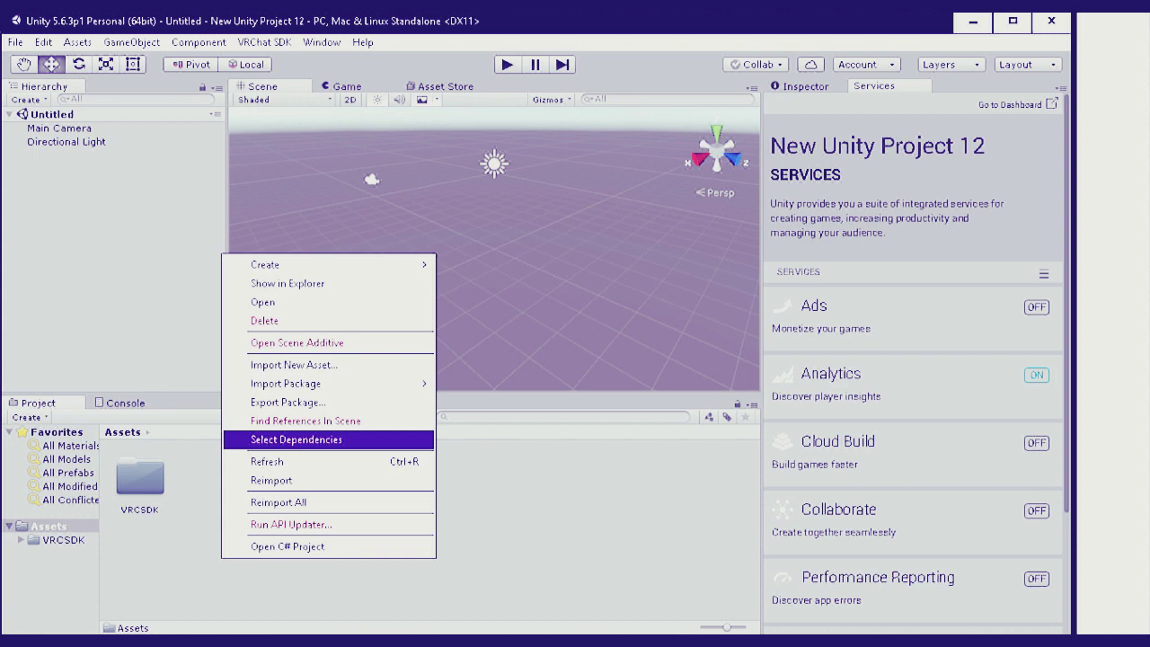
mouse_move(377, 384)
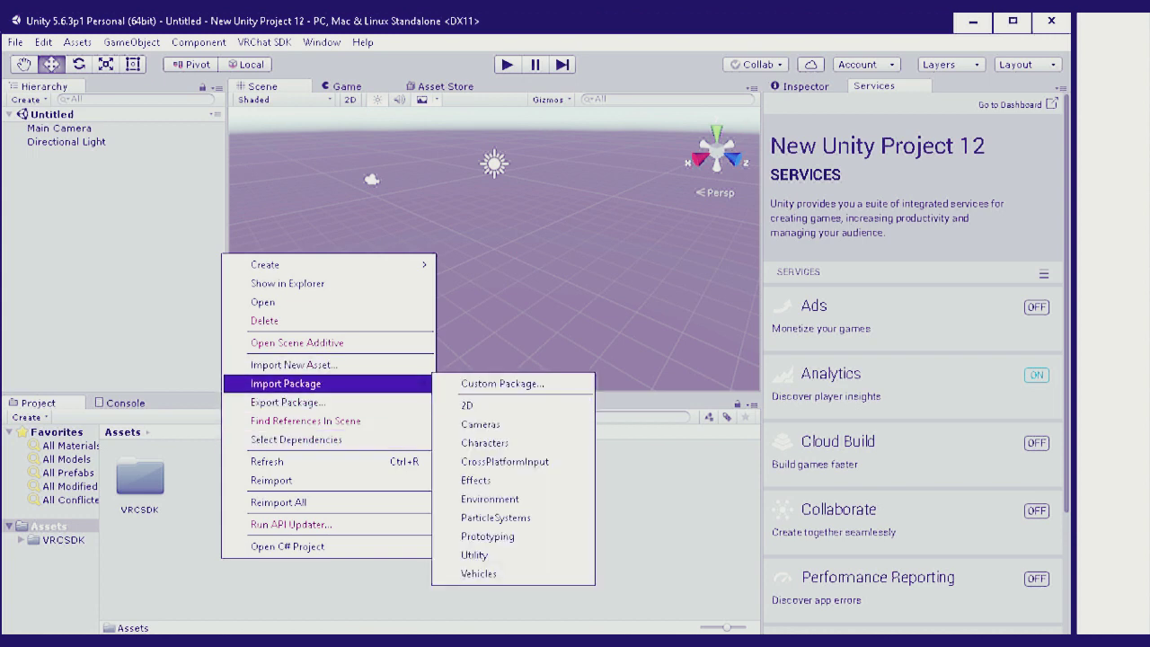
click(485, 383)
scroll(401, 297, down, 3)
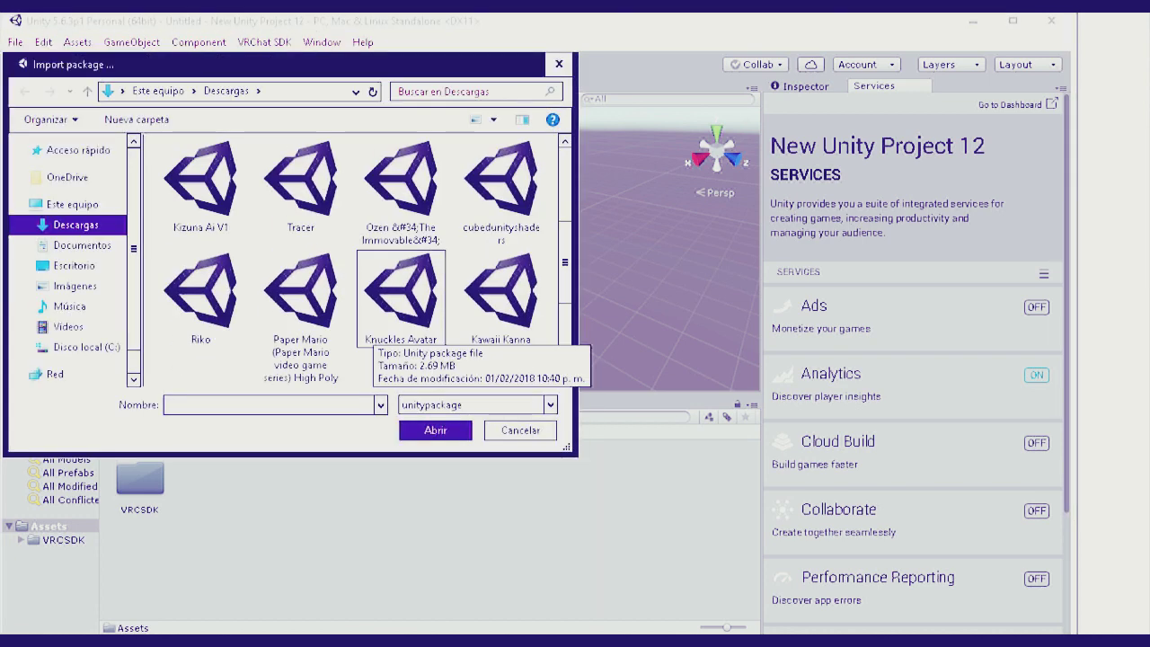
click(501, 184)
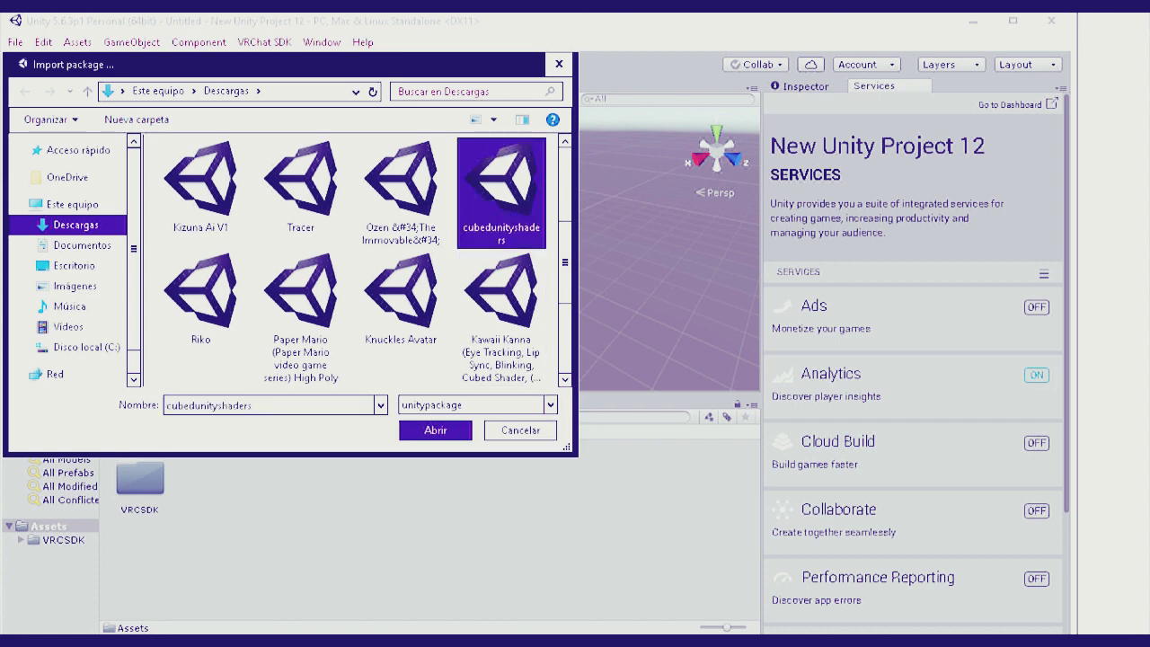
key(Return)
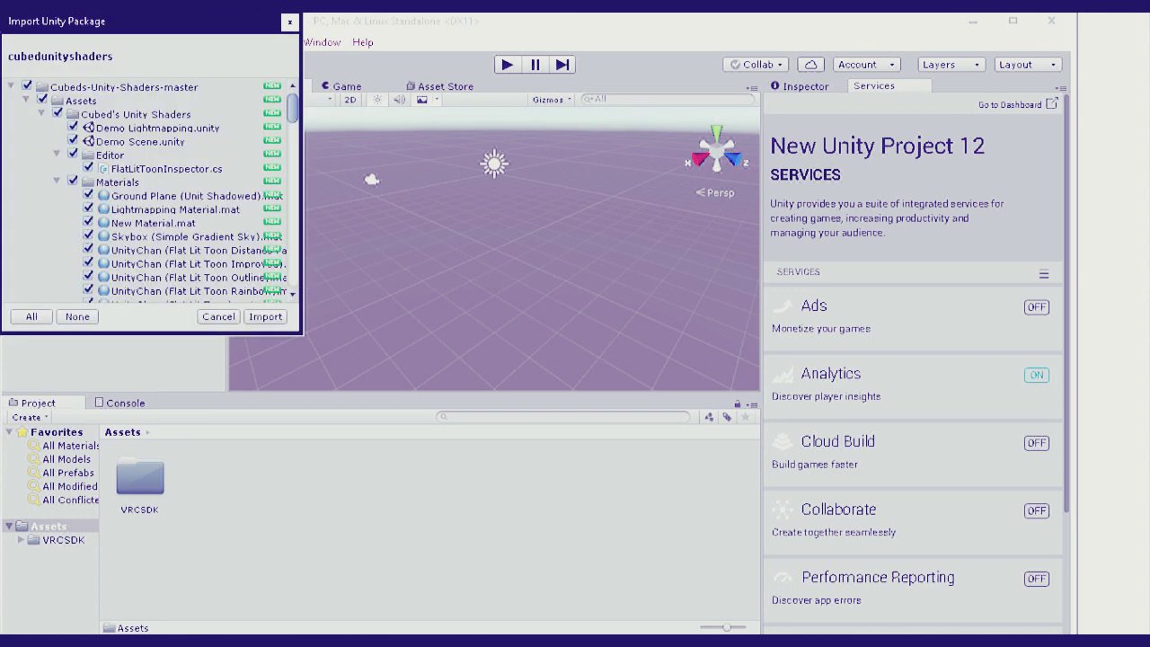
scroll(148, 189, down, 5)
scroll(148, 189, down, 10)
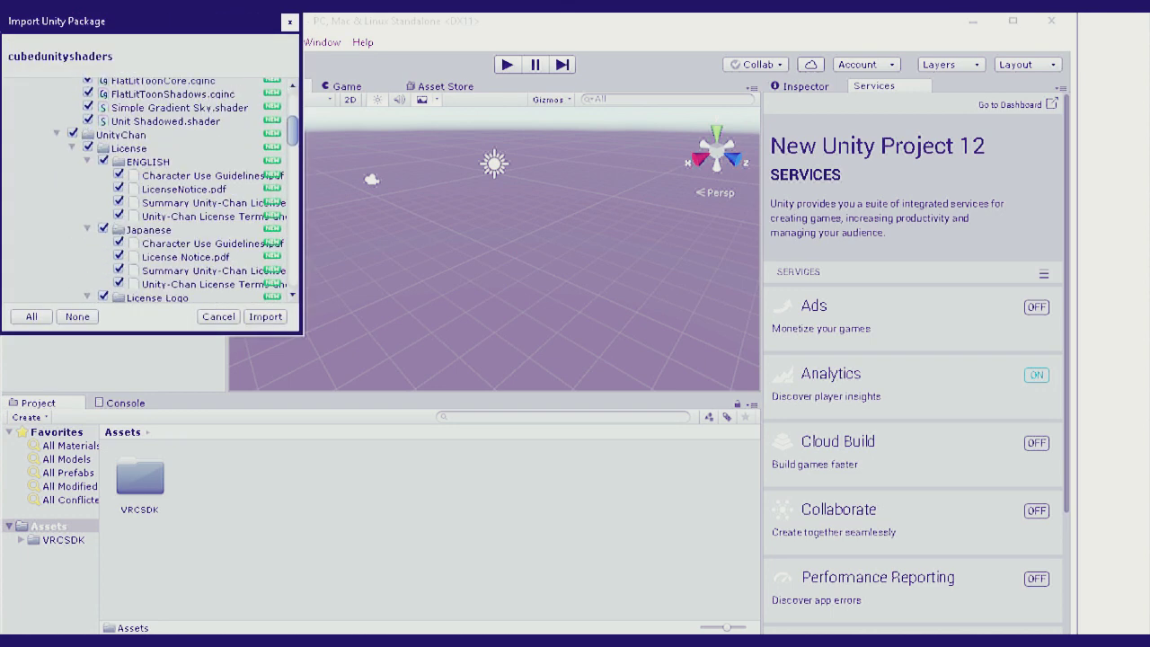
key(Return)
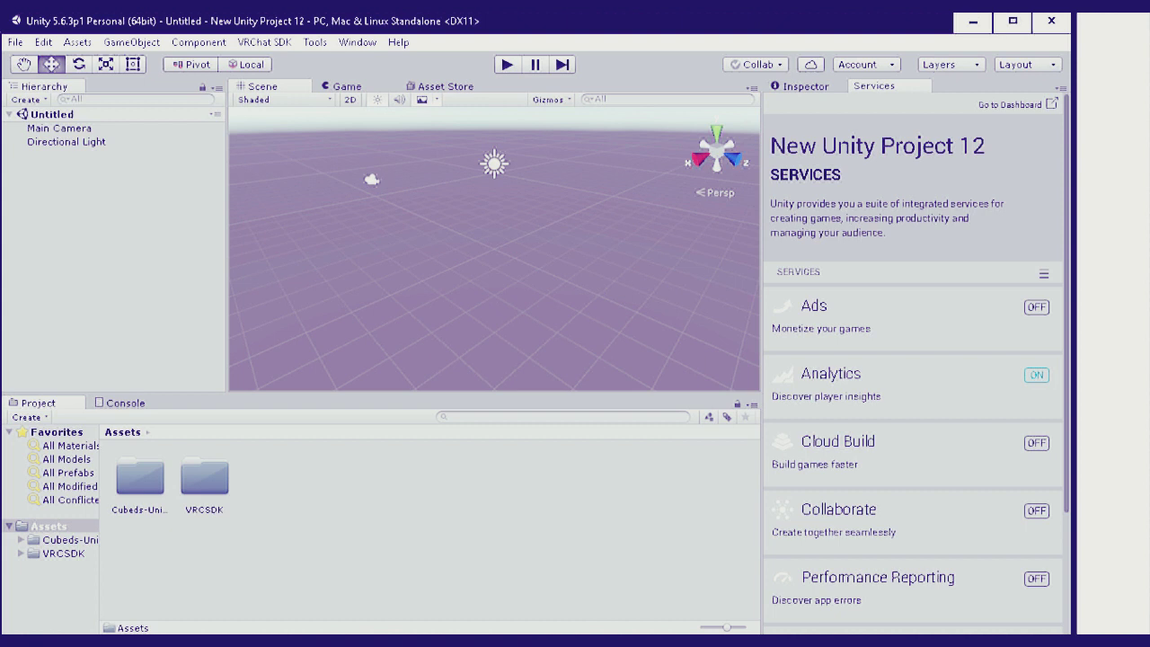
Step: Import the Jimmy Neutron Avatar custom package, leaving Cubeds-Unity-Shaders-master unchecked
right_click(320, 487)
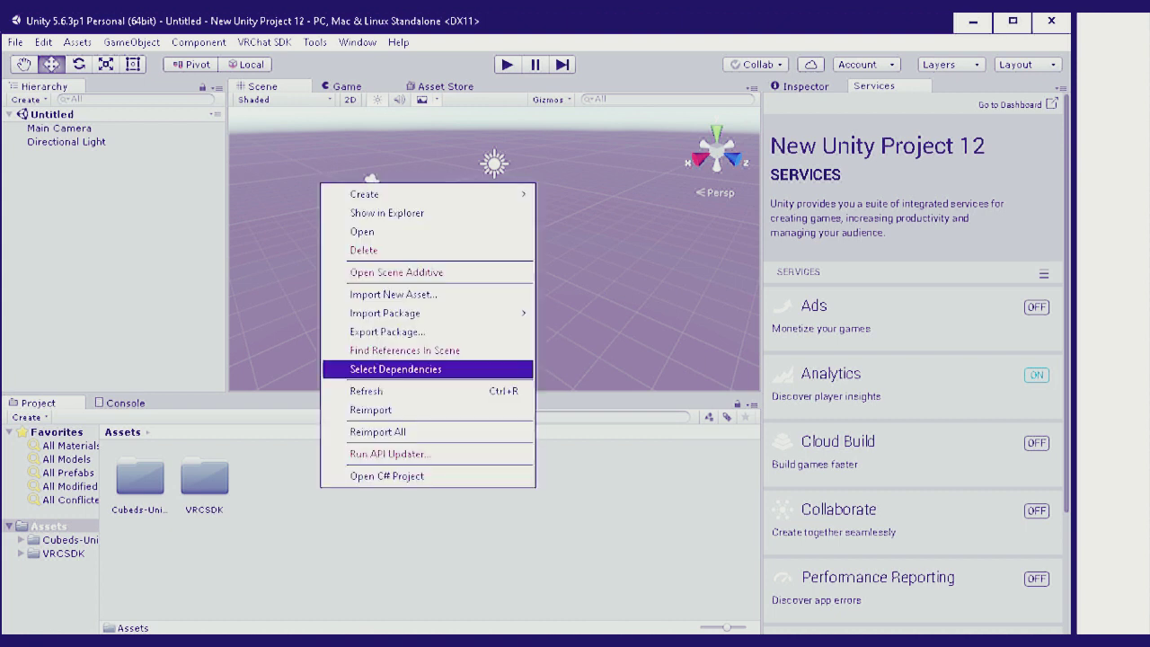
mouse_move(386, 312)
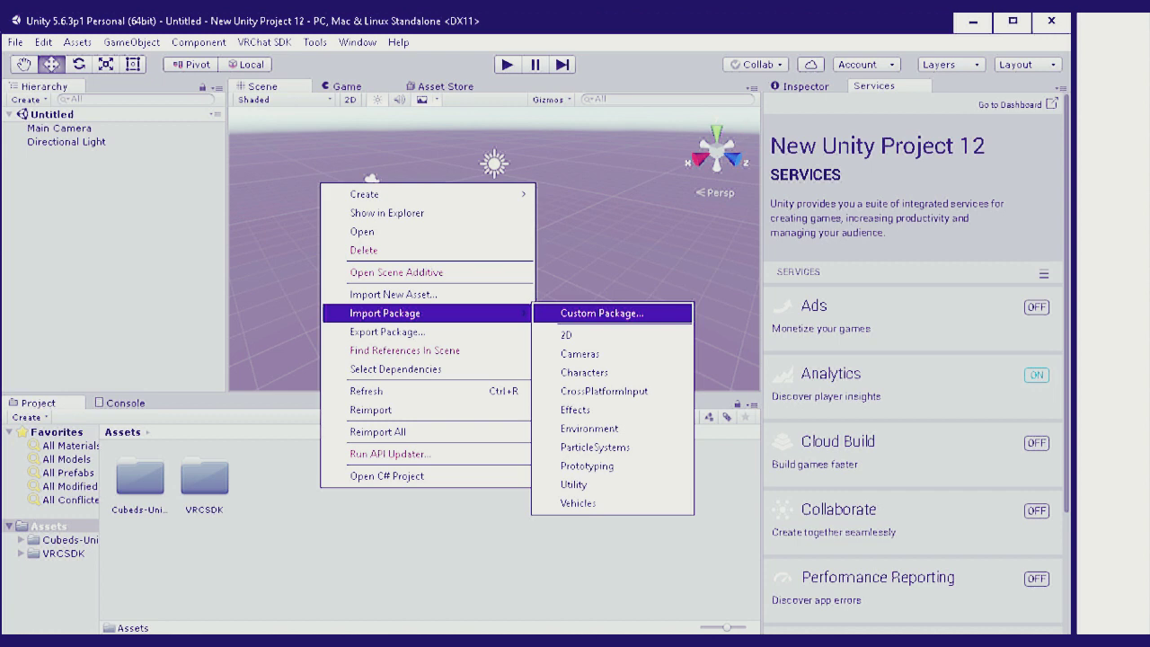
click(602, 313)
click(400, 305)
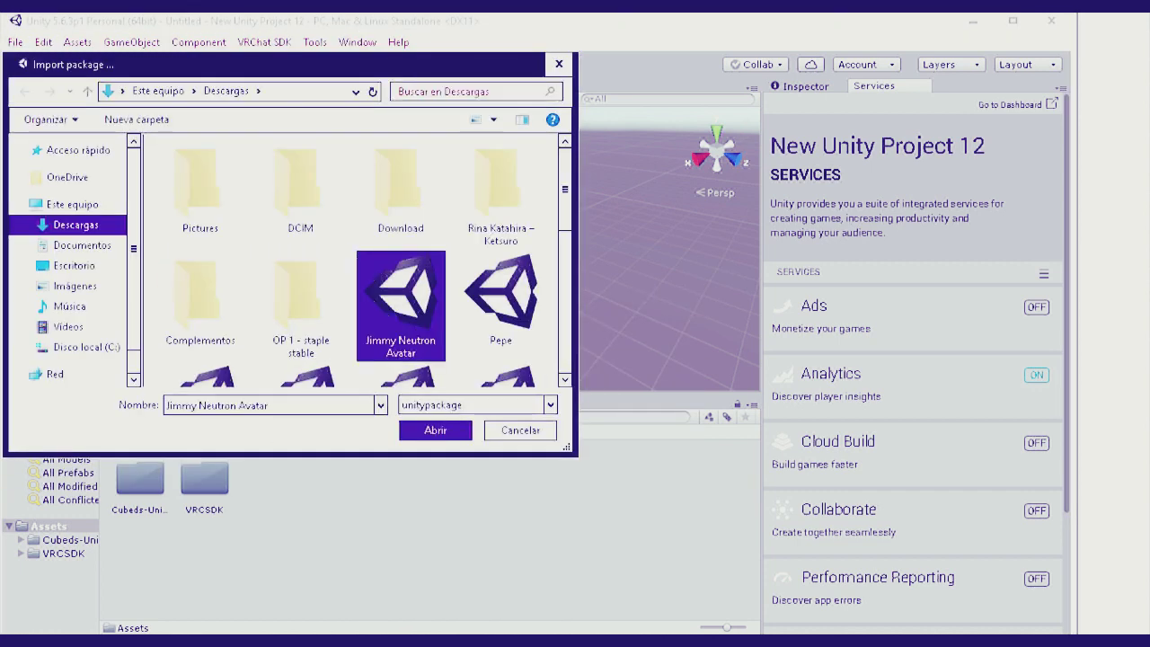
key(Return)
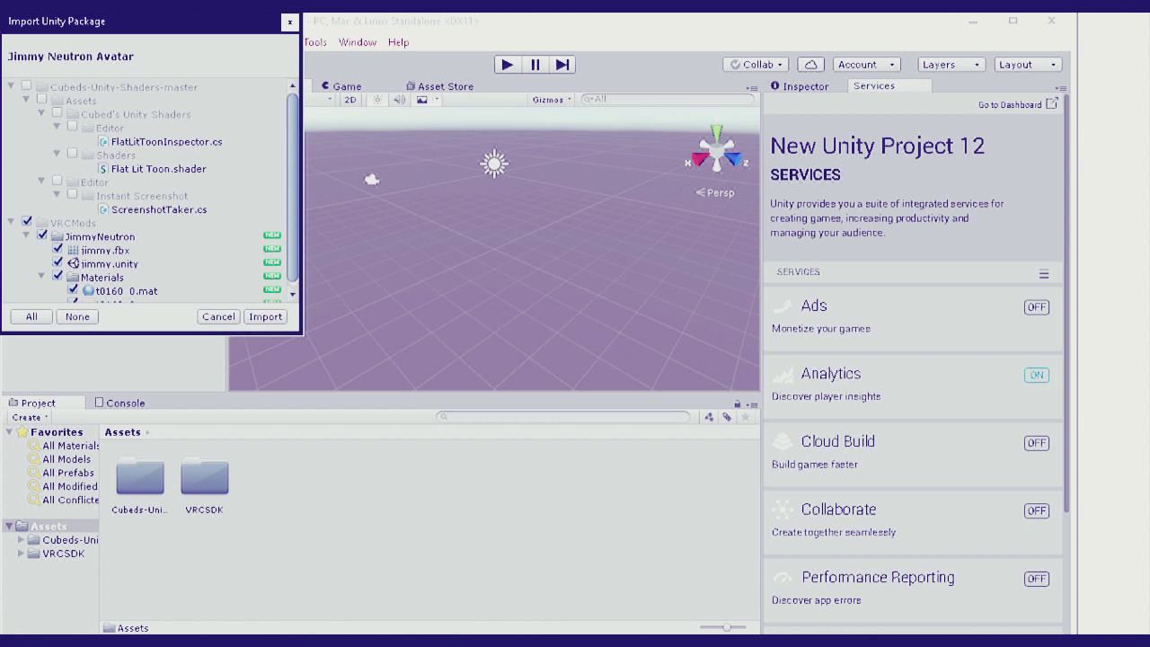
scroll(152, 190, down, 1)
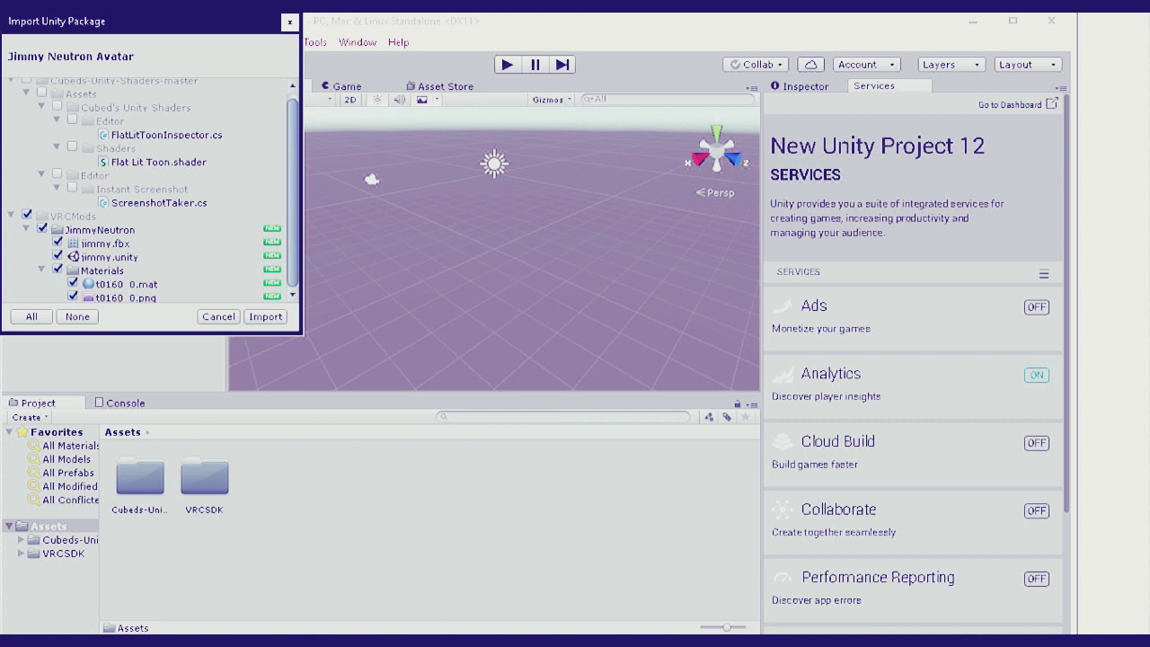
scroll(153, 190, up, 1)
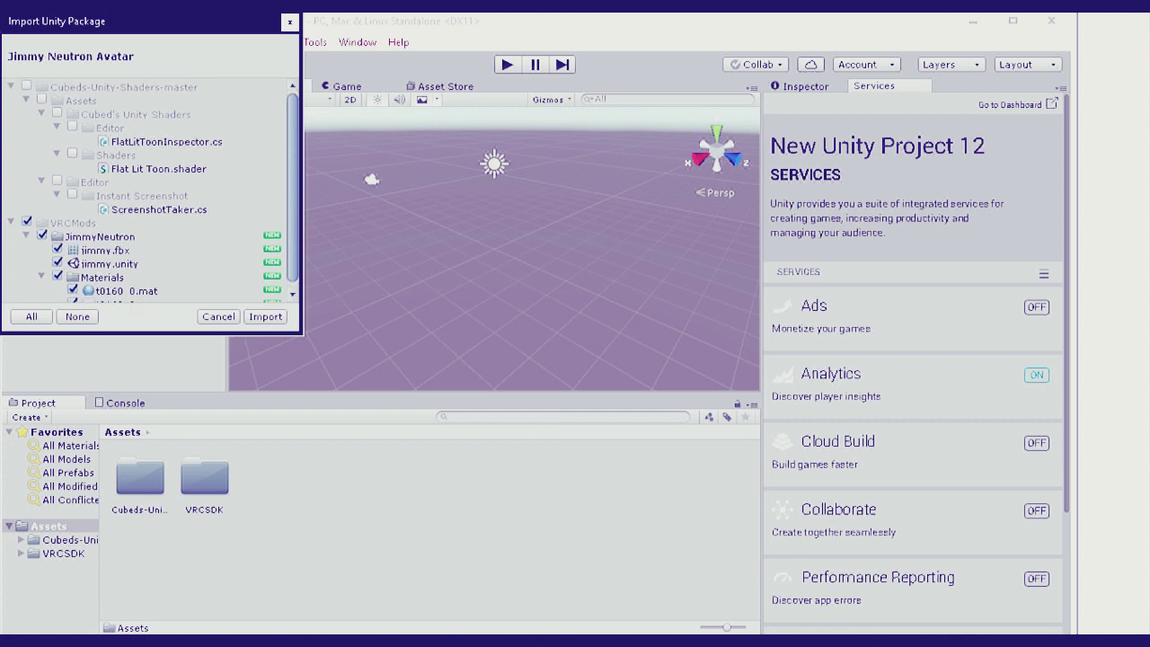
click(27, 85)
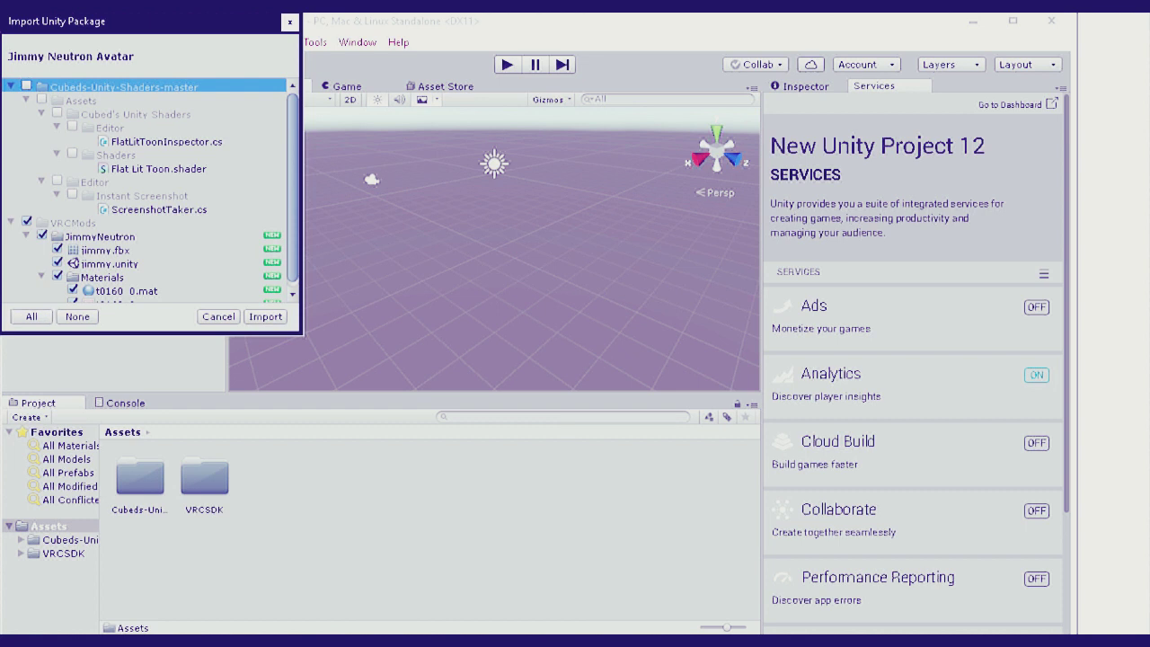
scroll(151, 190, down, 1)
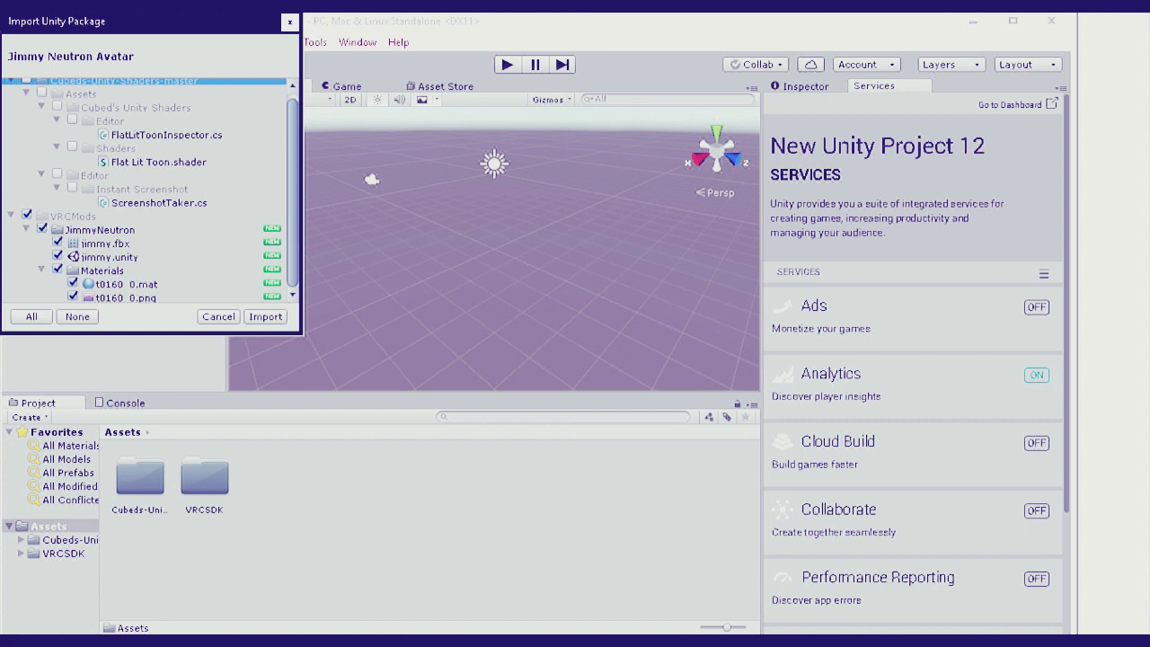
key(Return)
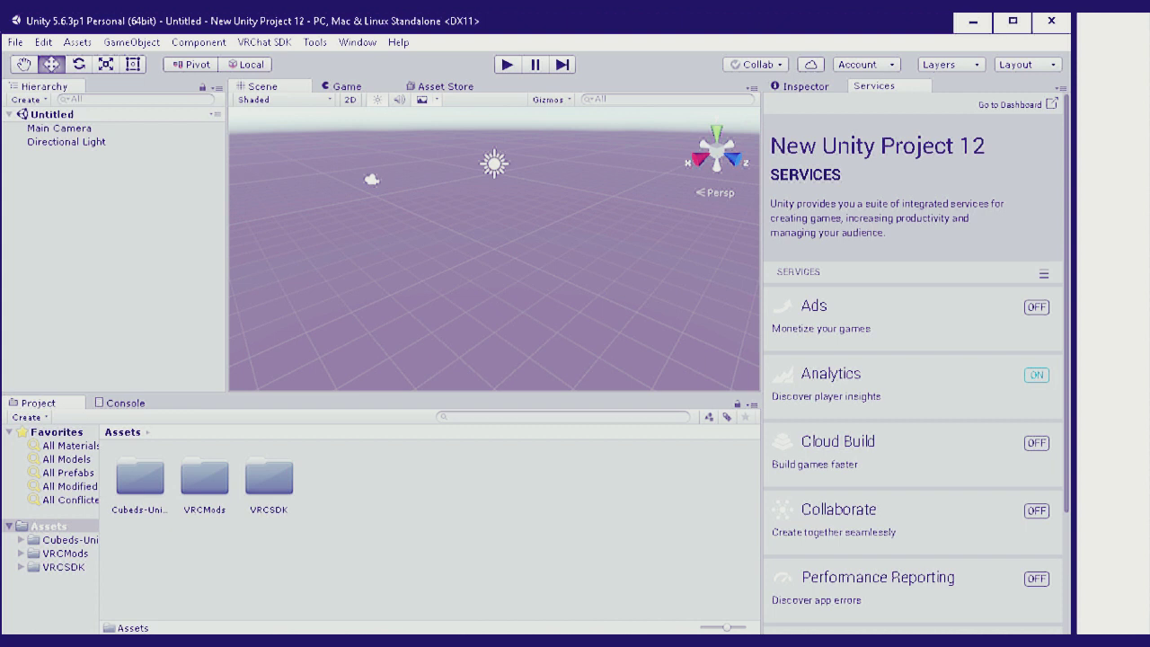
Step: Open the jimmy scene from the VRCMods/JimmyNeutron folder
double_click(205, 478)
double_click(139, 478)
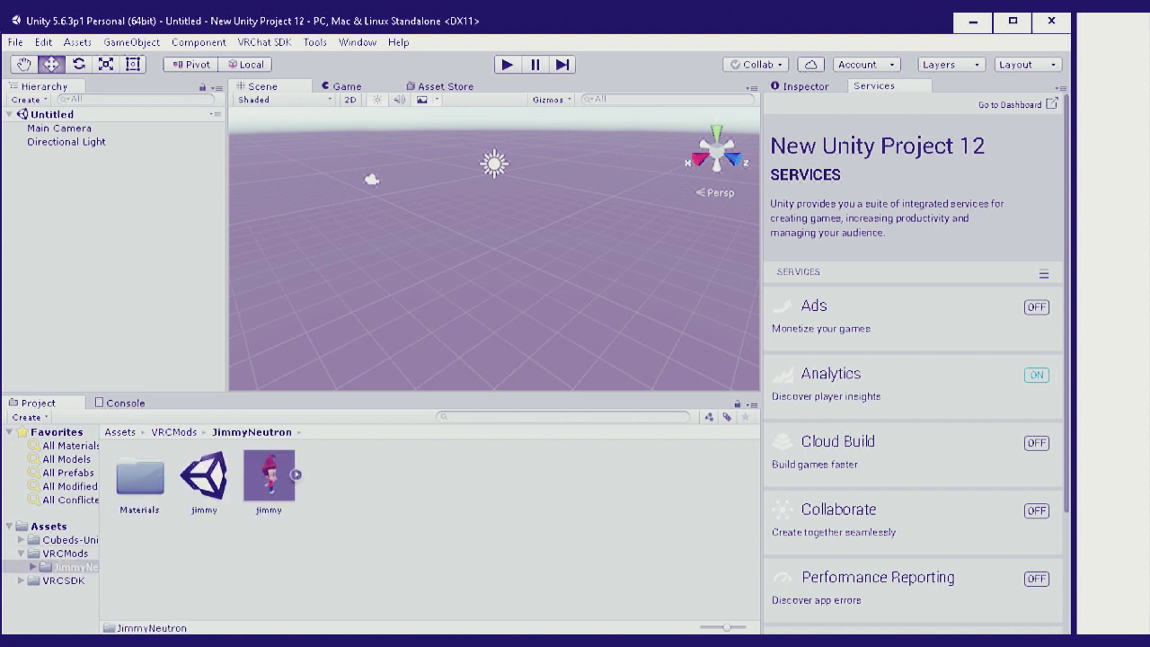
click(204, 478)
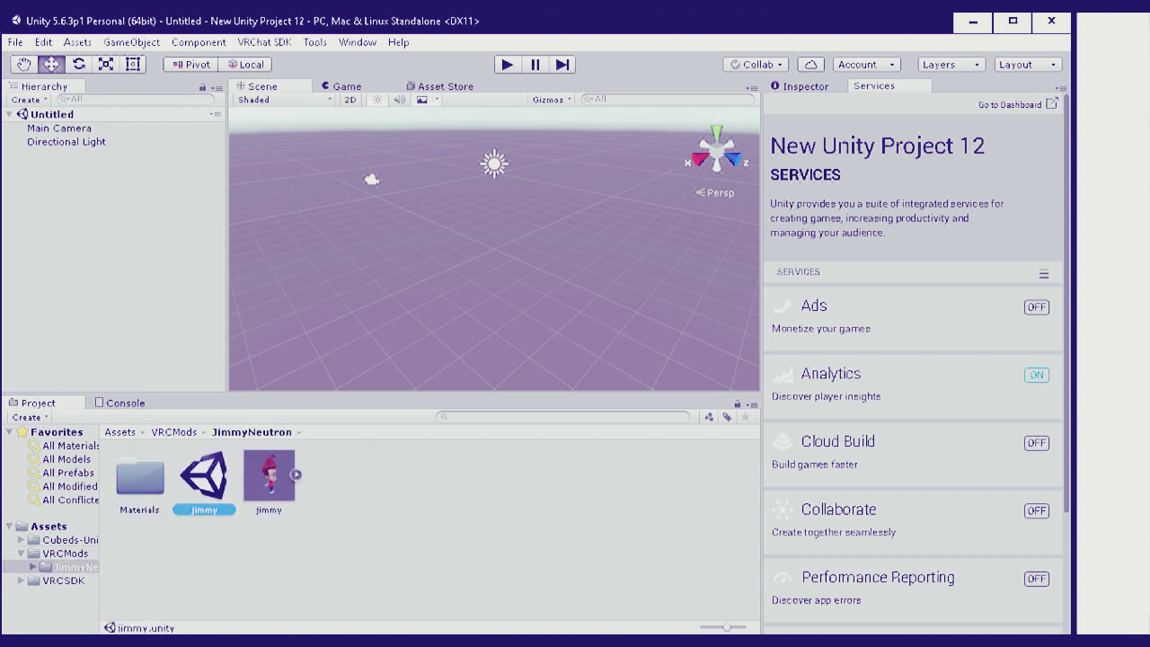
double_click(204, 478)
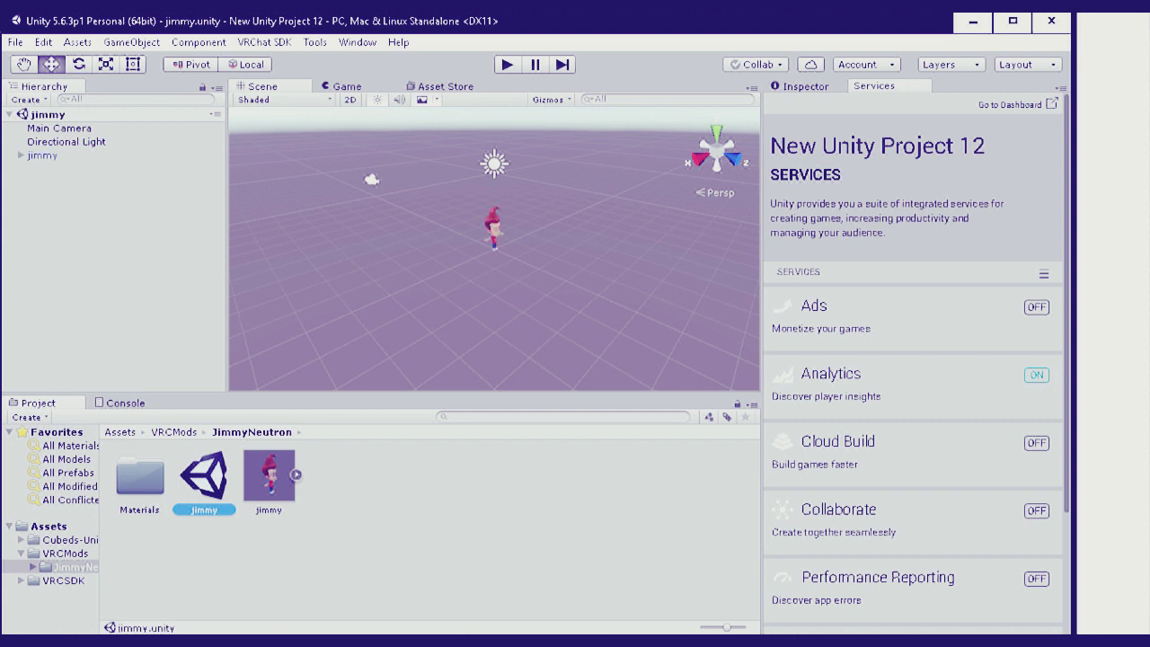
Step: Zoom and orbit the Scene view to inspect Jimmy's face, front and side
scroll(494, 233, up, 1)
scroll(494, 233, up, 1)
scroll(494, 234, up, 2)
scroll(494, 234, up, 3)
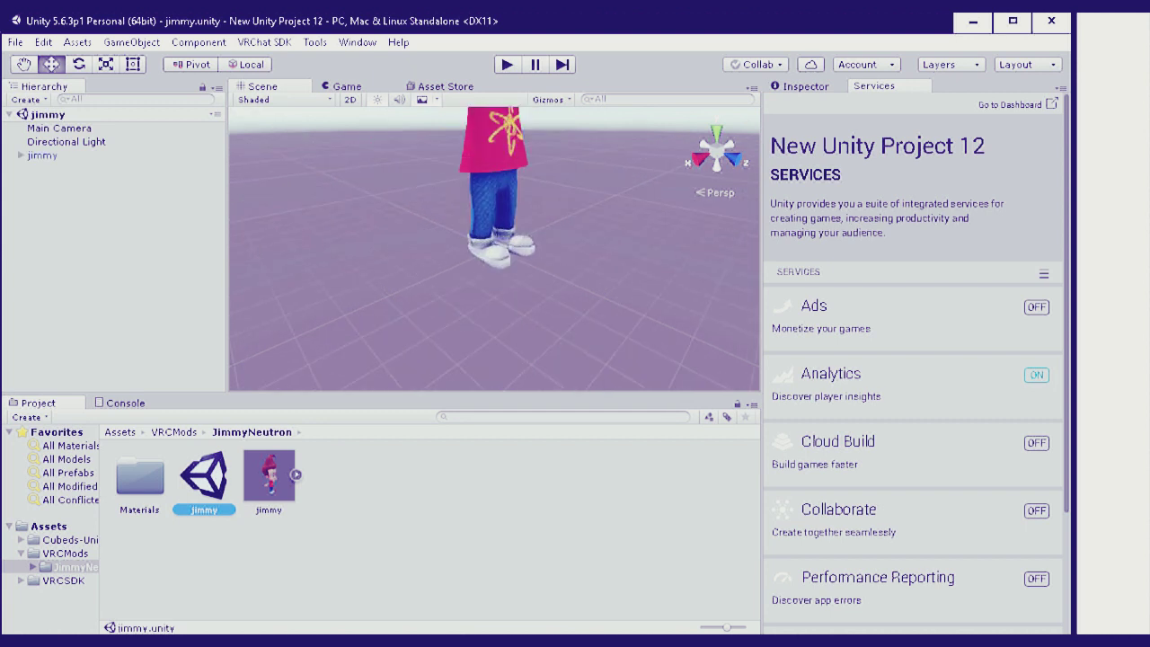
key(q)
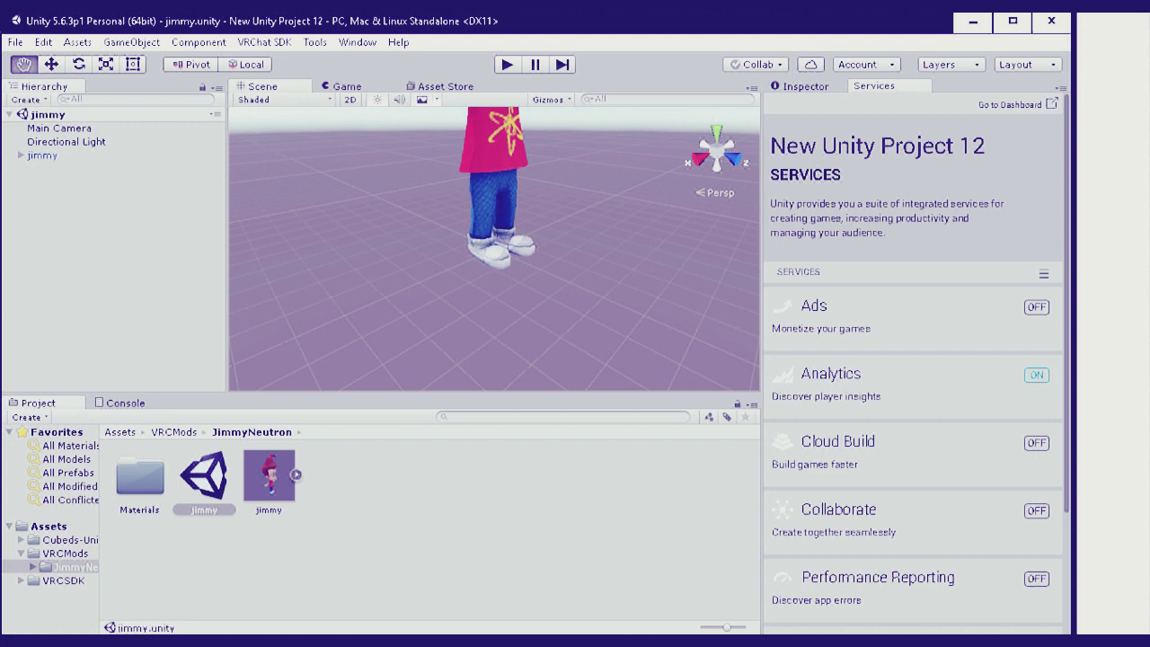
alt+drag(494, 252, 404, 269)
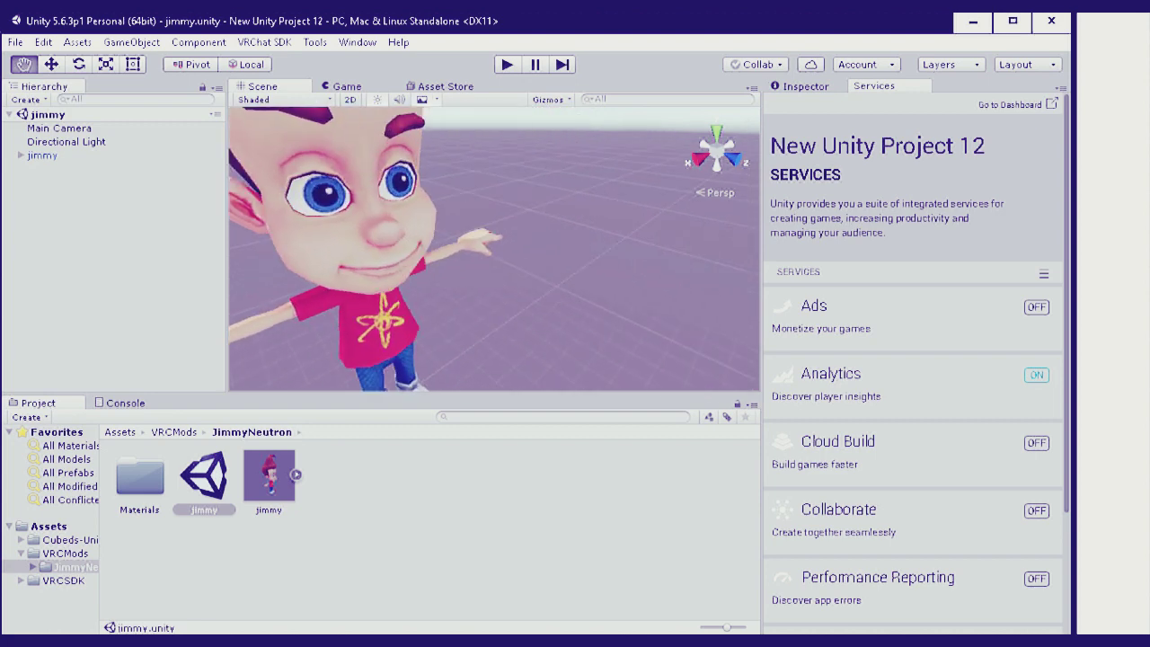
click(734, 160)
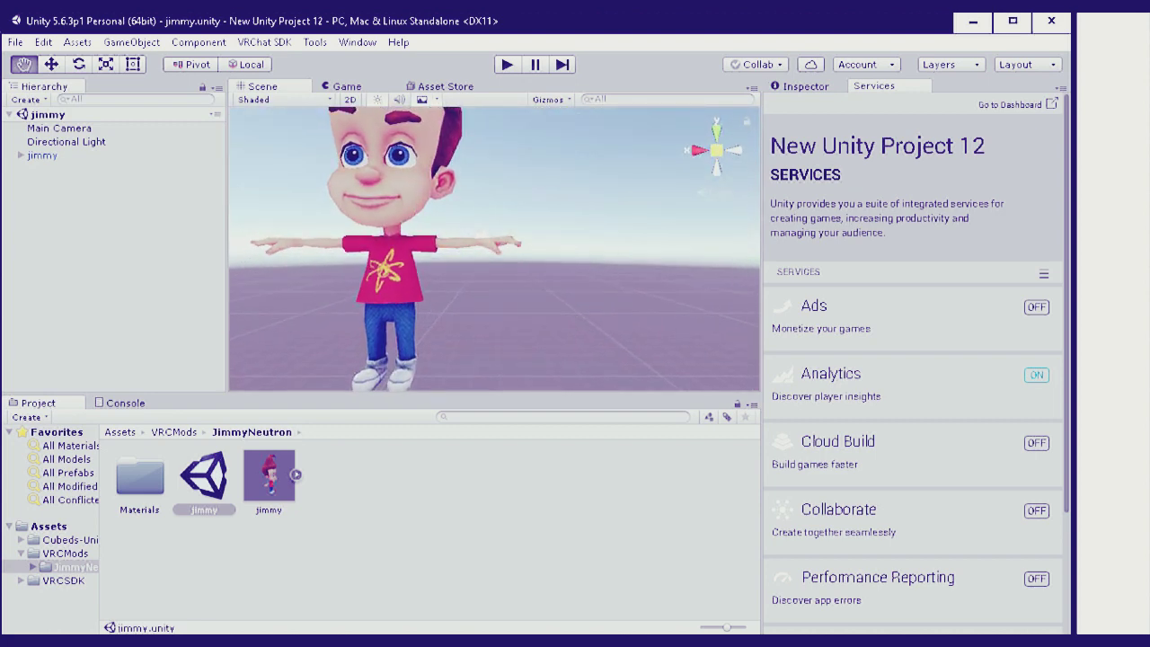
click(735, 149)
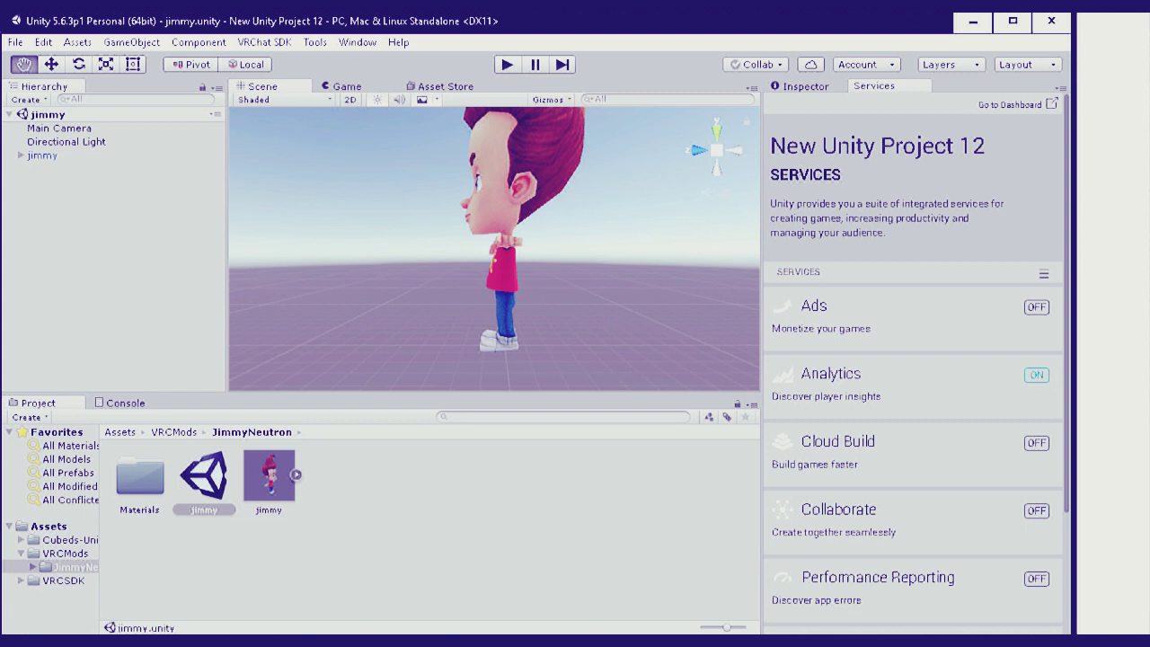
scroll(494, 249, up, 3)
Step: Add a VRC_Avatar Descriptor to the jimmy object, with view position 0, 1.6, 0.2
key(w)
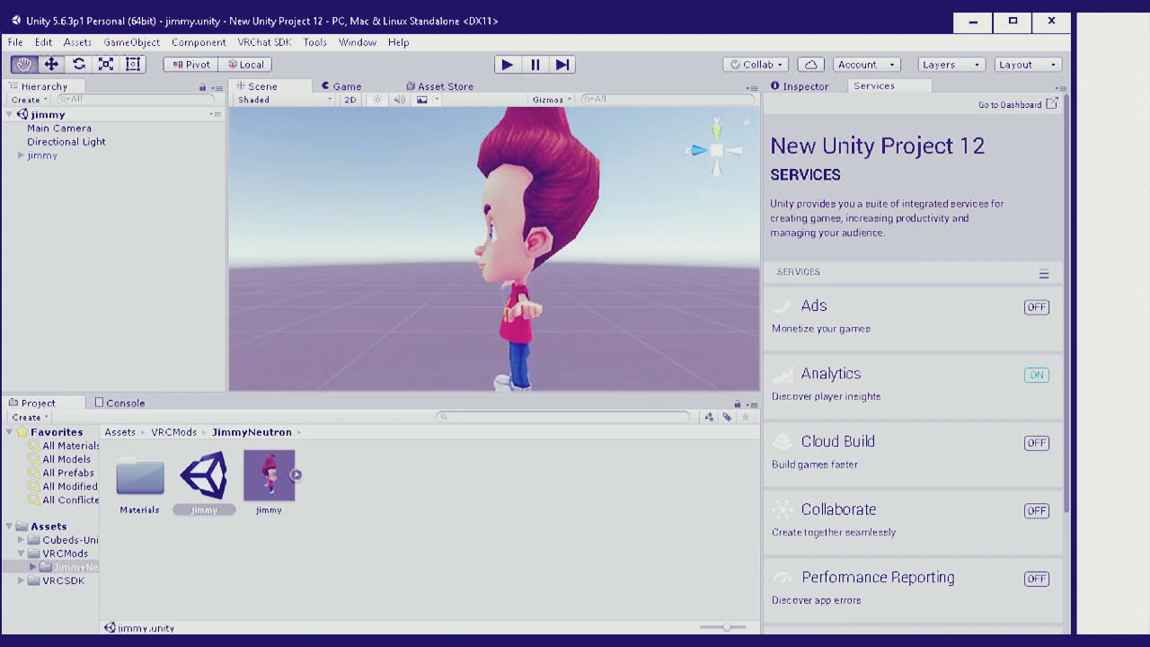
click(535, 207)
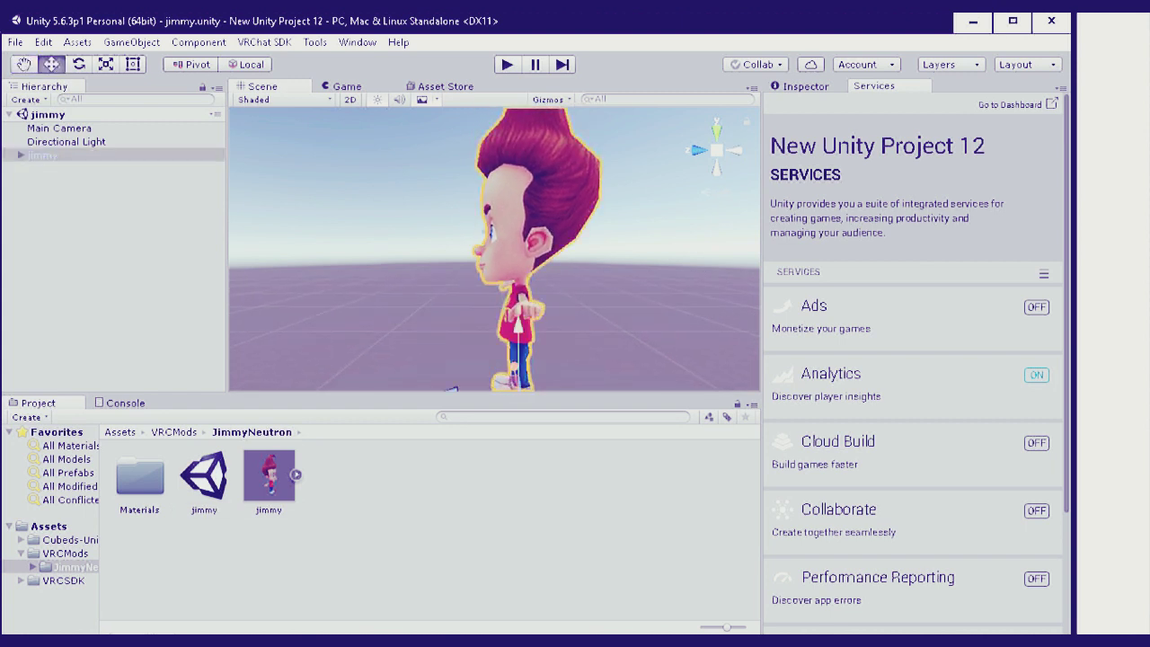
key(ctrl+3)
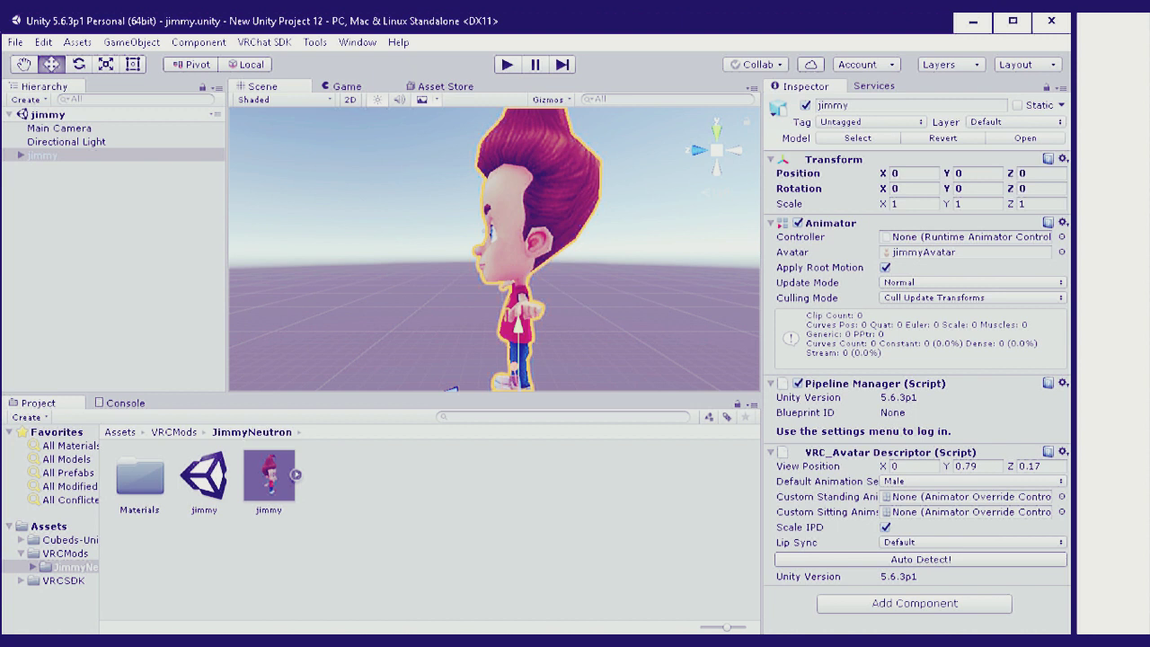
click(914, 603)
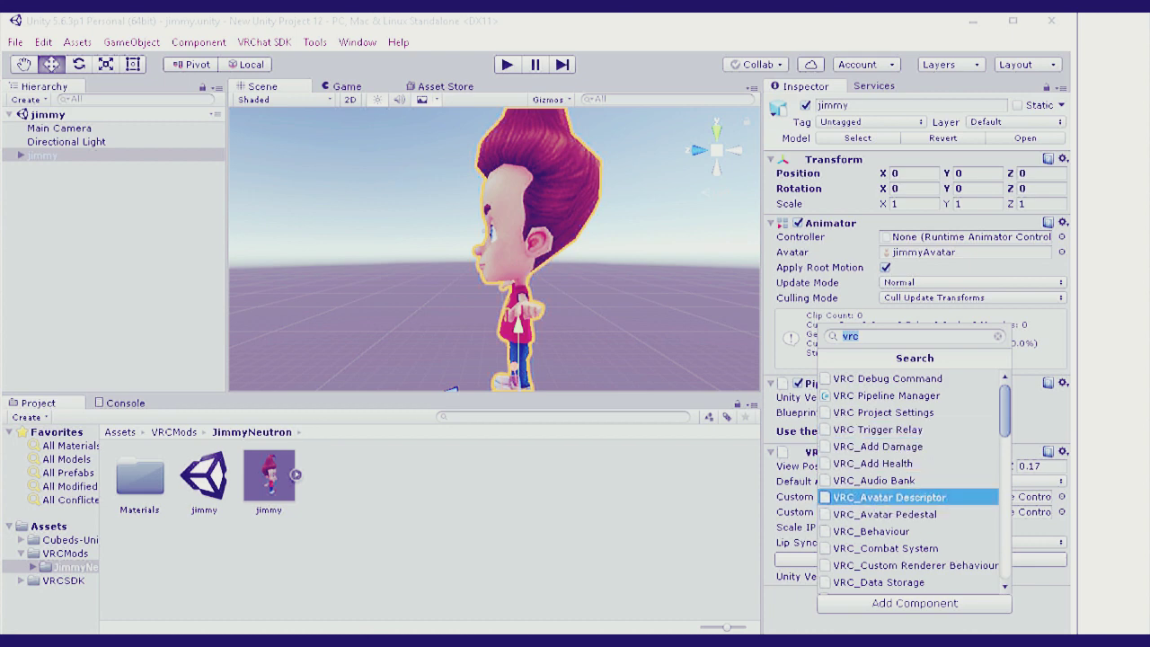
click(889, 497)
scroll(914, 404, down, 3)
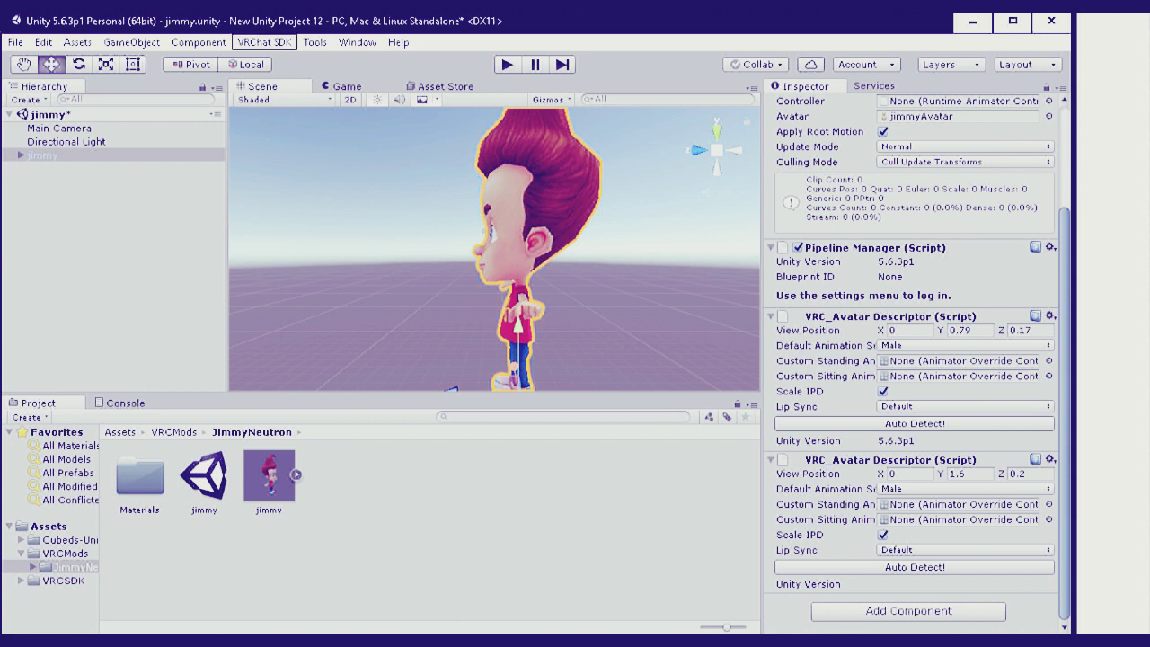
click(264, 42)
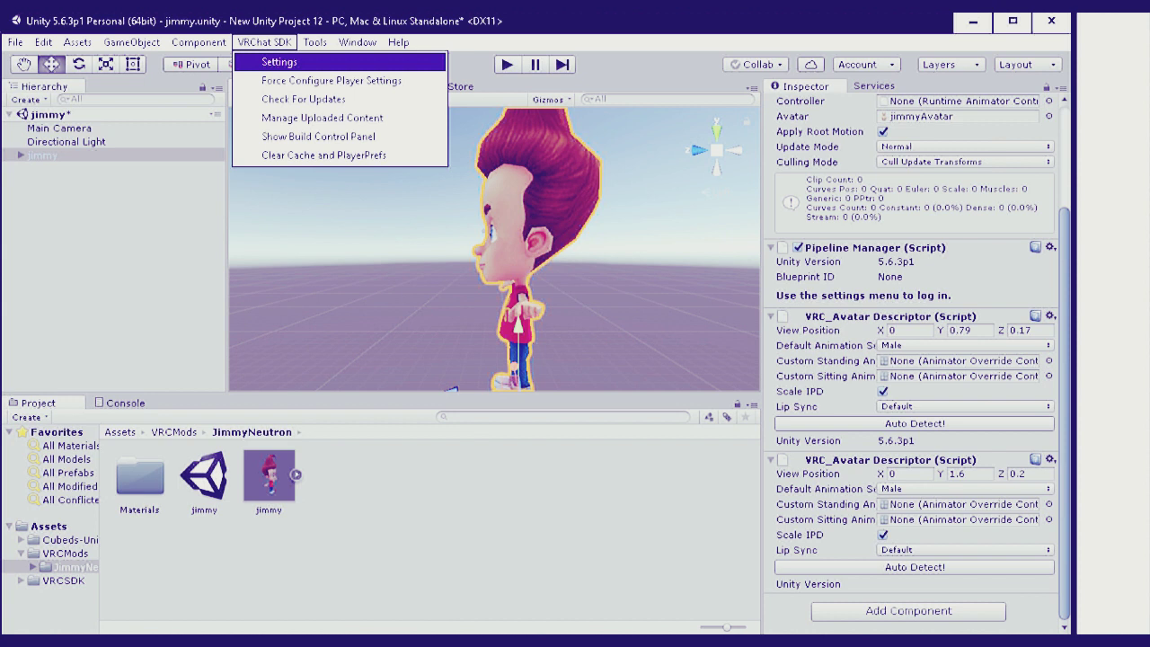
Step: Confirm the VRChat SDK settings show the account logged in, then close them
click(279, 62)
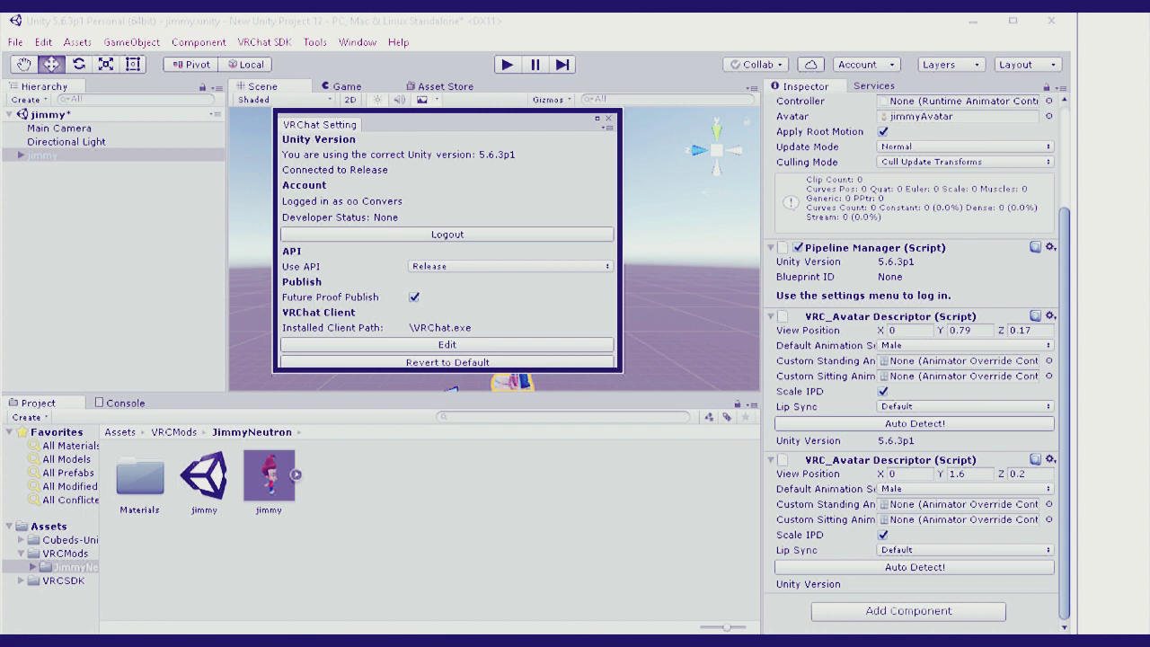
click(607, 118)
click(263, 43)
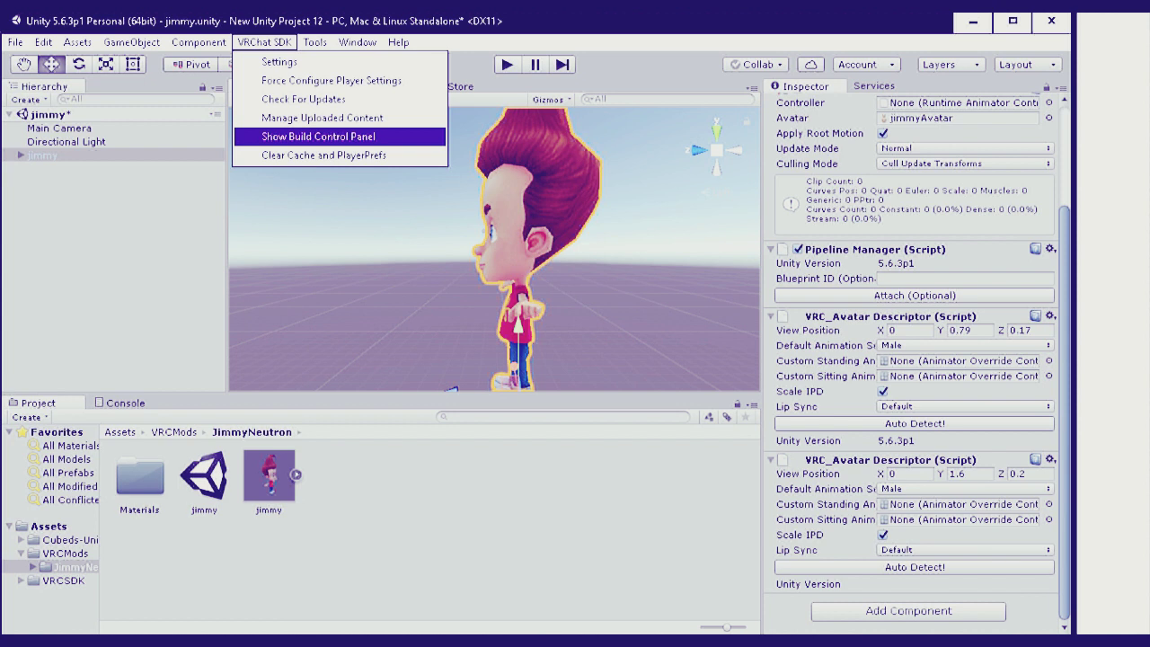
Step: Build & Publish the Jimmy avatar from the VRChat SDK control panel
click(318, 135)
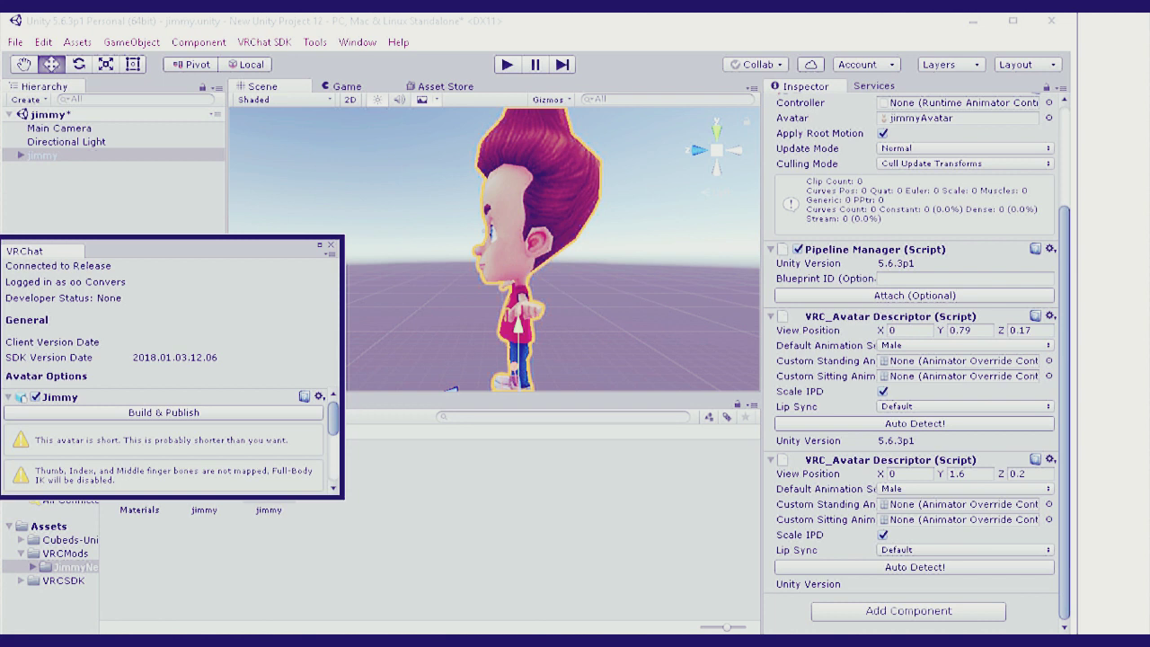
scroll(170, 440, down, 3)
scroll(170, 440, down, 2)
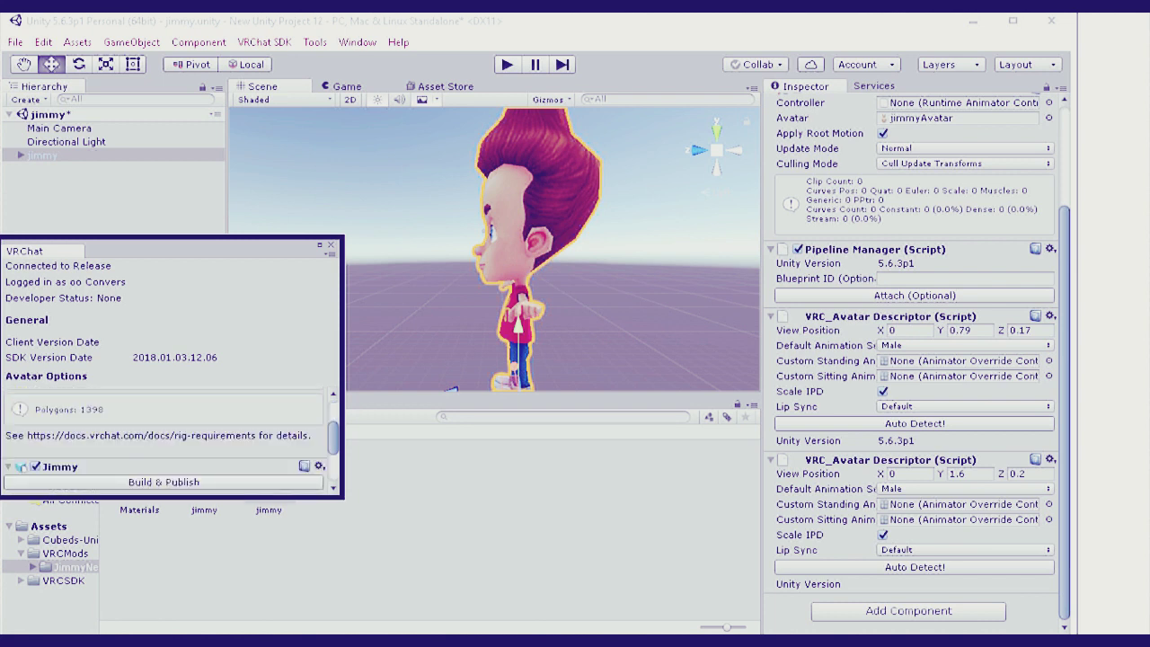
scroll(171, 440, down, 2)
click(163, 413)
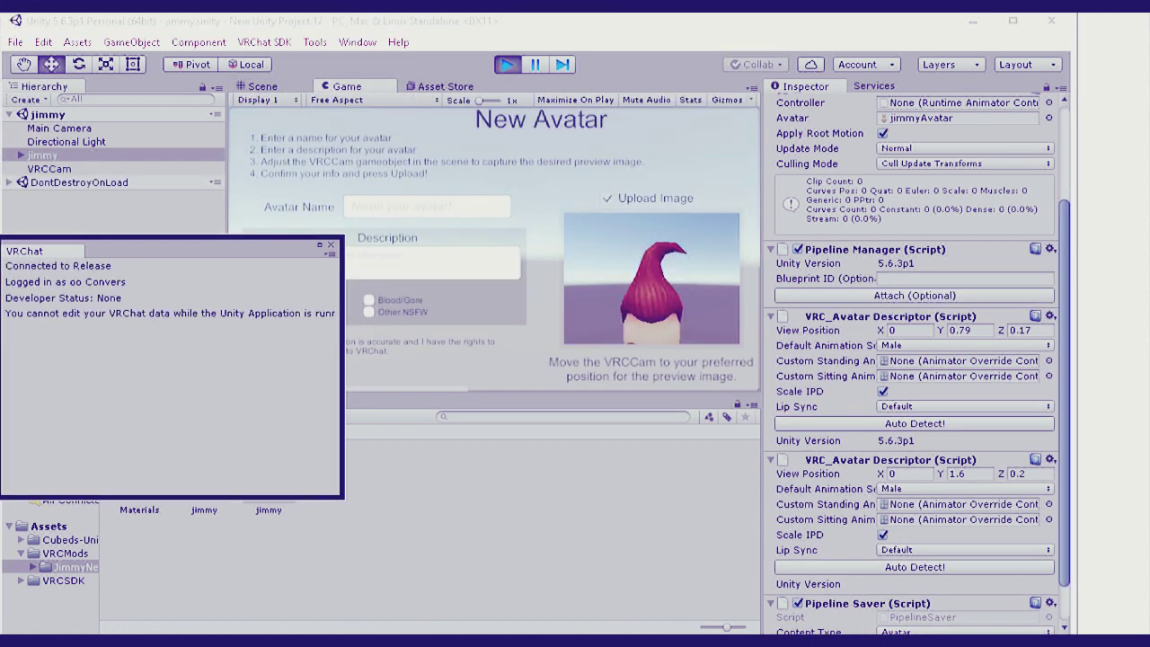
Step: Name the avatar Neutron, accept the upload rights agreement, and select VRCCam for the preview
drag(270, 248, 49, 276)
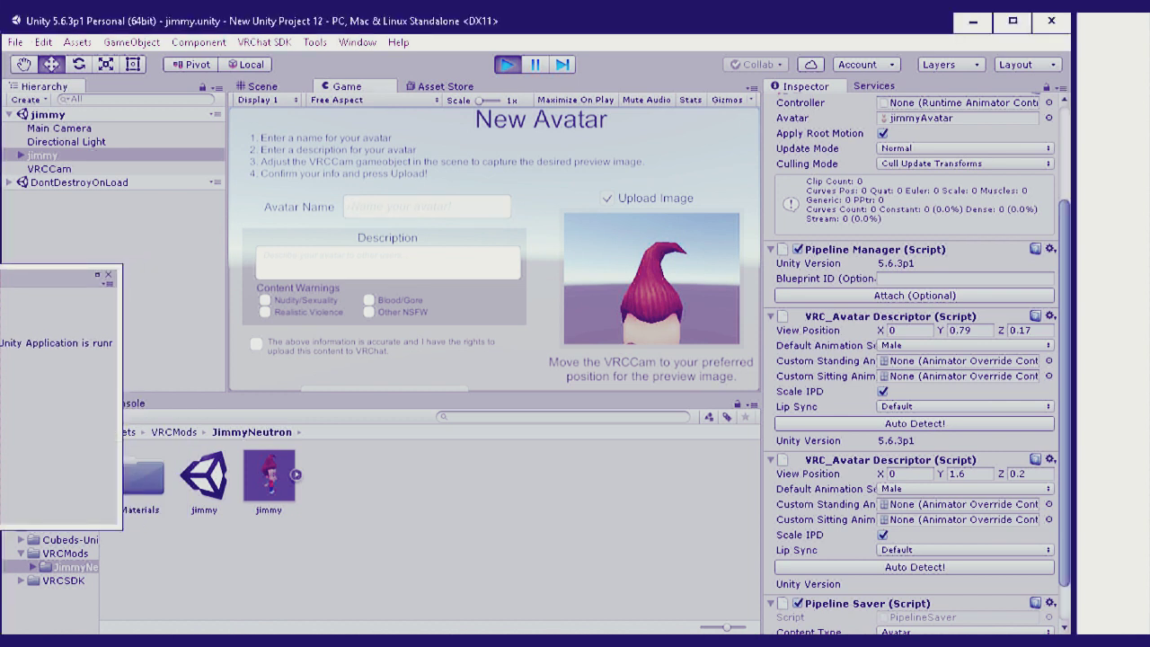
text(Ji)
key(BackSpace)
key(BackSpace)
text(N)
text(eutron)
click(256, 343)
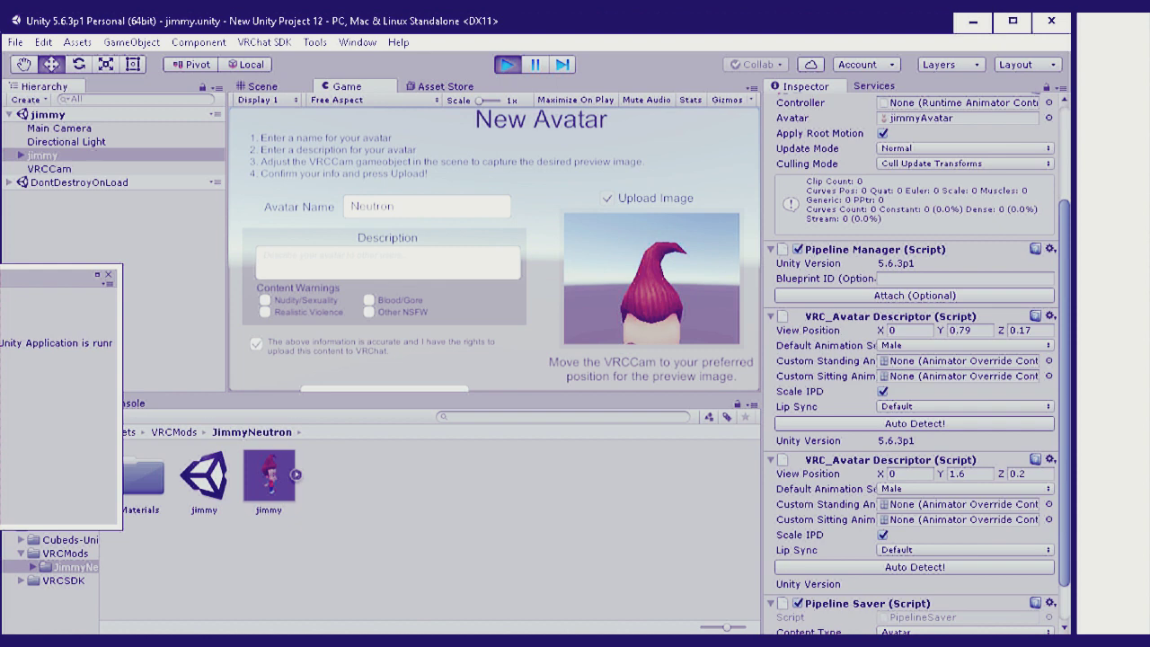
key(ctrl+1)
click(50, 169)
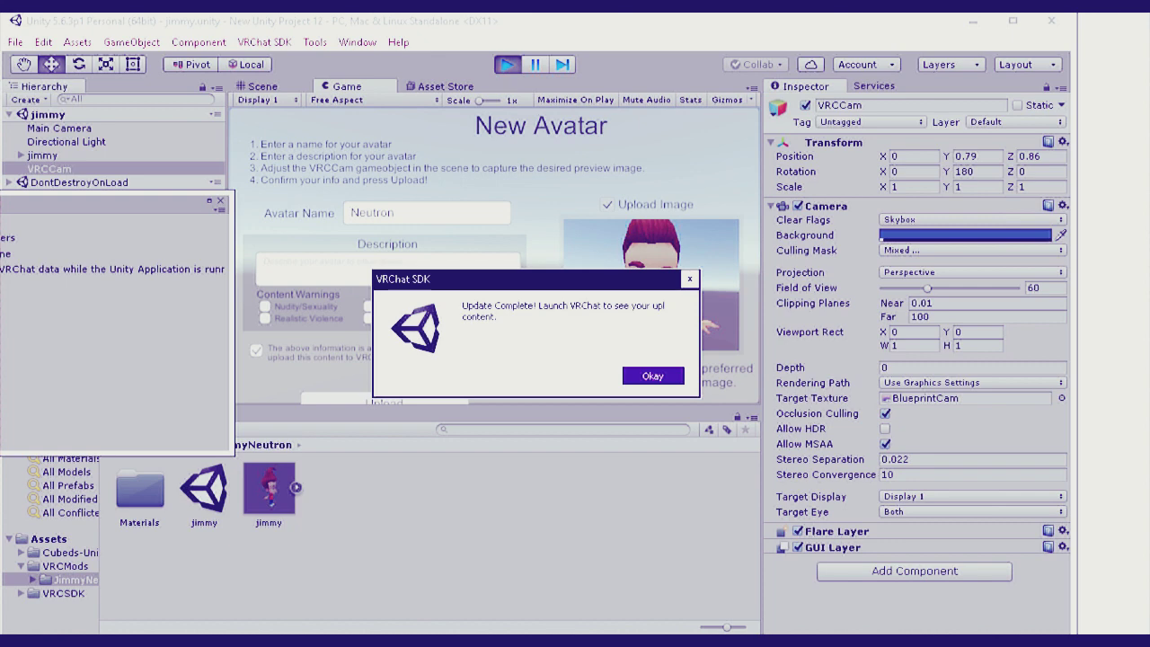
Step: Dismiss the Update Complete message to leave play mode, then close Unity
key(Return)
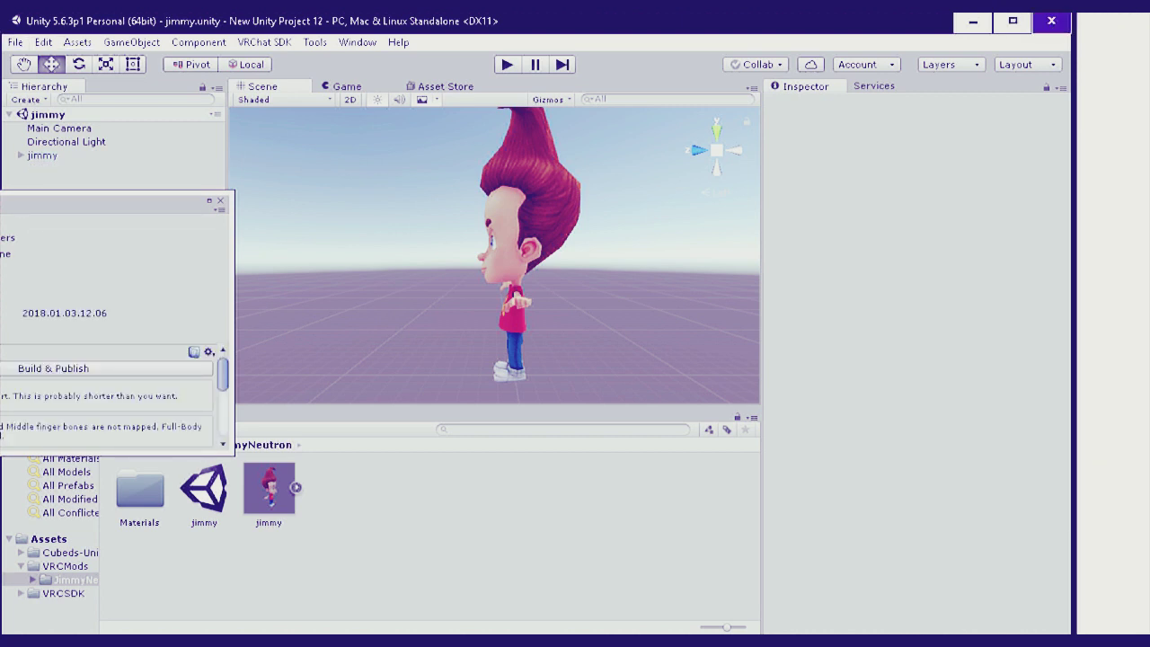
click(1051, 20)
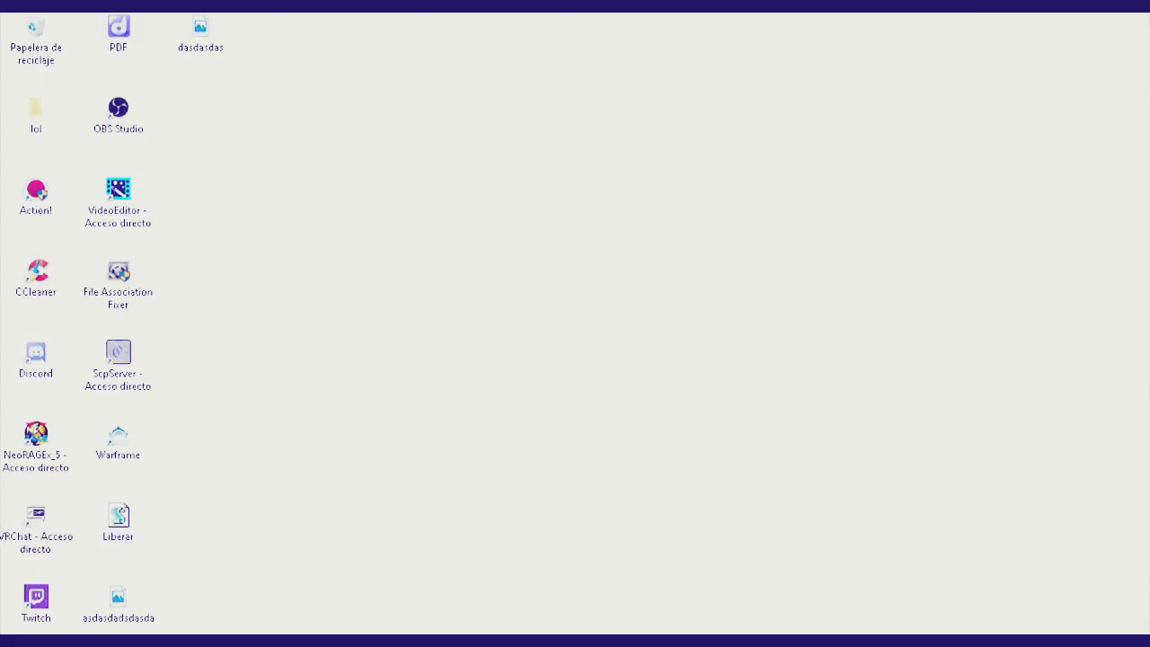
Step: Launch VRChat from its desktop shortcut
click(36, 525)
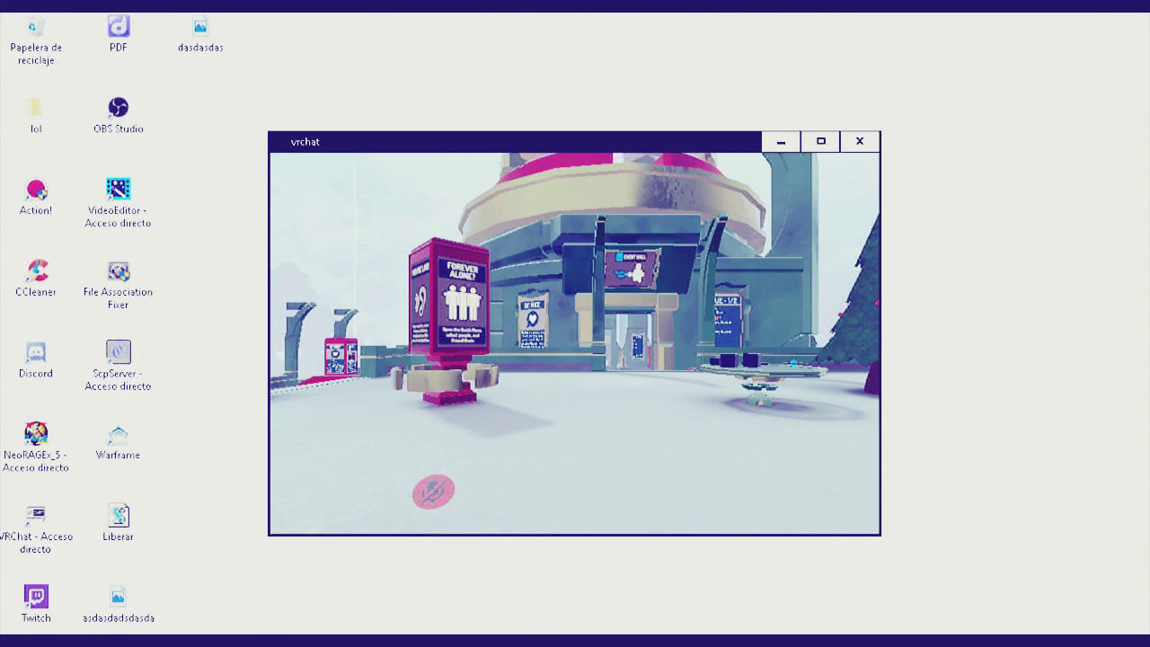
Step: Join a new instance of the Campamento Spanish Club world via the Worlds menu
key(Escape)
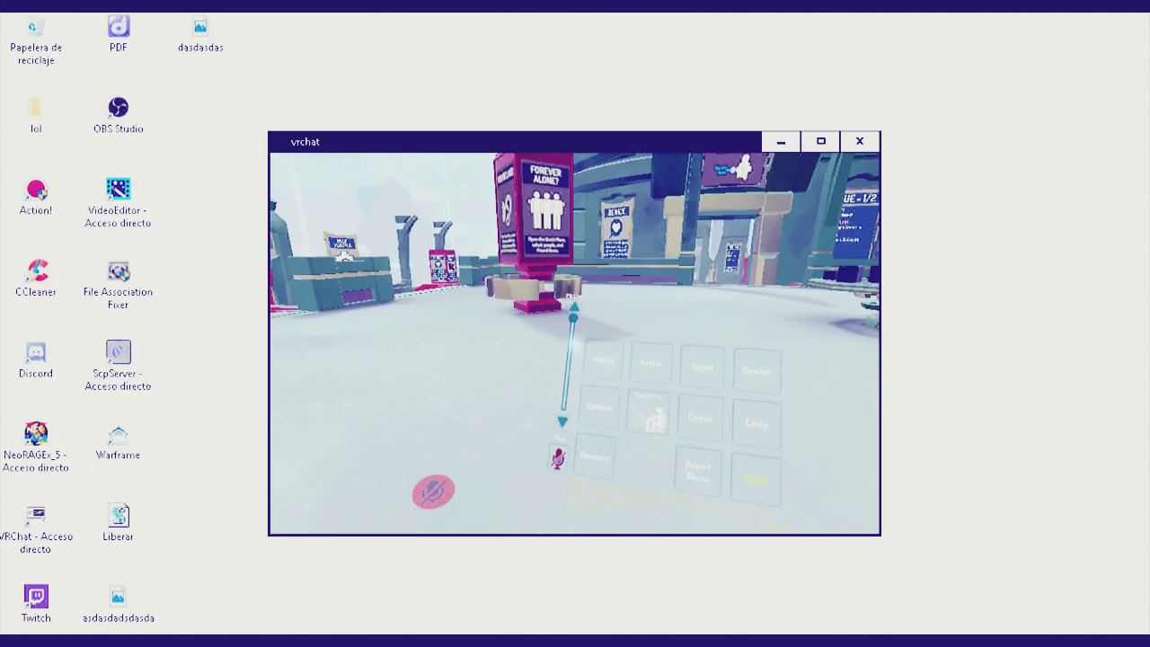
click(574, 343)
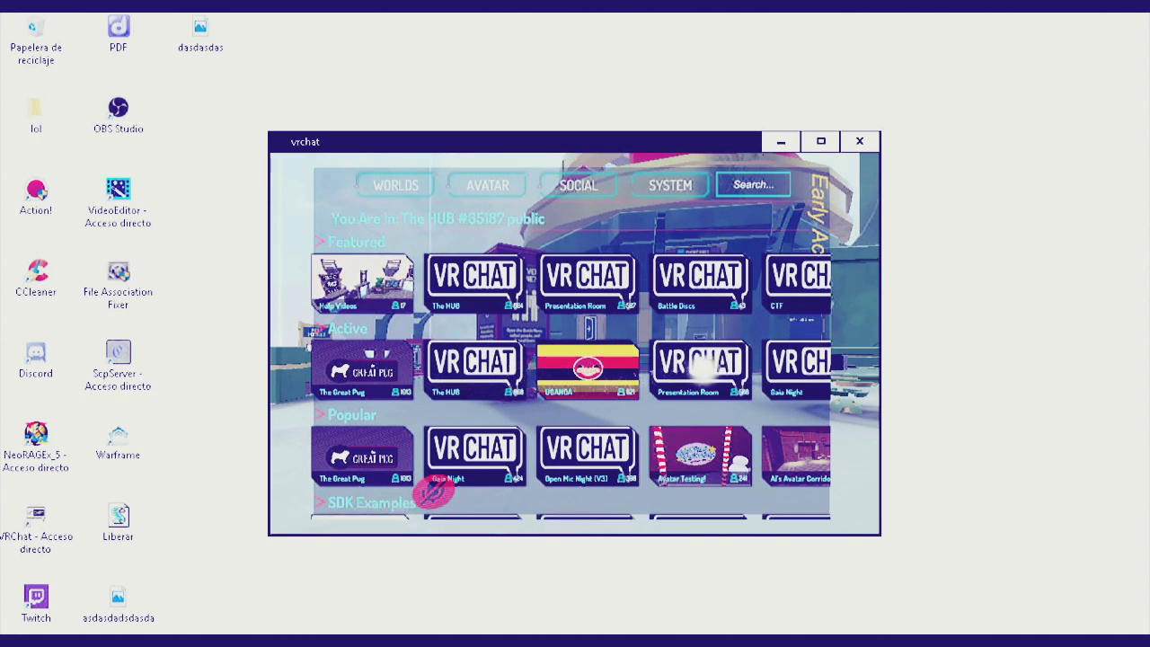
click(714, 361)
click(377, 468)
click(453, 429)
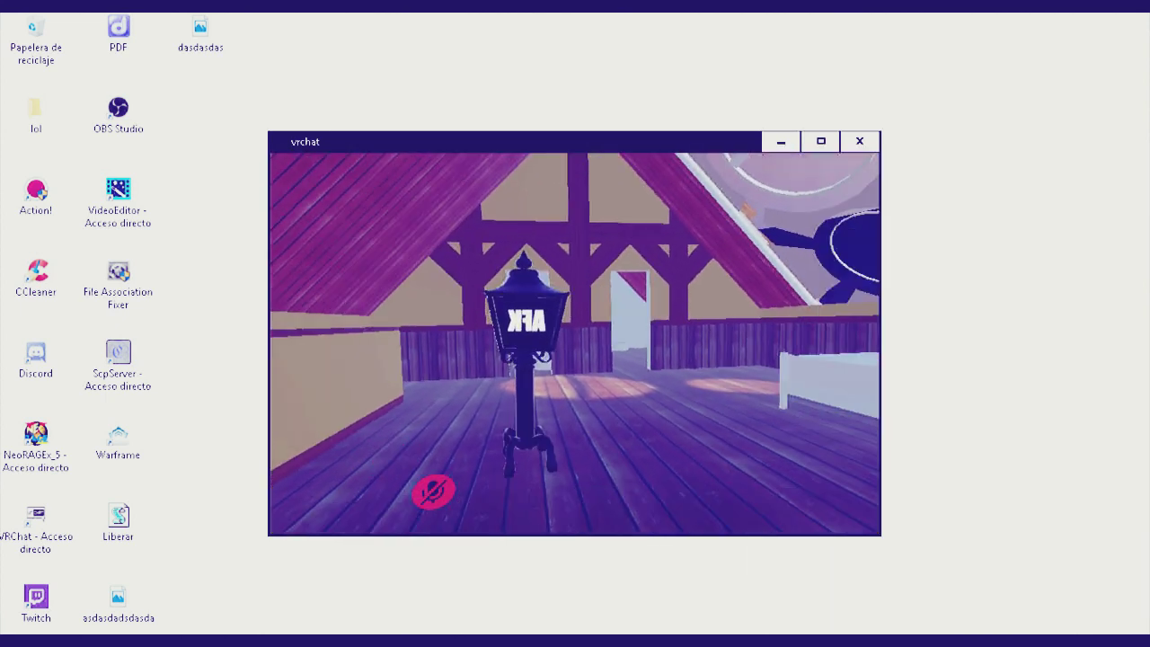
key(Escape)
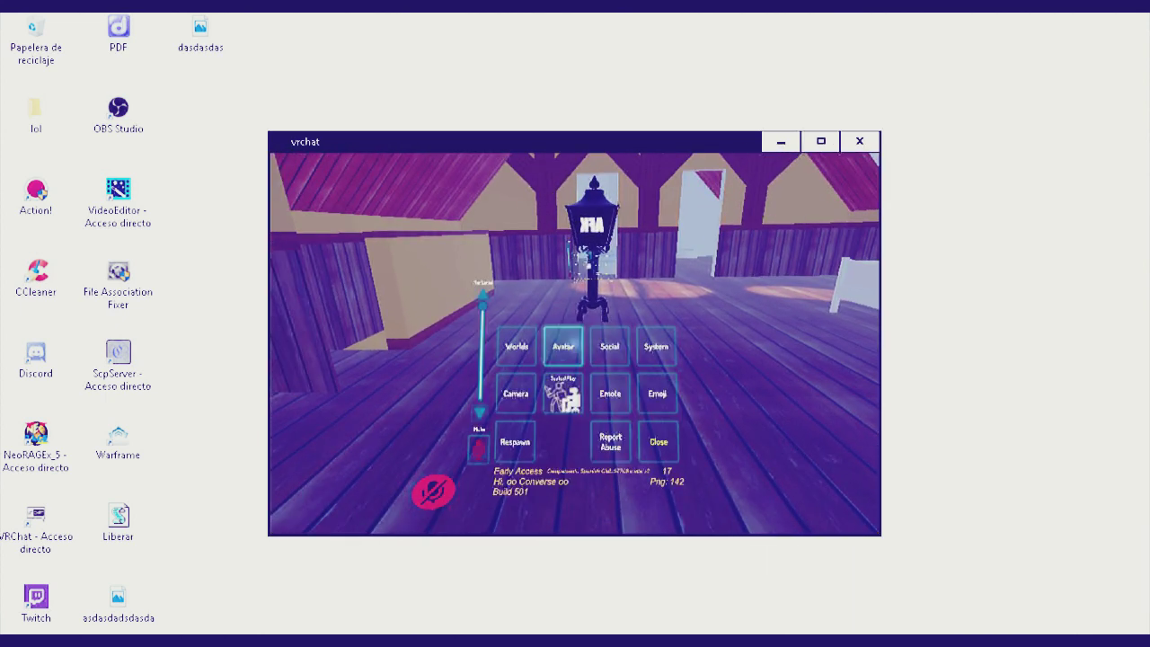
Step: Switch to the Neutron avatar from the Personal avatars list
click(573, 345)
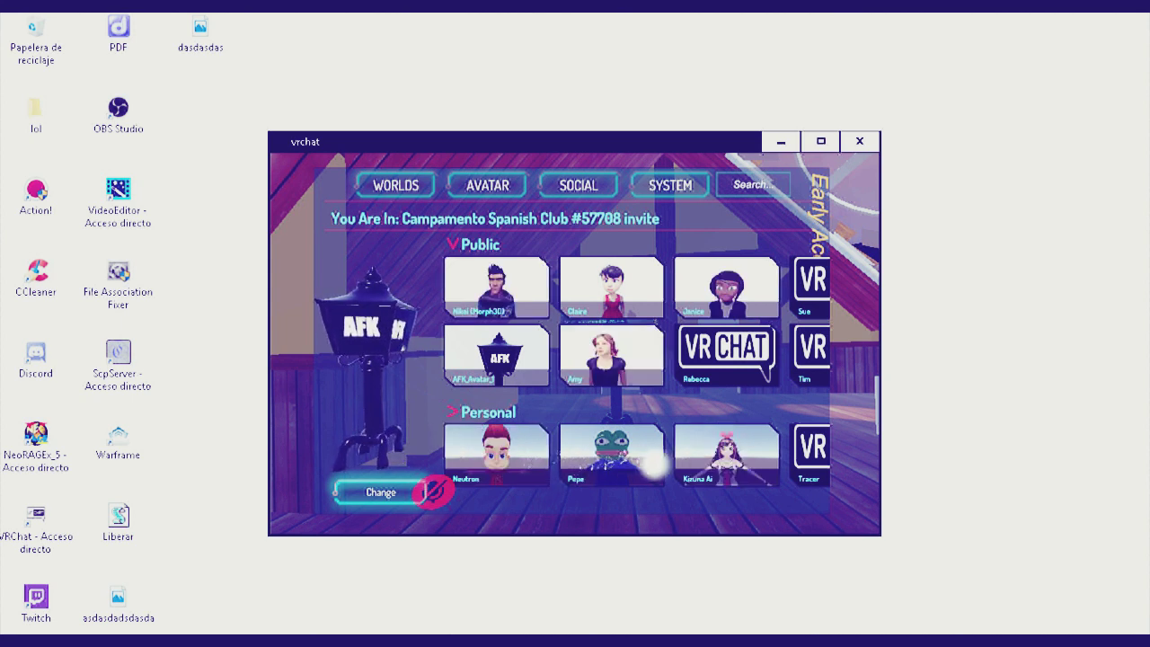
click(508, 460)
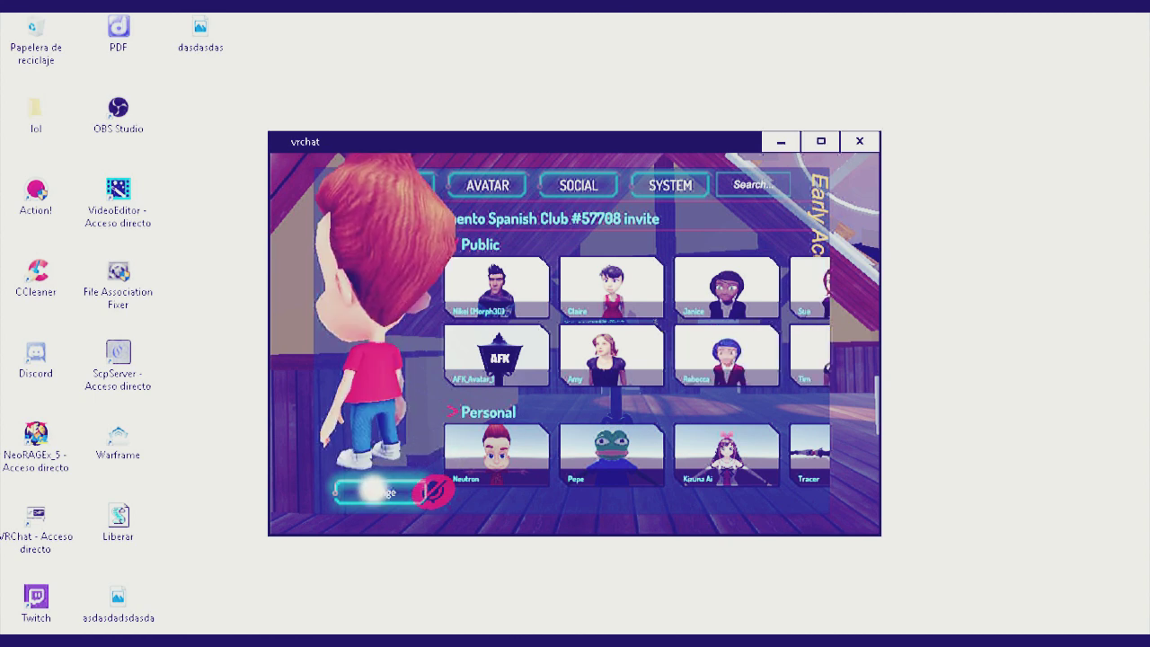
click(372, 490)
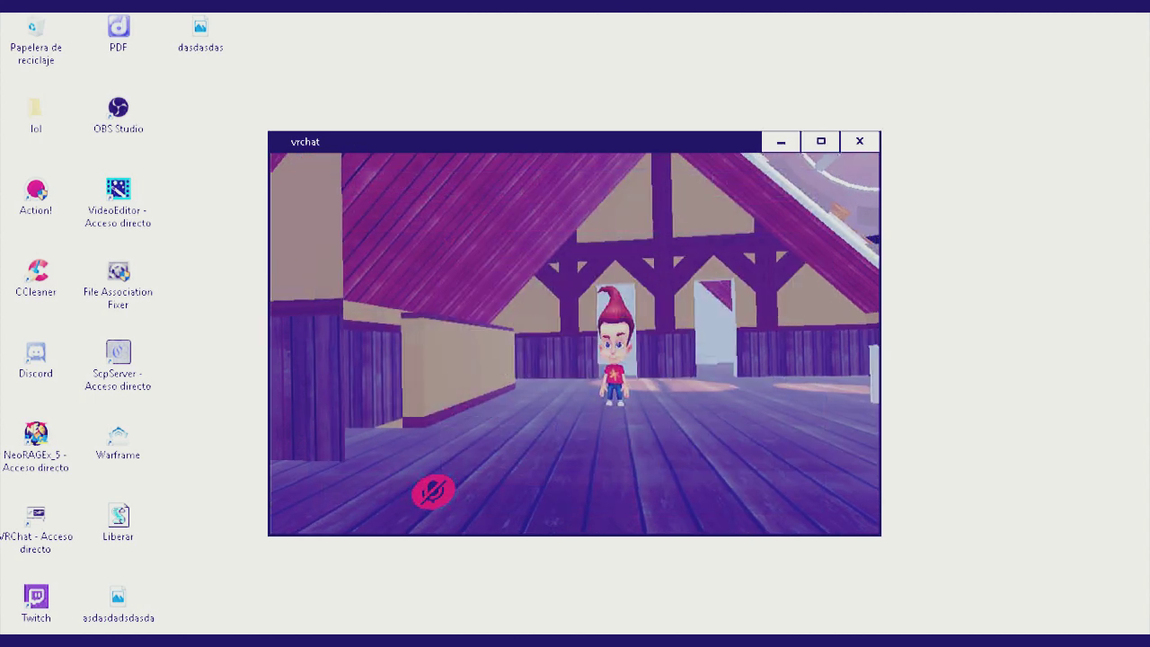
Step: Walk toward and away from the Jimmy Neutron avatar for a face close-up and full-body views
mouse_move(574, 341)
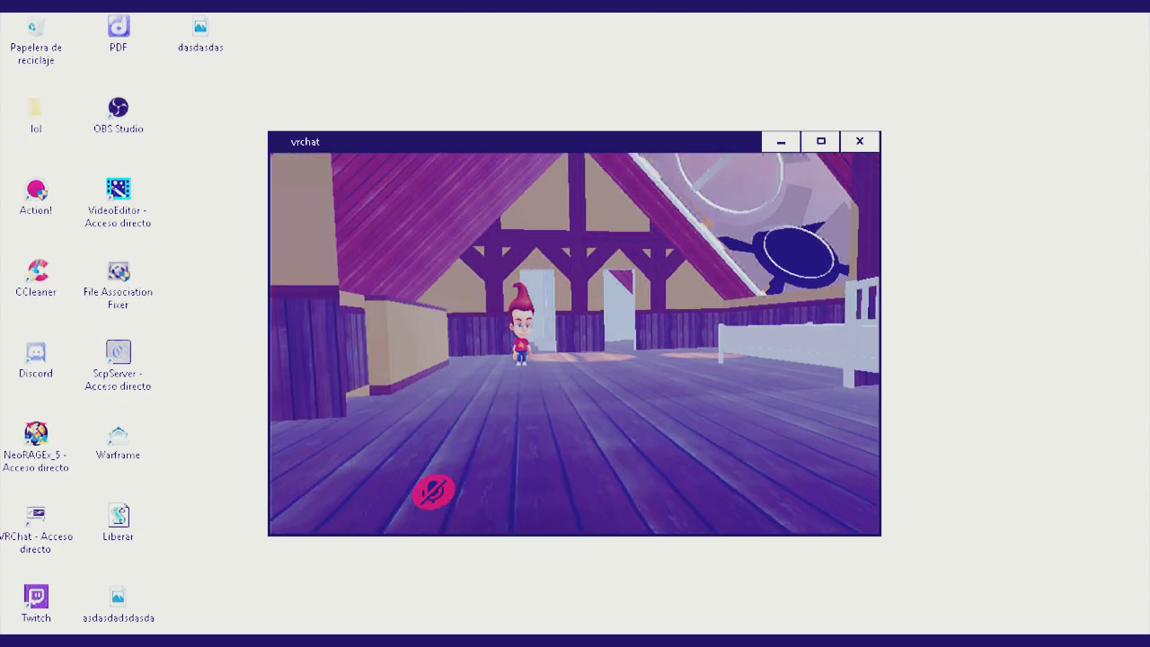
key(w)
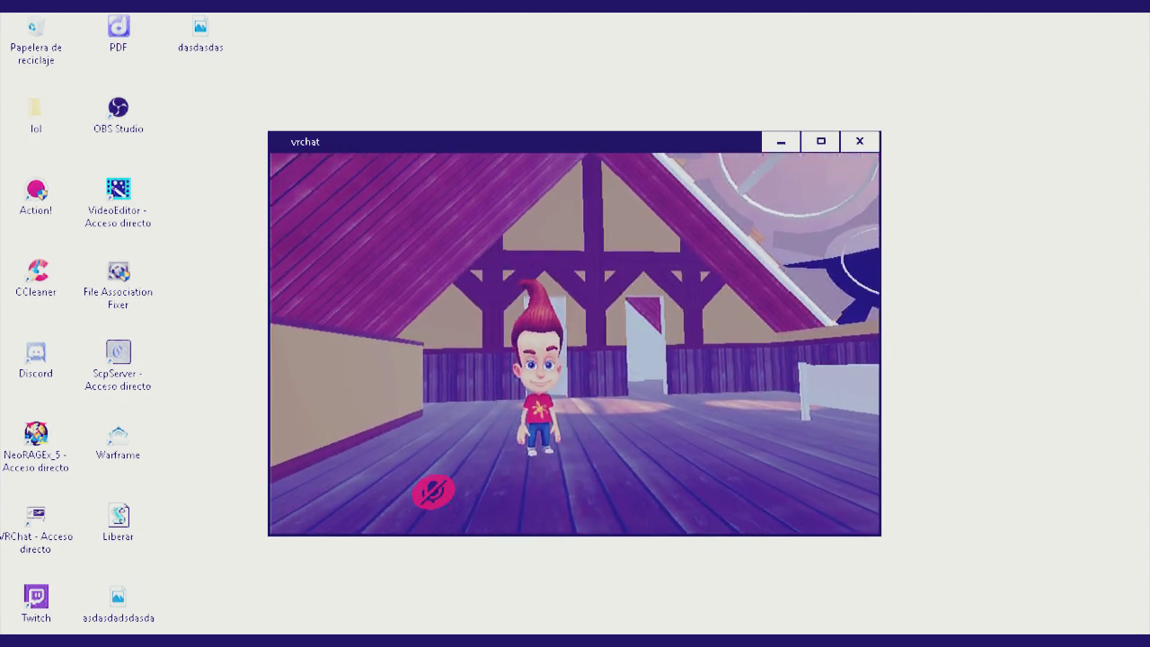
key(w)
key(w)
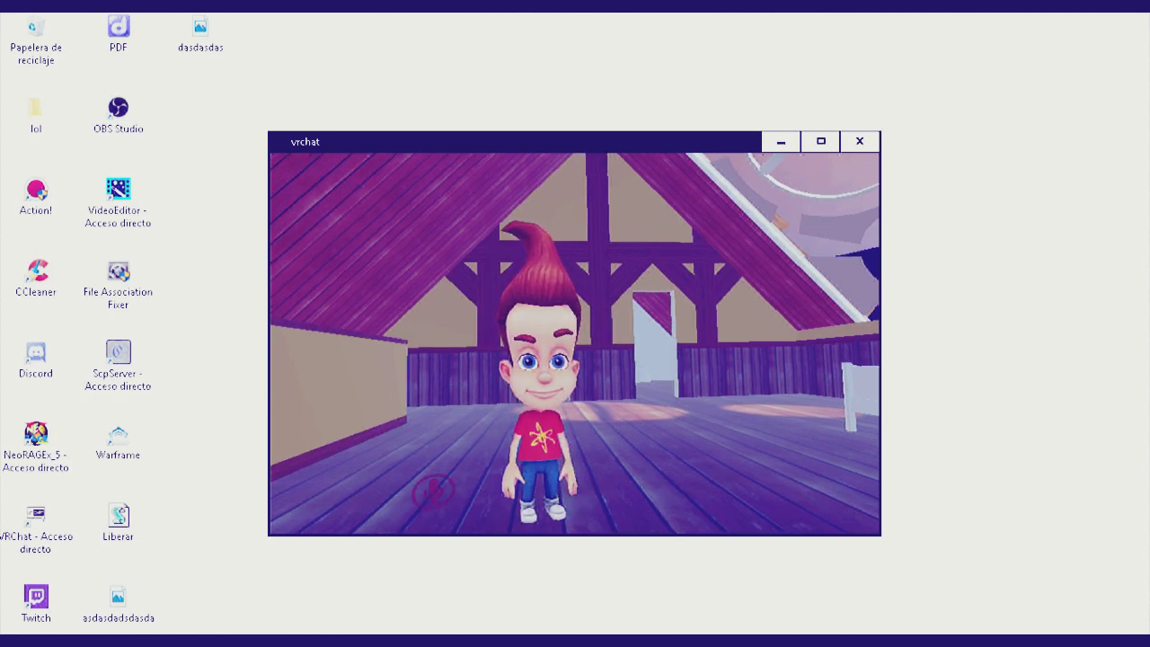
key(s)
key(w)
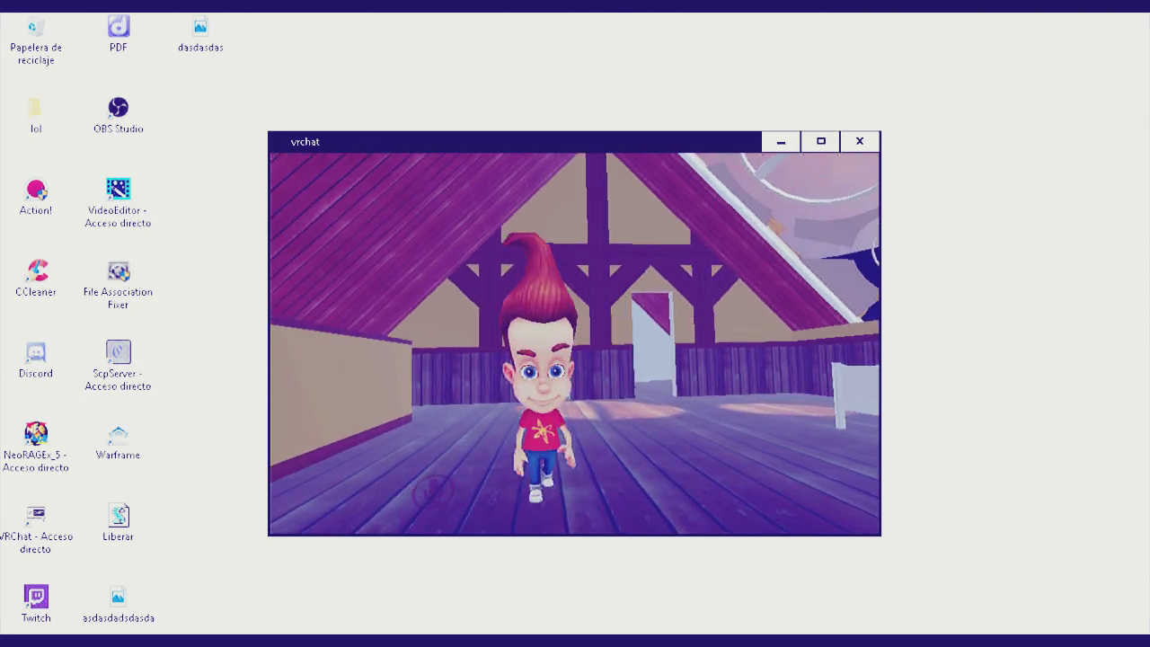
key(w)
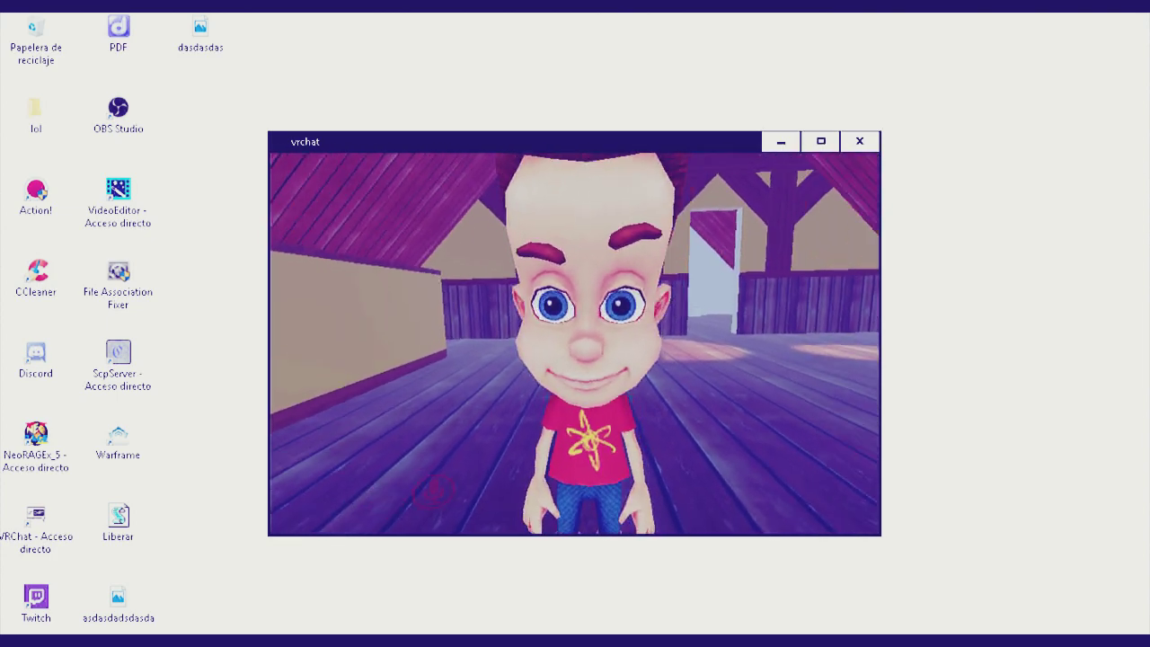
key(s)
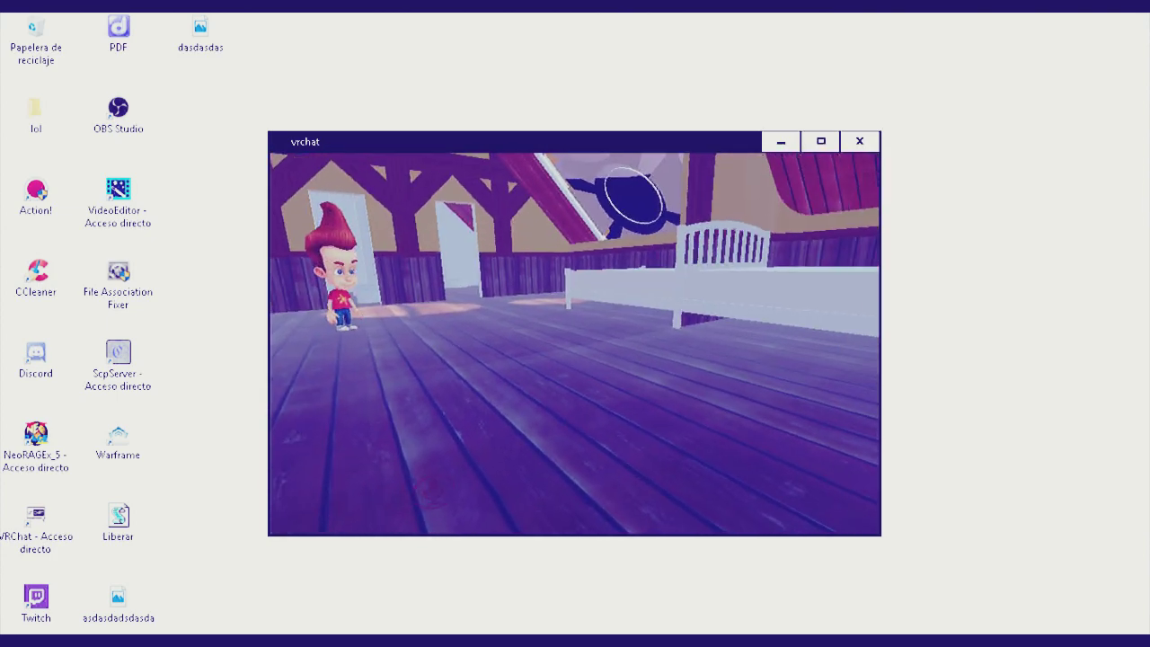
key(w)
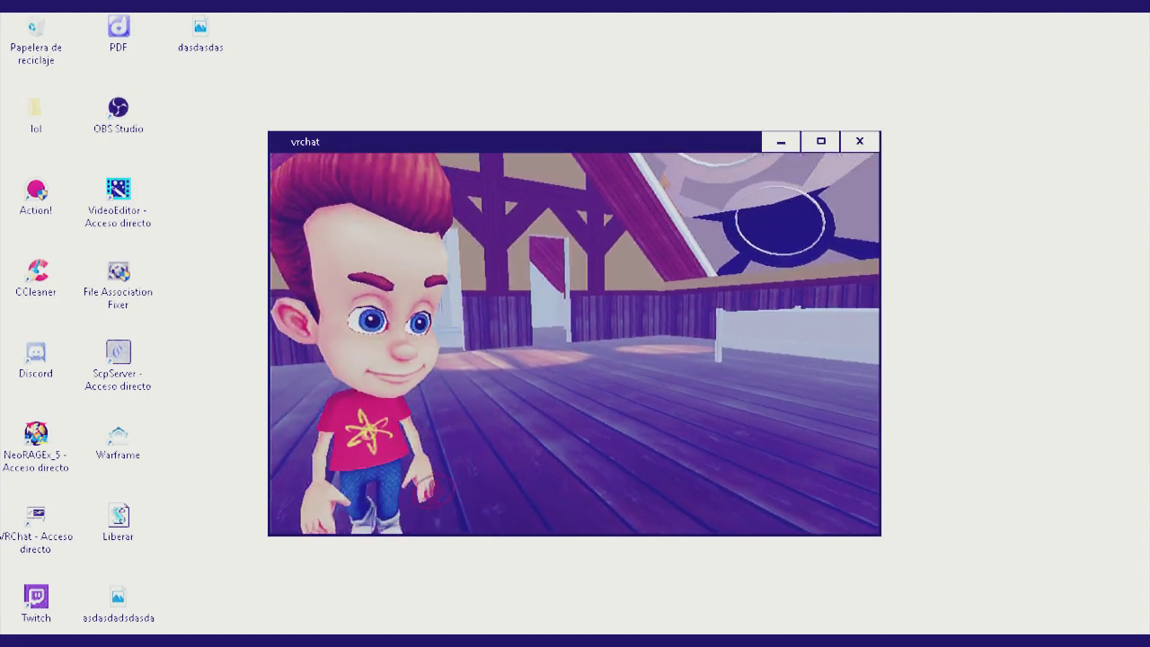
key(s)
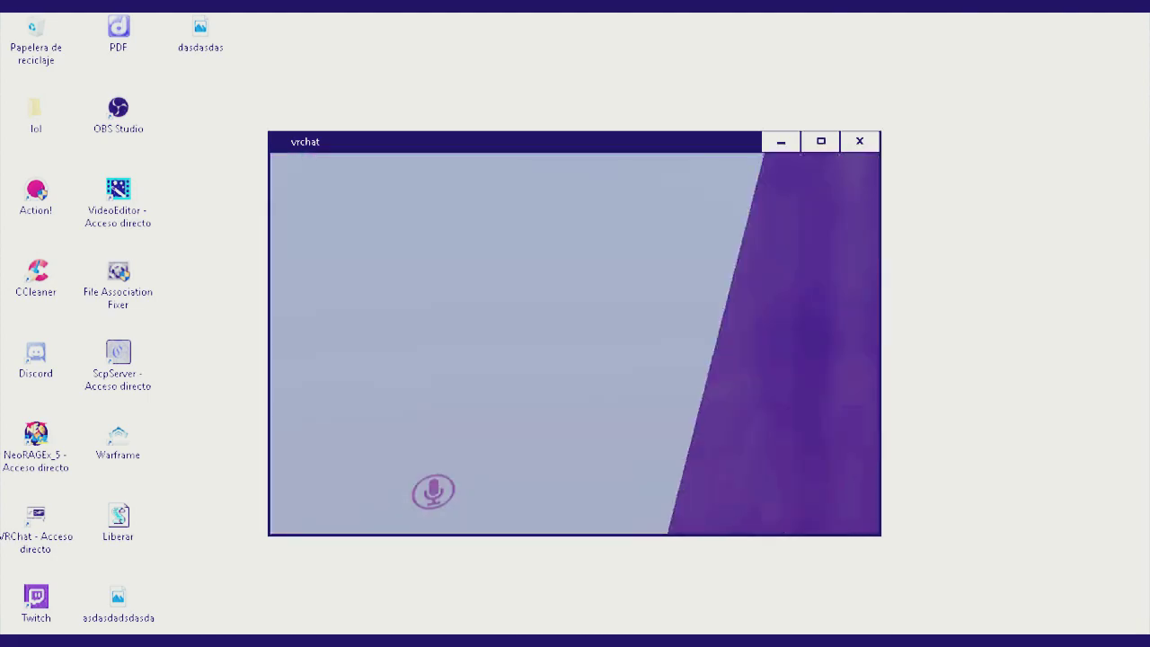
key(s)
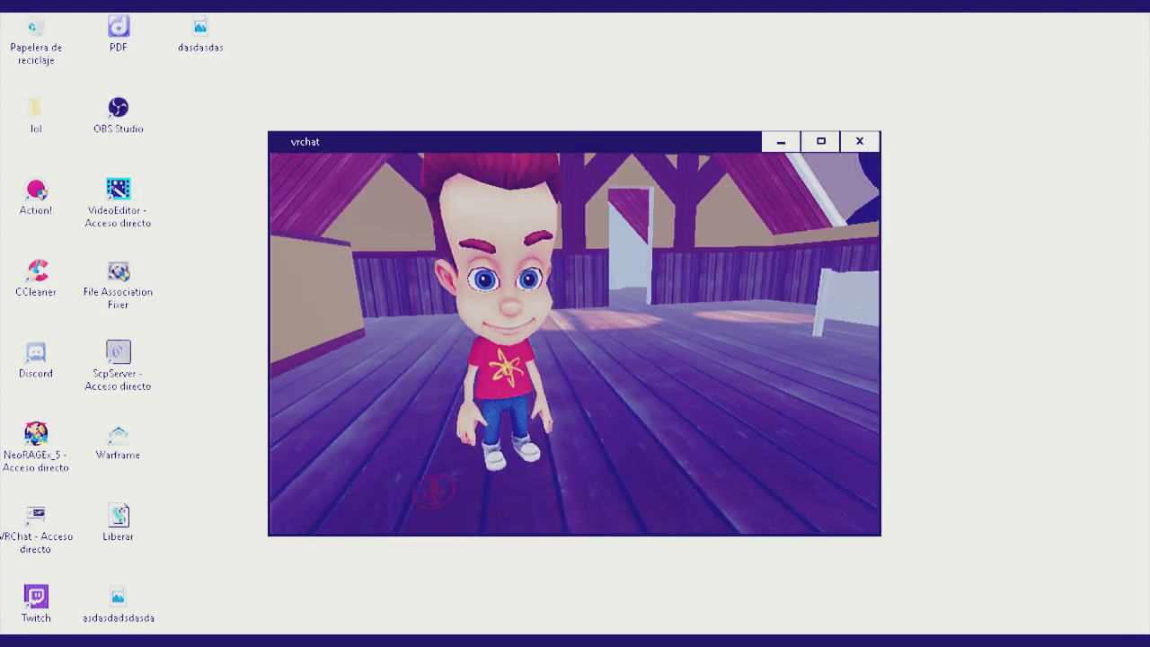
key(s)
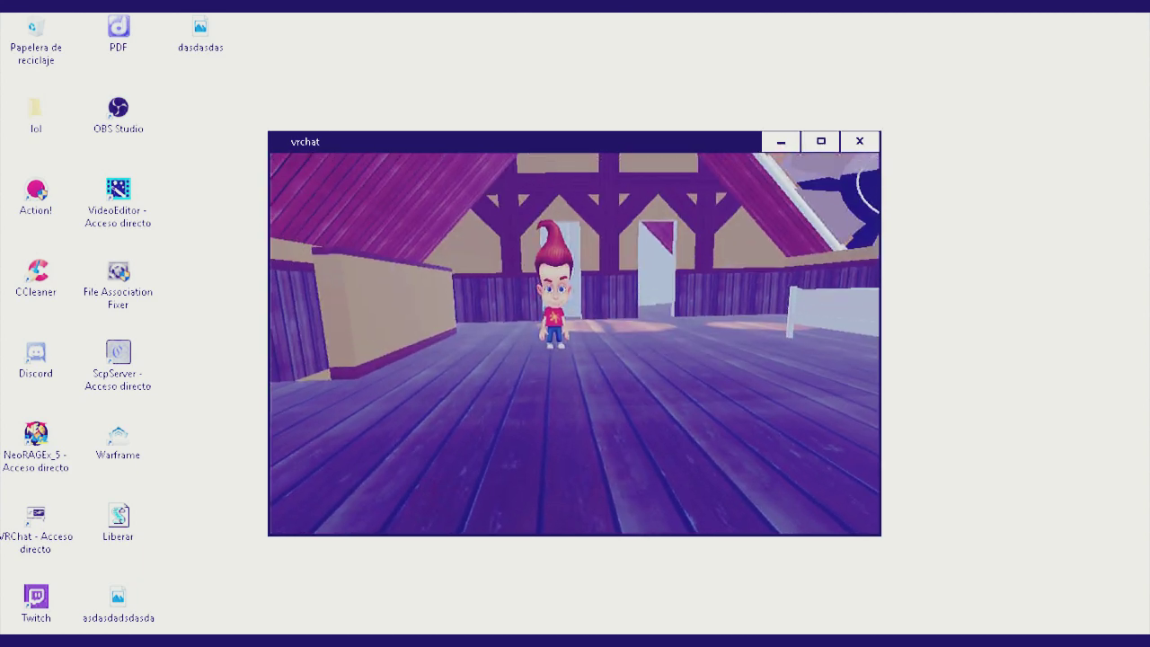
key(w)
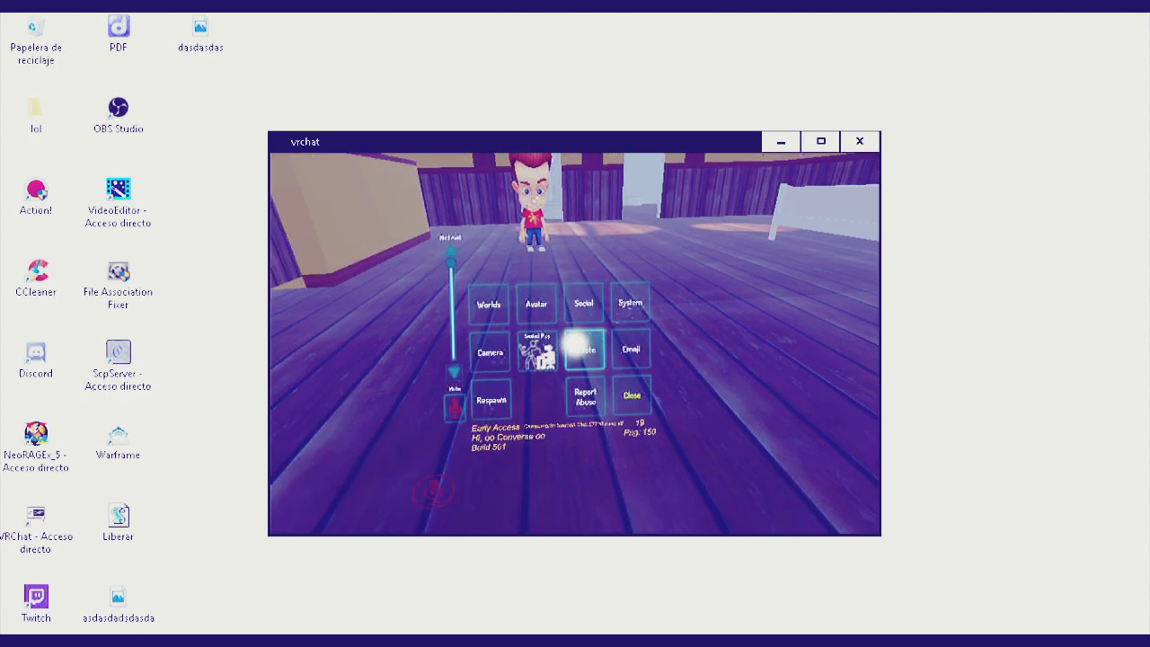
Step: Play the Cheer emote, then the Wave emote, from the quick menu's emote list
click(582, 349)
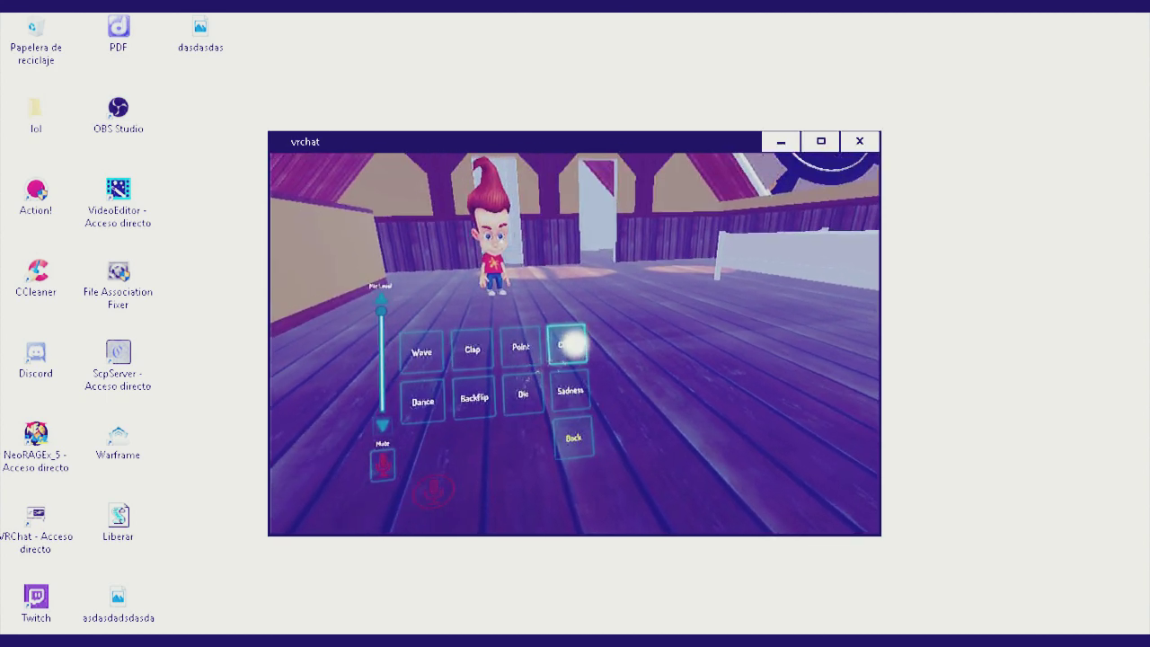
click(572, 347)
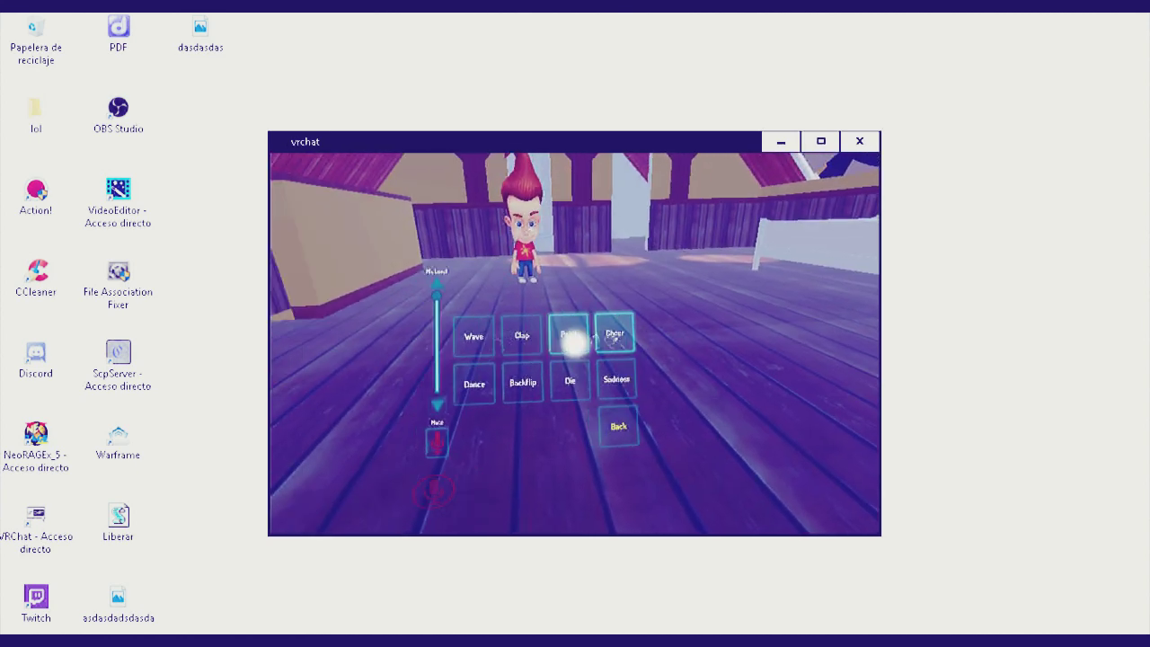
click(573, 340)
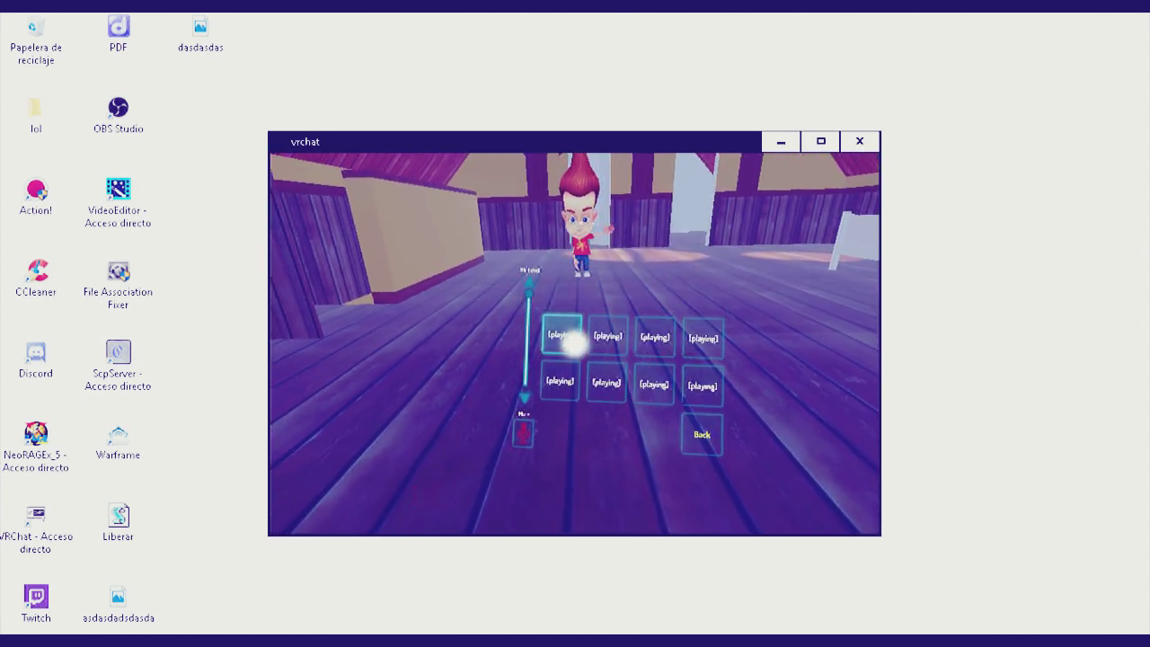